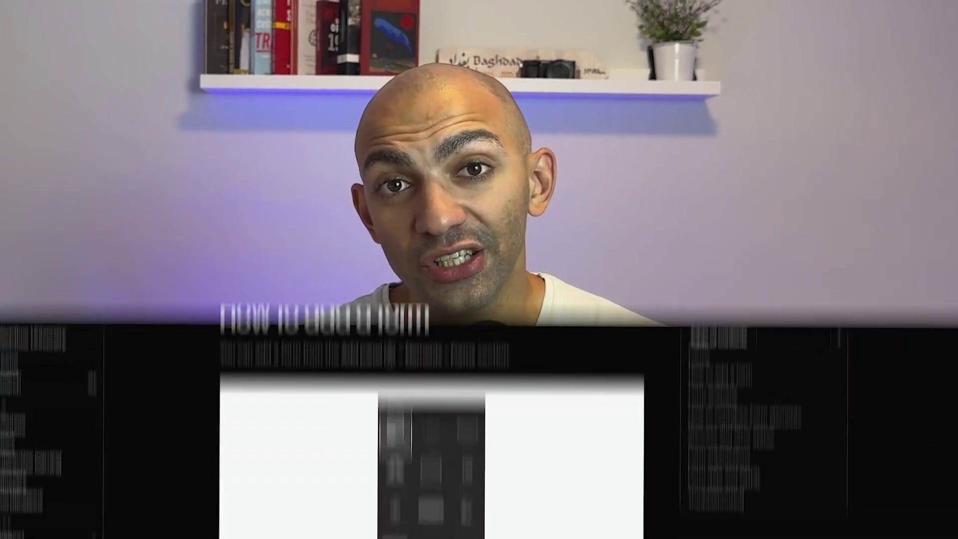
Scroll the Webflow University Forms article down to the Form anatomy section.
scroll(4, 141, down, 5)
scroll(4, 141, down, 8)
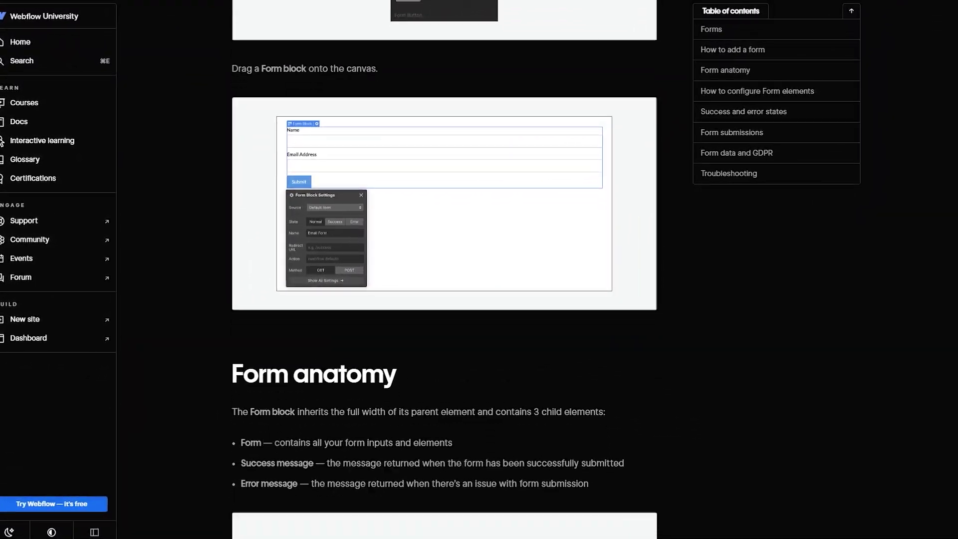
scroll(434, 270, down, 15)
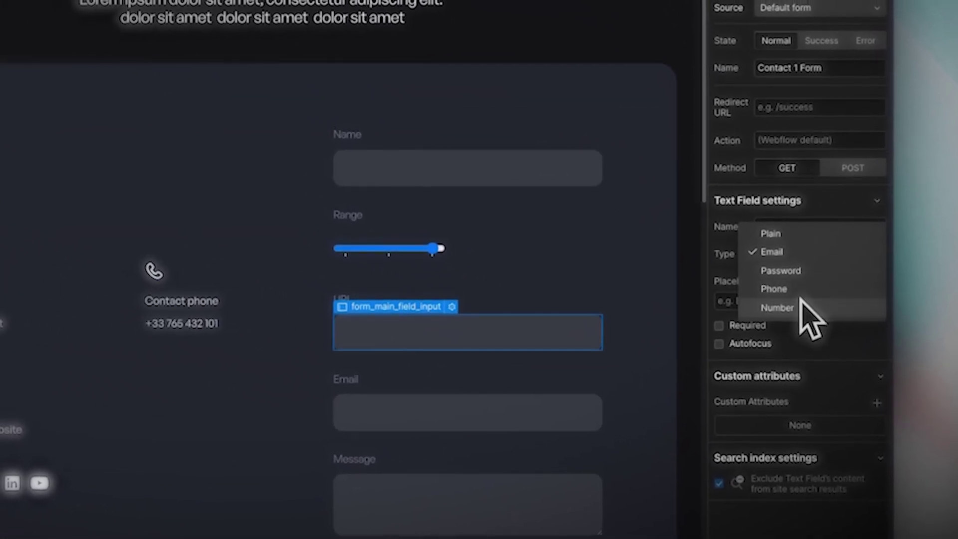
Dismiss the field type choices, leaving the input type set to Email.
click(787, 319)
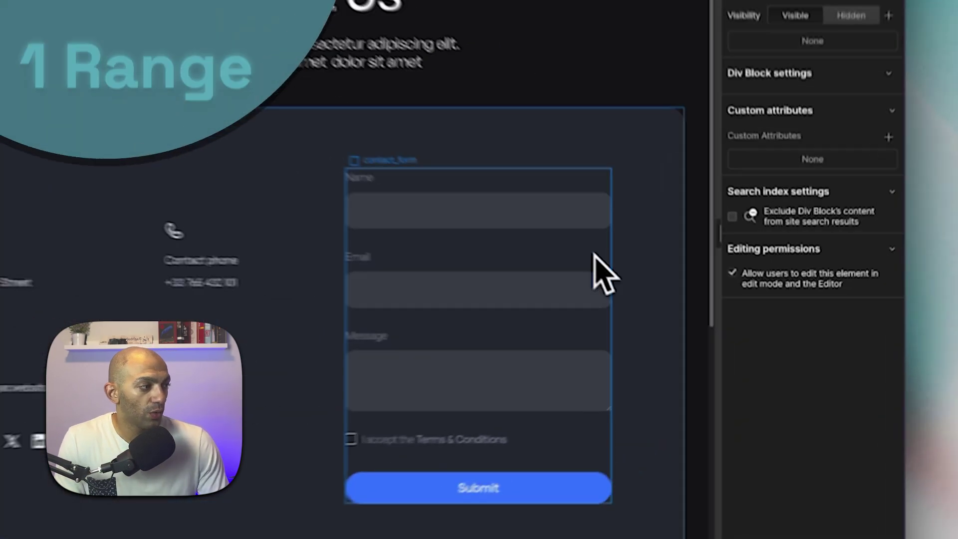
Duplicate the Name field, relabel the copy 'Range', and delete its text box.
click(587, 201)
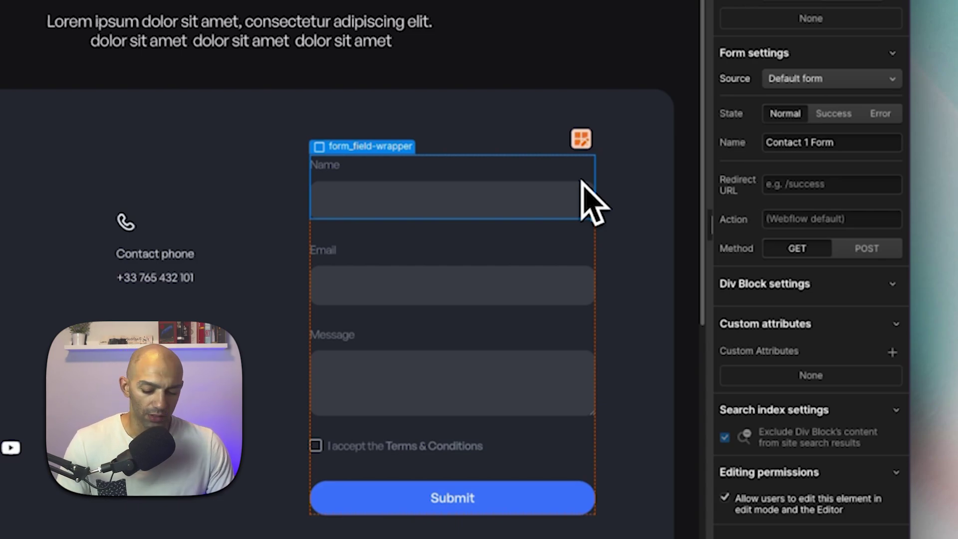
key(super+d)
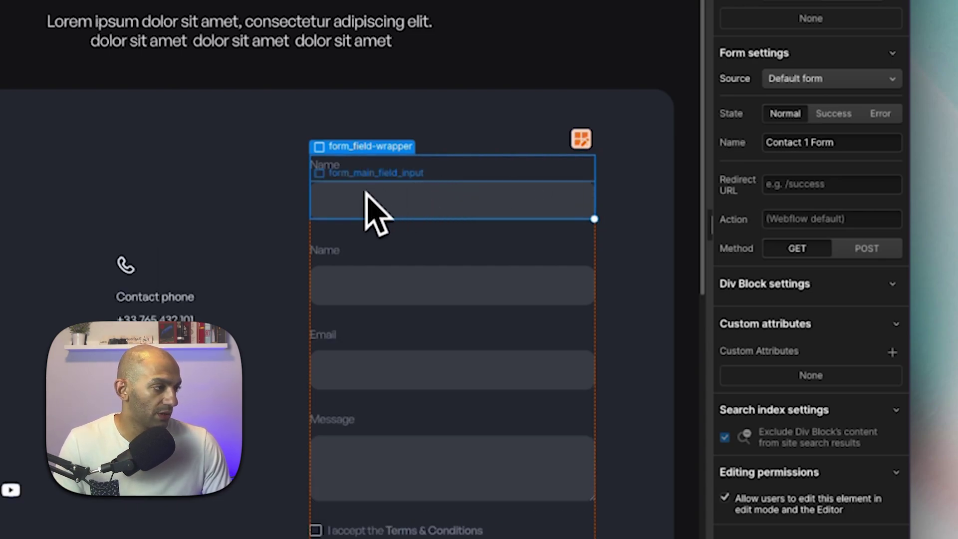
double_click(334, 255)
text(Phone)
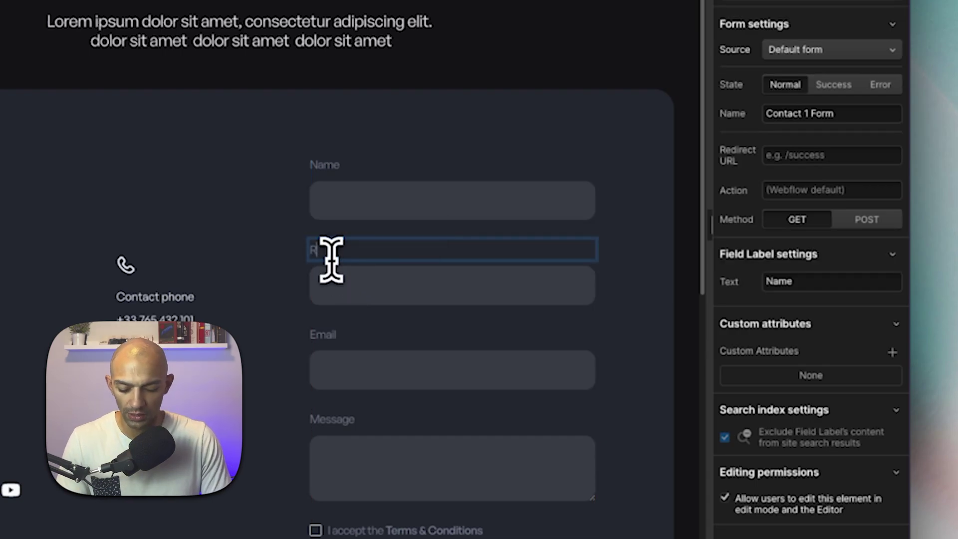
click(363, 299)
key(Delete)
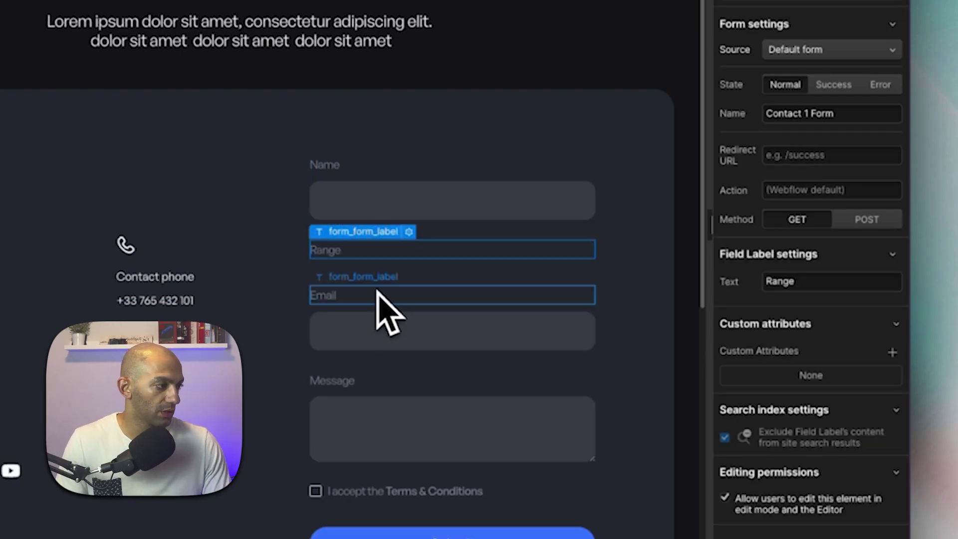
Add a Custom Element under the Range label and change its tag from div to input.
key(a)
scroll(243, 298, down, 15)
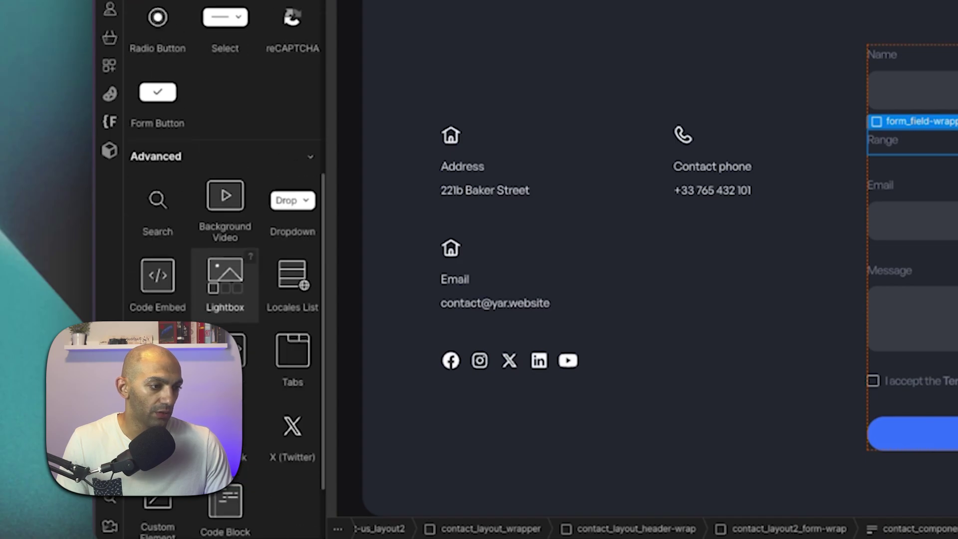
scroll(225, 279, down, 3)
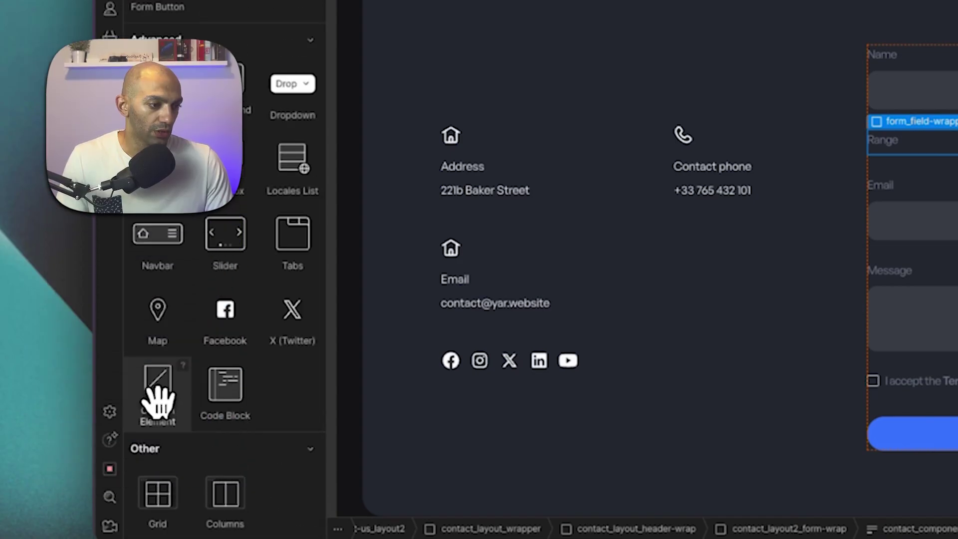
click(152, 379)
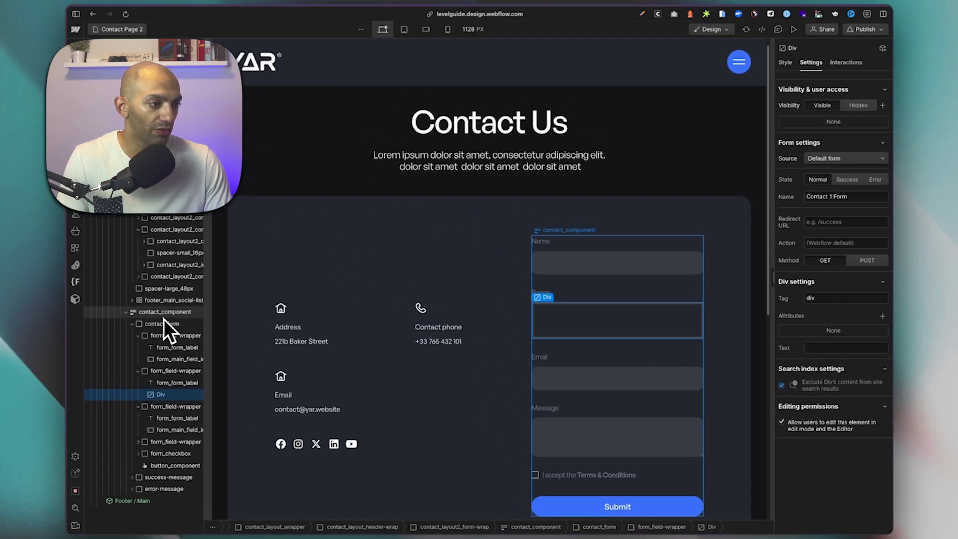
click(828, 299)
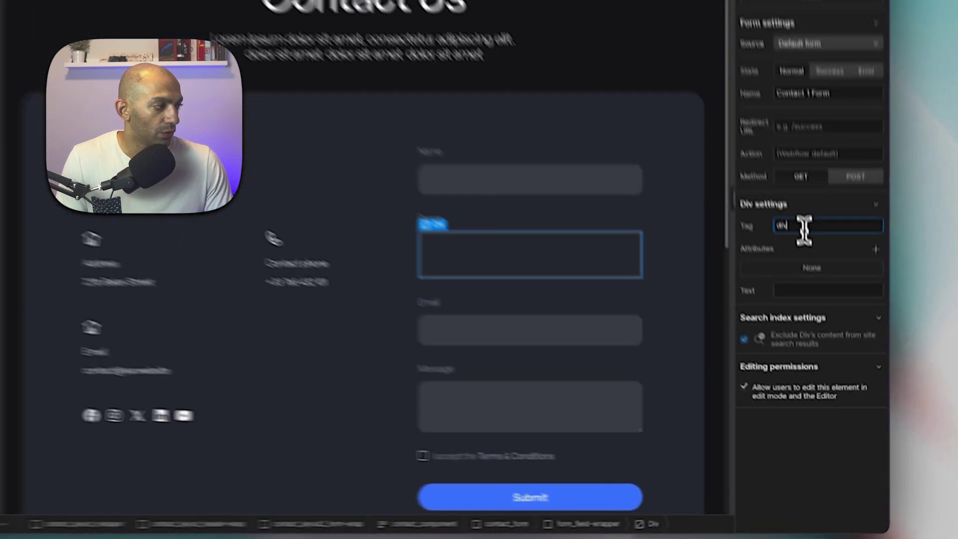
double_click(804, 227)
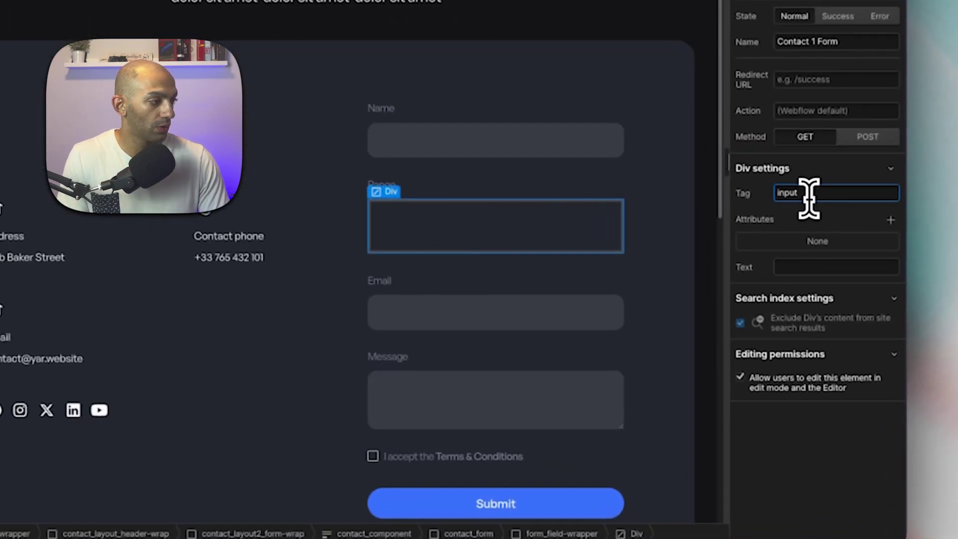
text(input)
key(Return)
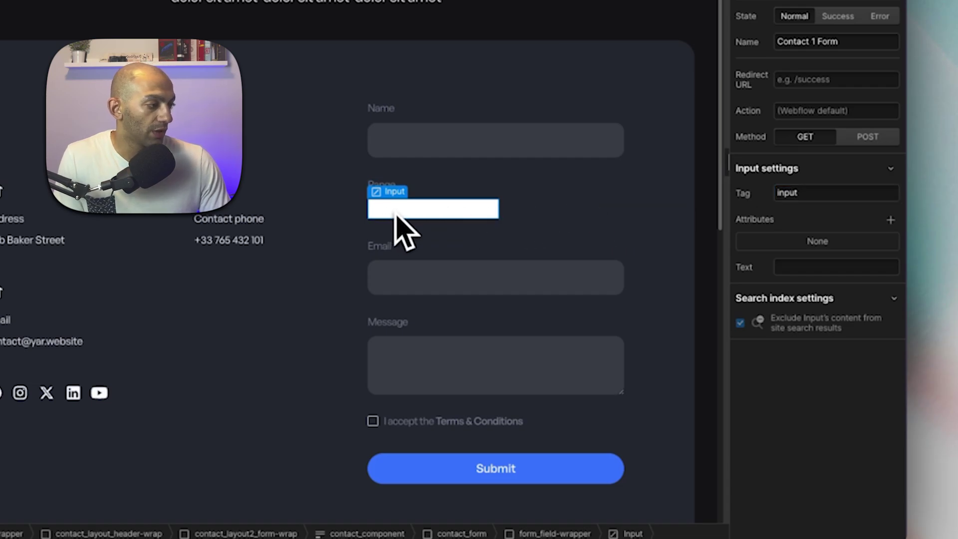
Copy the form_main_field_input class from the Name input onto the Range input.
click(514, 148)
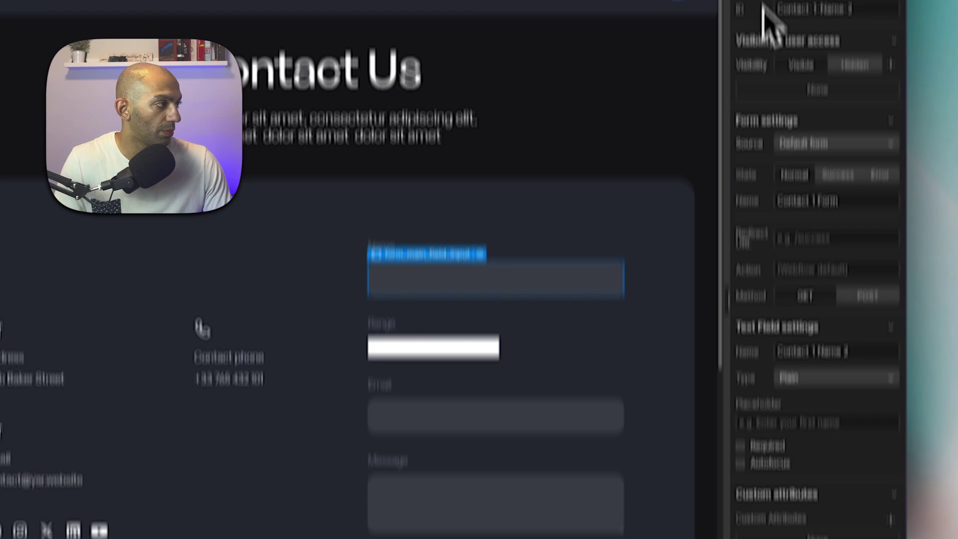
click(745, 71)
double_click(810, 118)
key(ctrl+c)
click(409, 439)
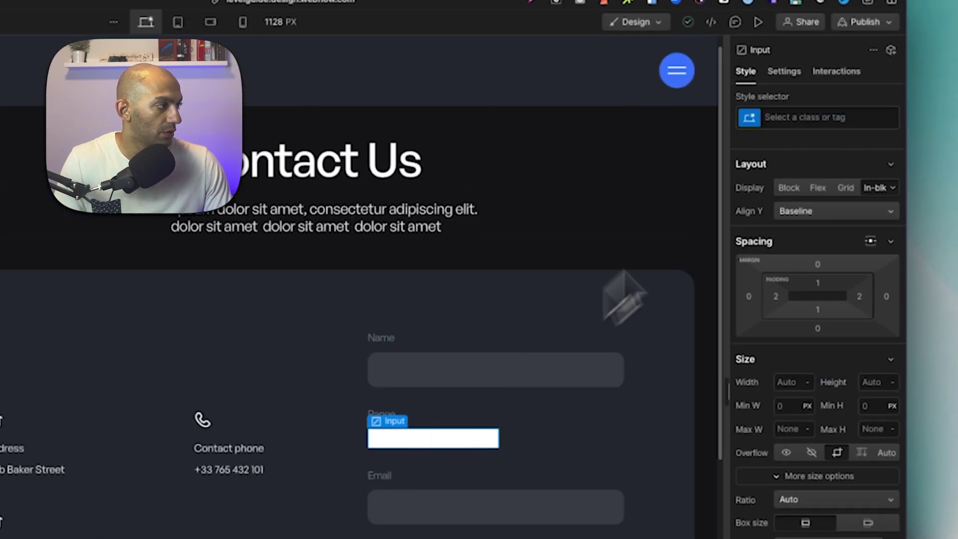
click(786, 118)
key(ctrl+v)
key(Return)
click(530, 470)
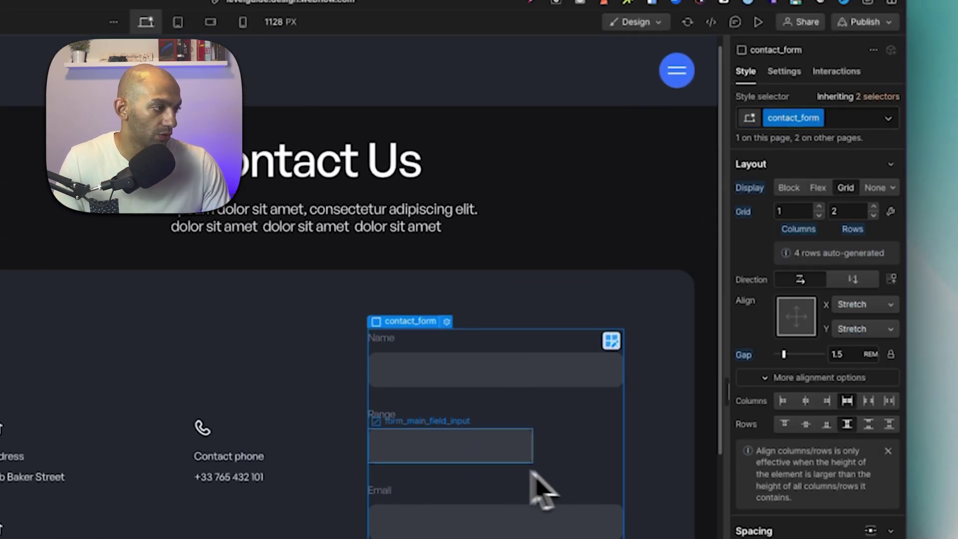
click(461, 463)
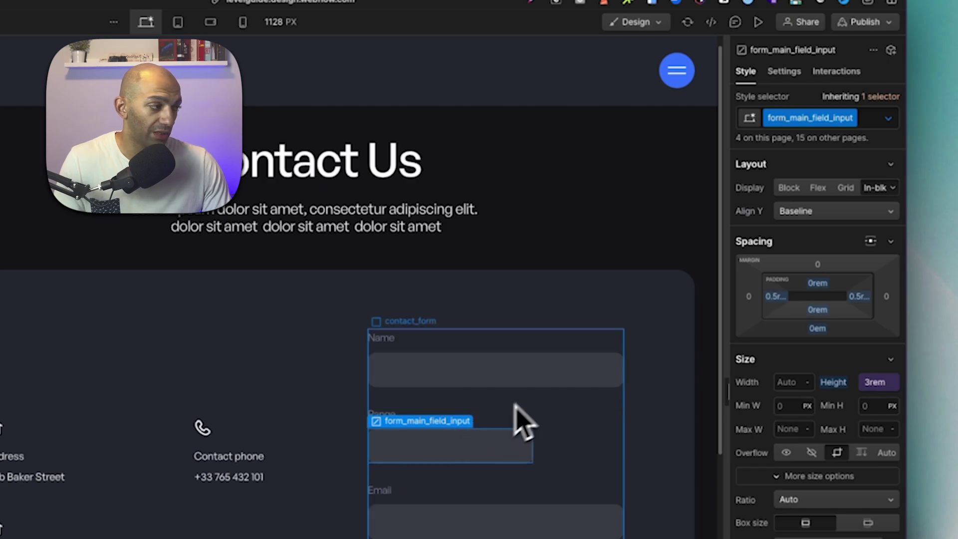
Add a type = range attribute to the Range input so it becomes a slider.
click(499, 379)
click(519, 454)
click(784, 73)
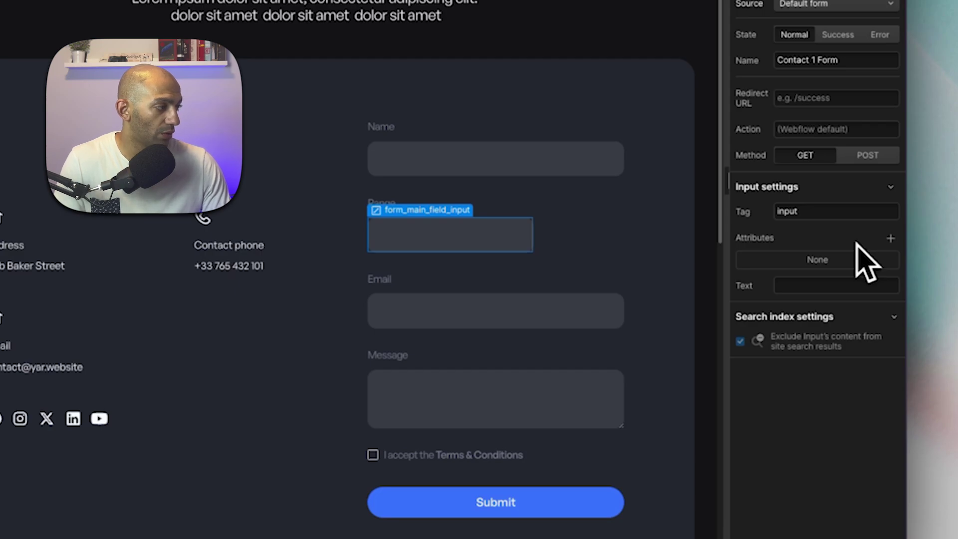
click(891, 238)
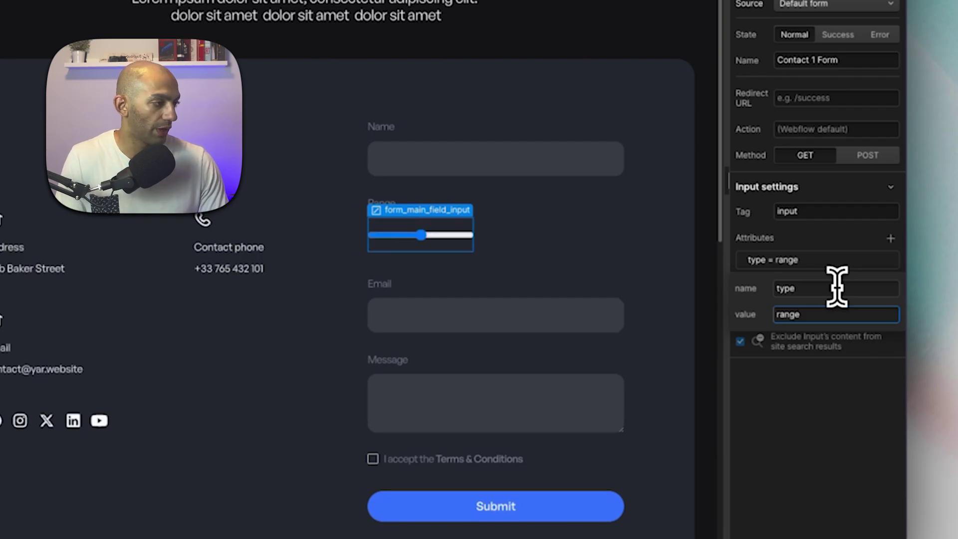
key(Return)
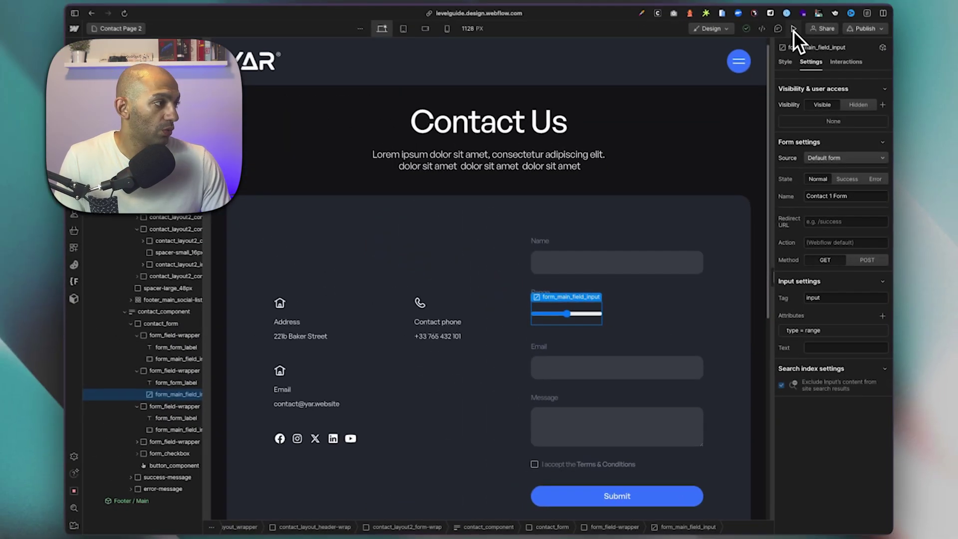
Preview the slider, add min = 0 and max = 10 attributes, then preview again.
click(793, 28)
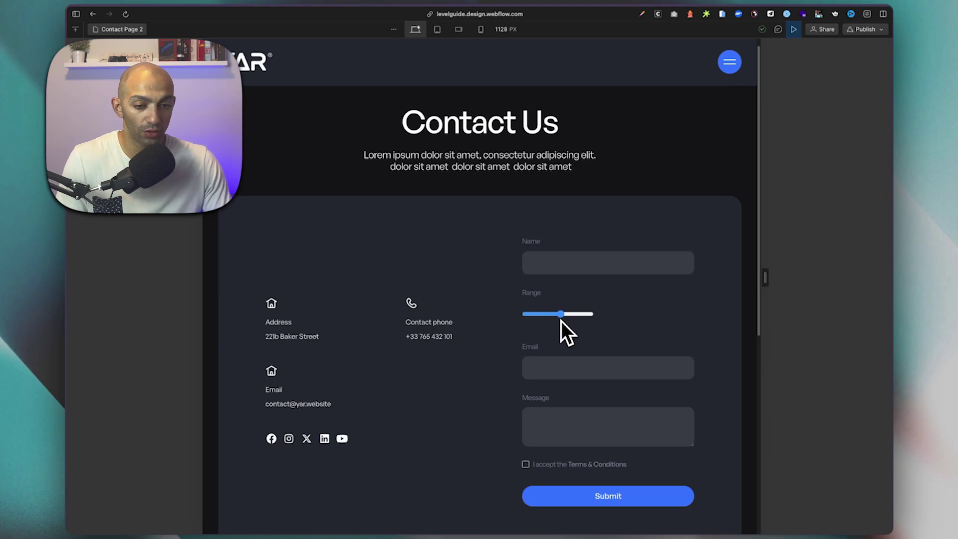
key(super+shift+p)
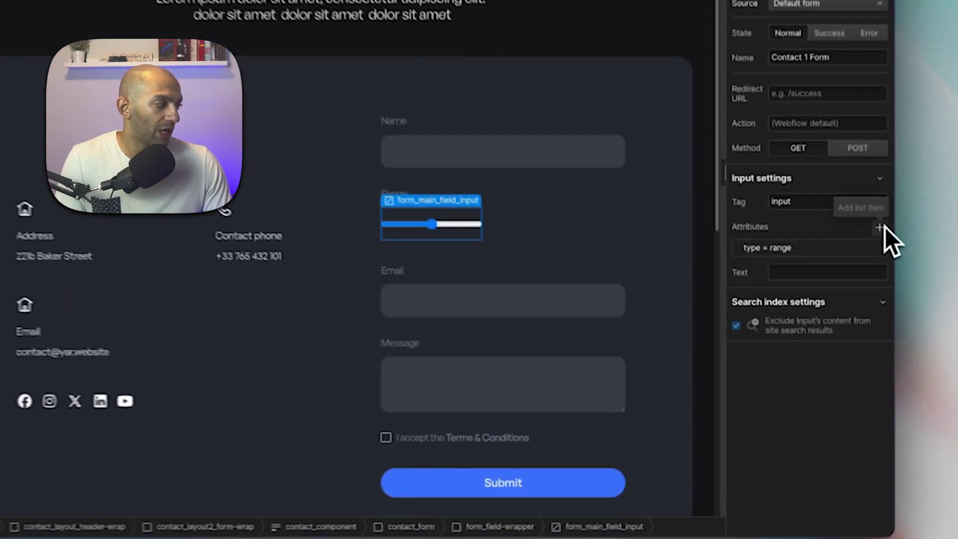
click(882, 316)
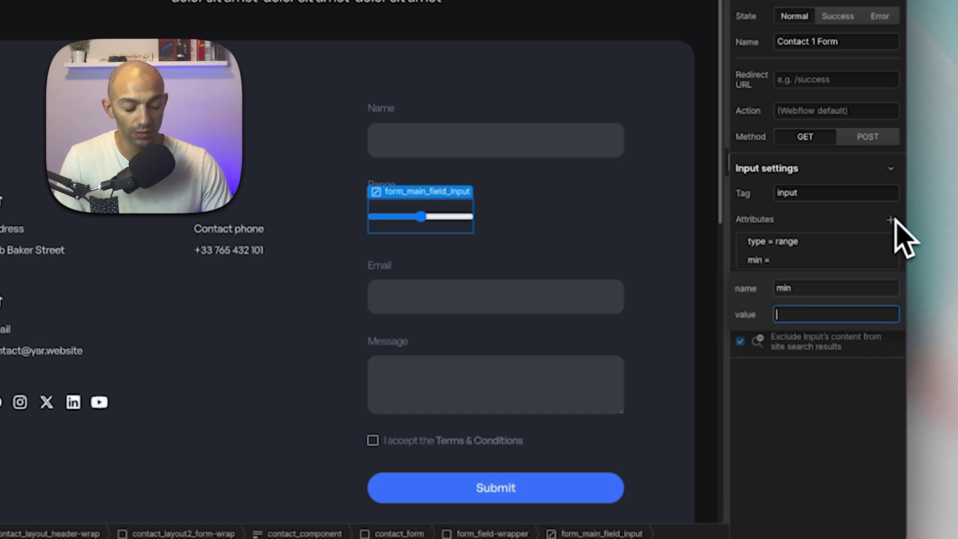
click(890, 219)
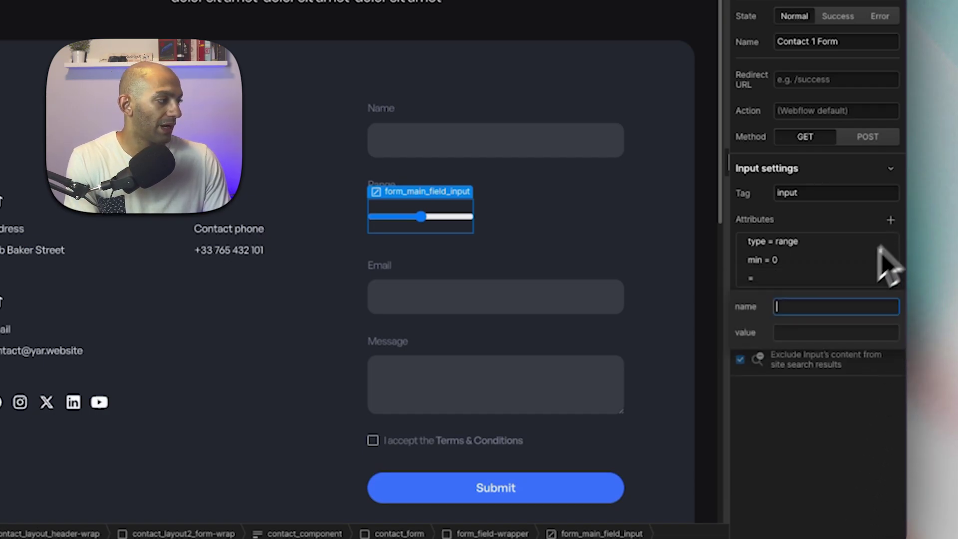
text(10)
key(Return)
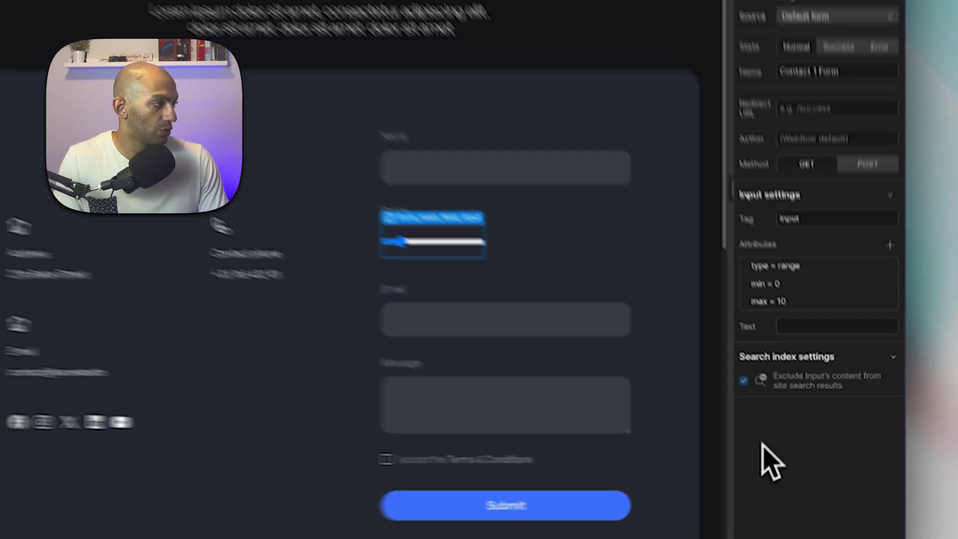
click(792, 30)
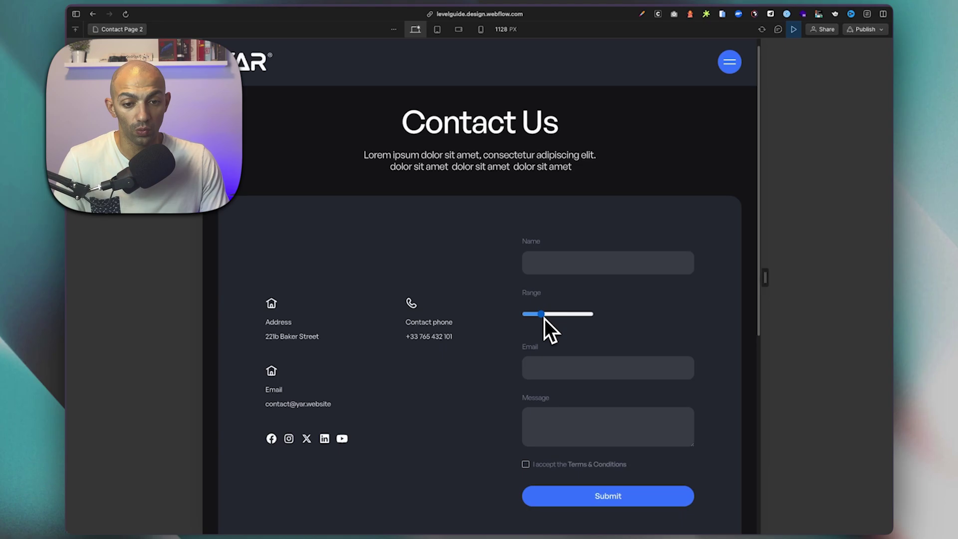
key(super+shift+p)
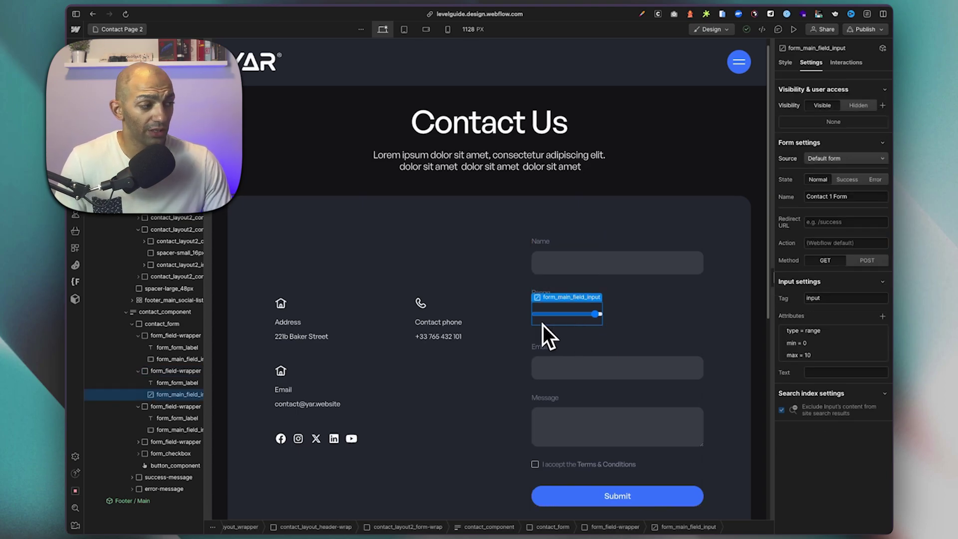
Add a Div to the form, change its tag to datalist, and give it id = ticks.
click(165, 372)
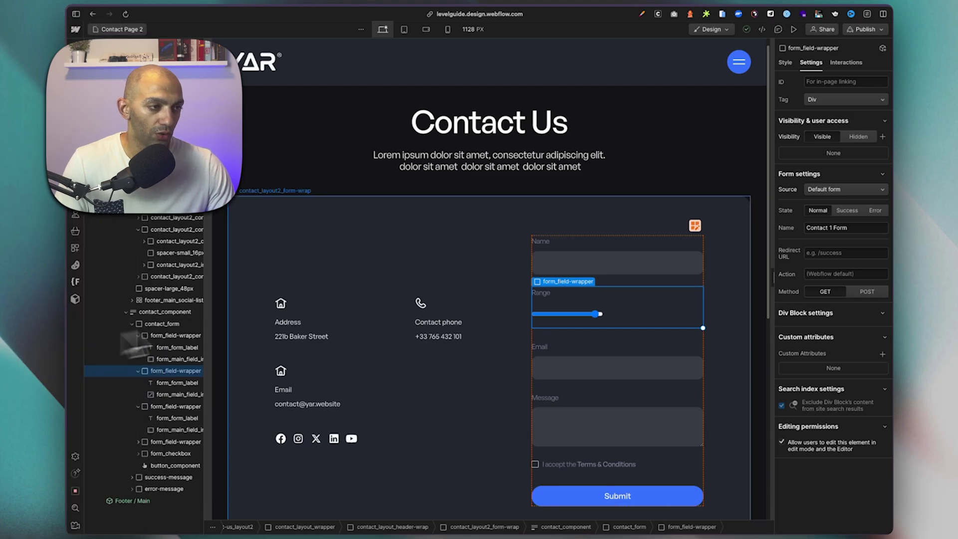
scroll(145, 404, down, 10)
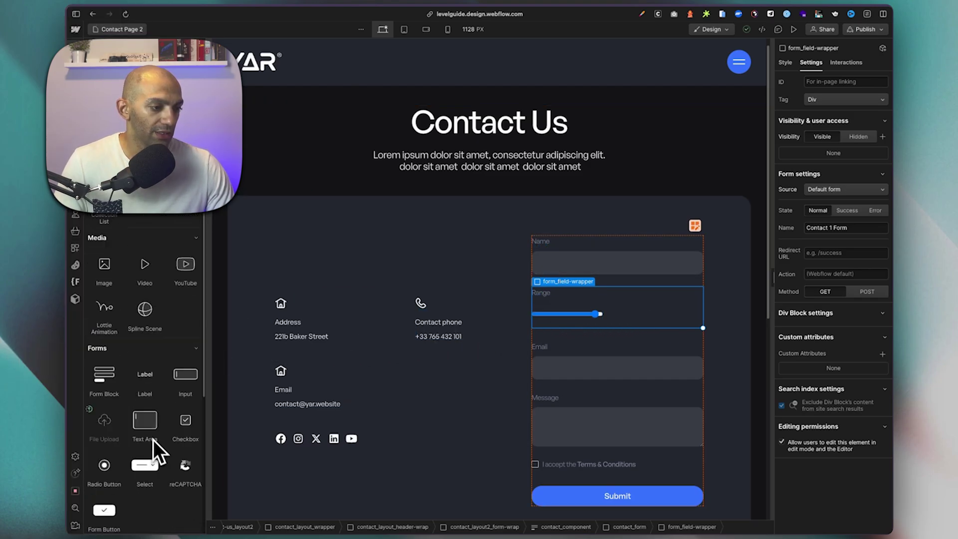
drag(107, 443, 604, 404)
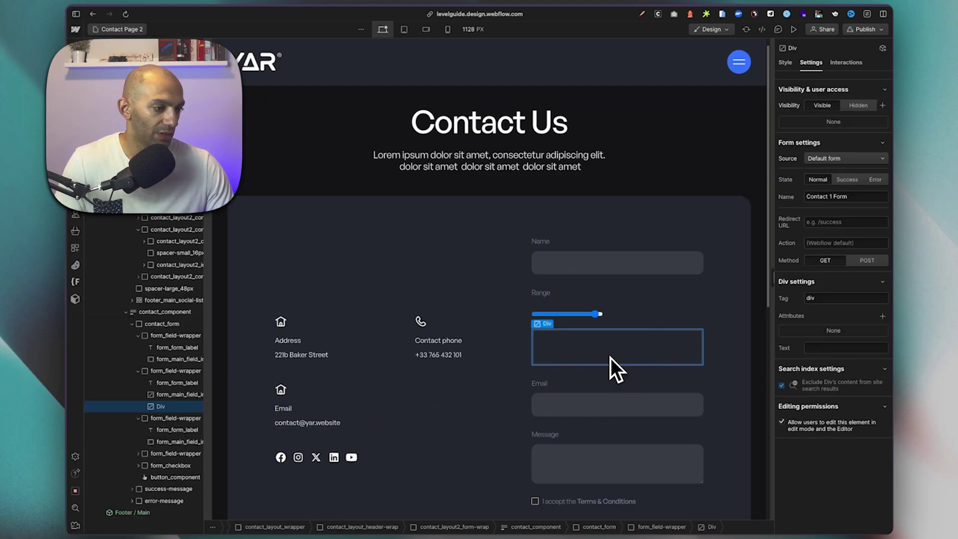
click(689, 358)
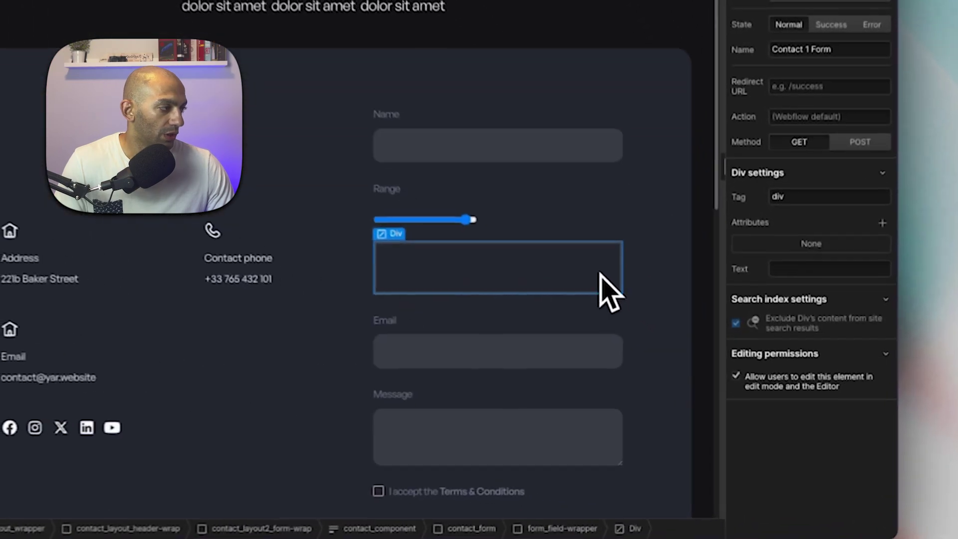
double_click(864, 293)
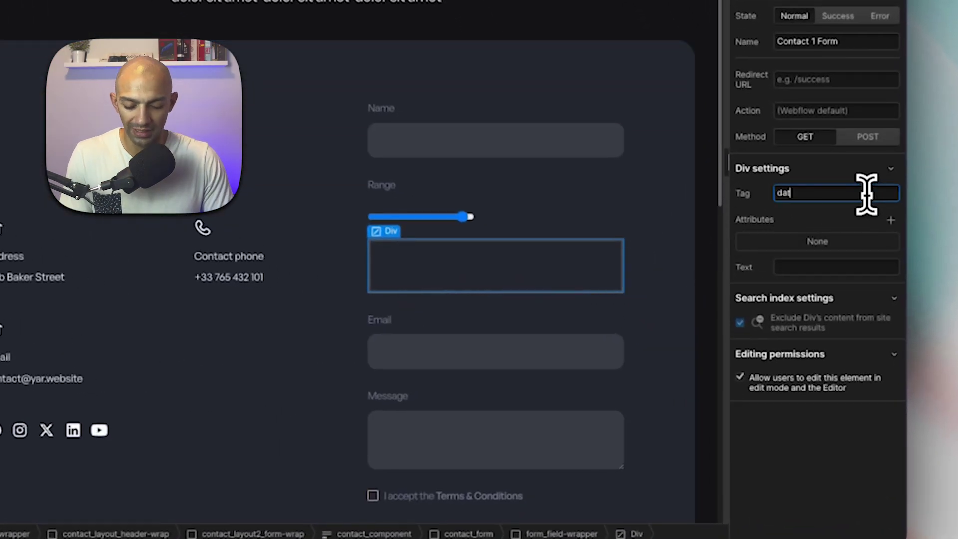
text(datalist)
key(Return)
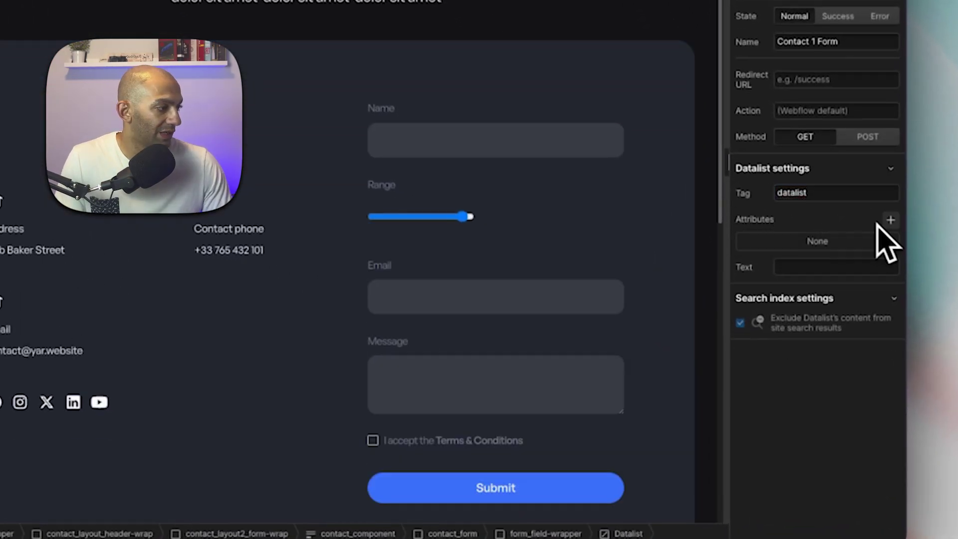
click(888, 222)
text(id)
key(Tab)
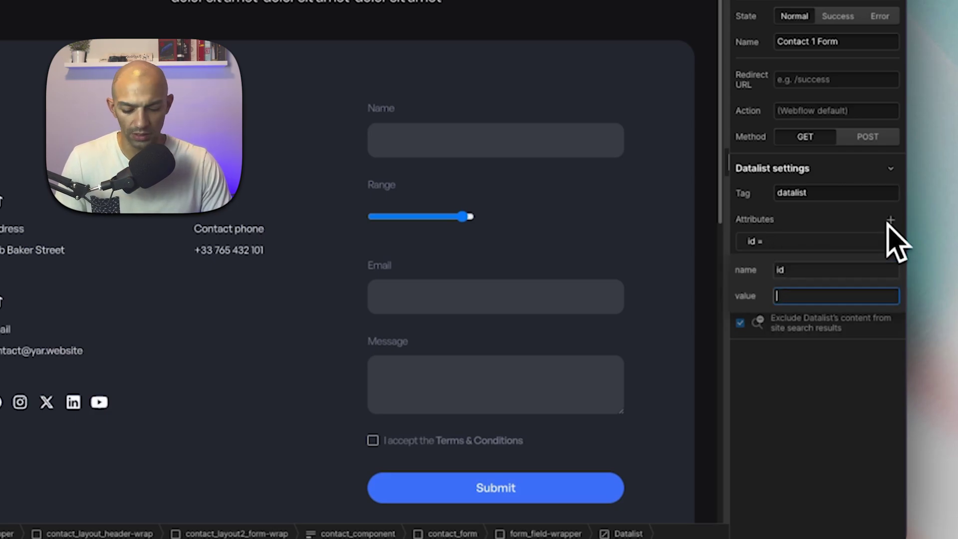
text(ticks)
key(Return)
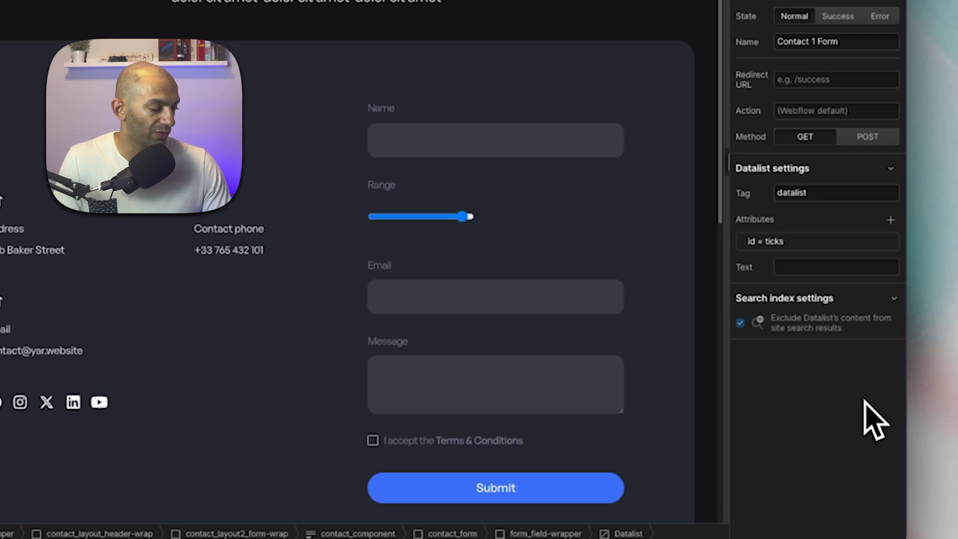
Give the Range slider a list = ticks attribute.
click(438, 223)
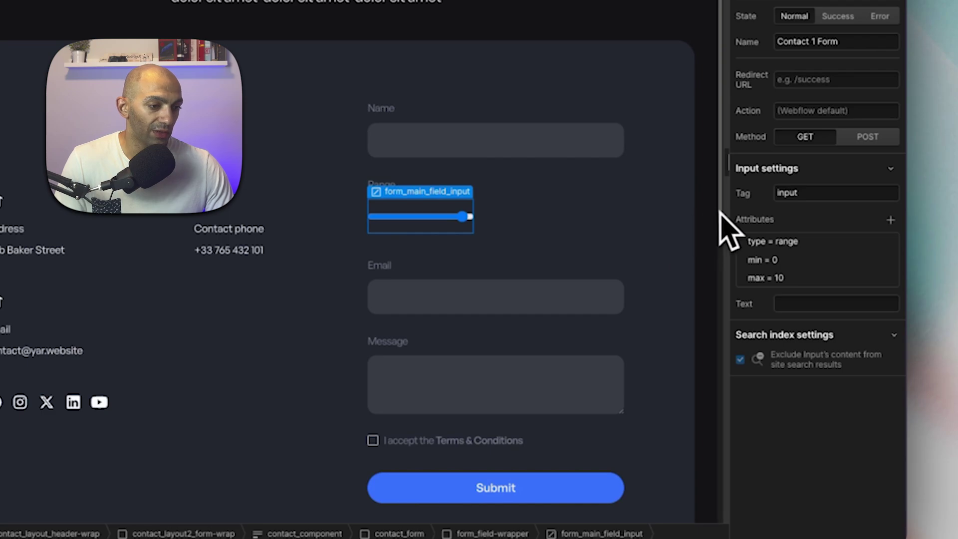
click(891, 220)
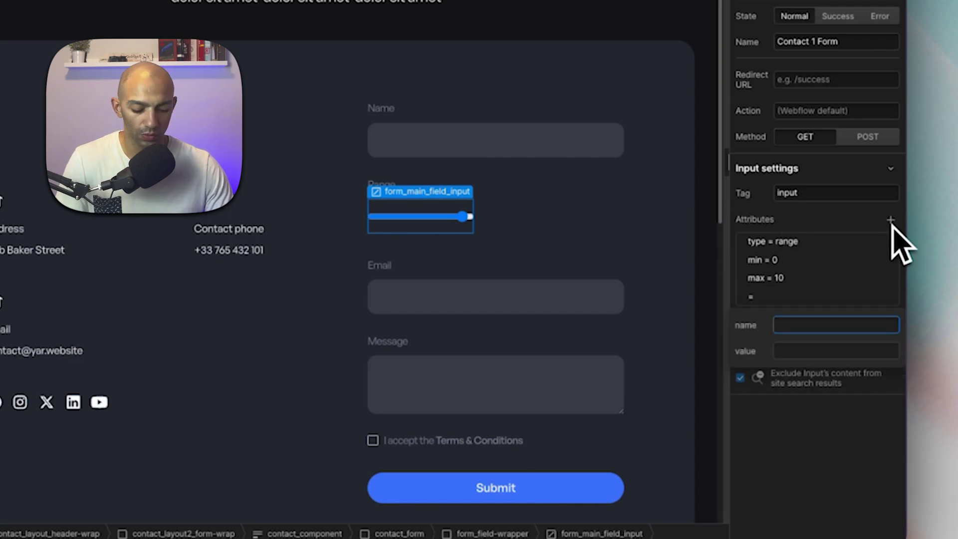
text(list)
key(Tab)
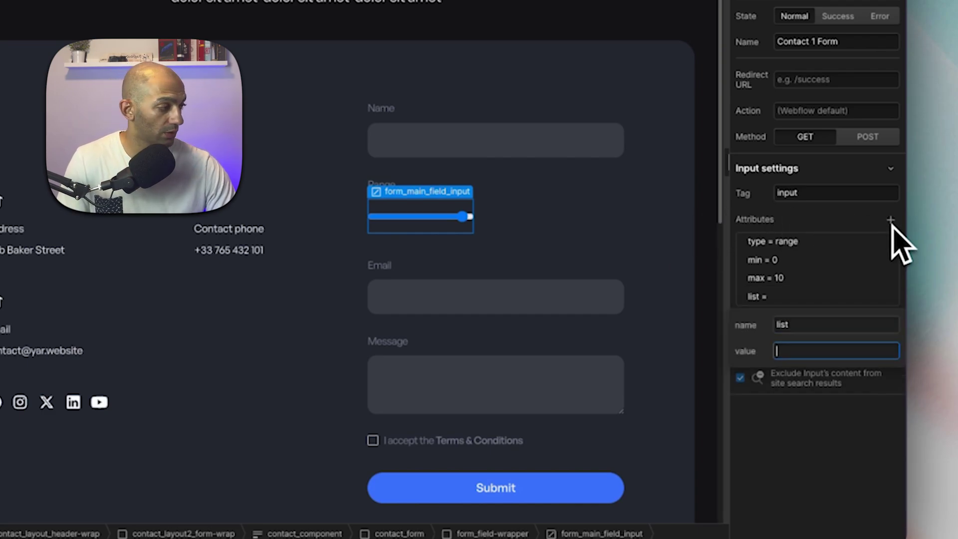
text(ticks)
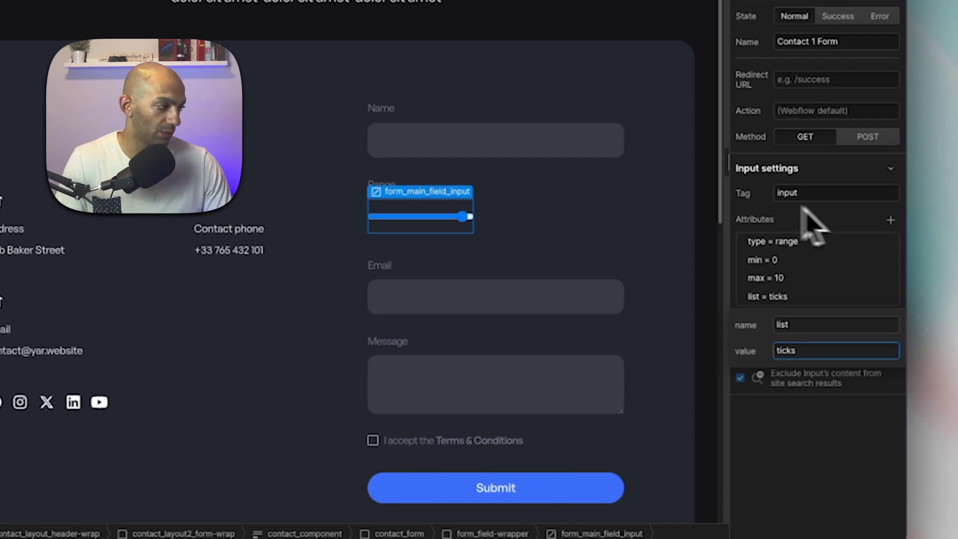
key(Return)
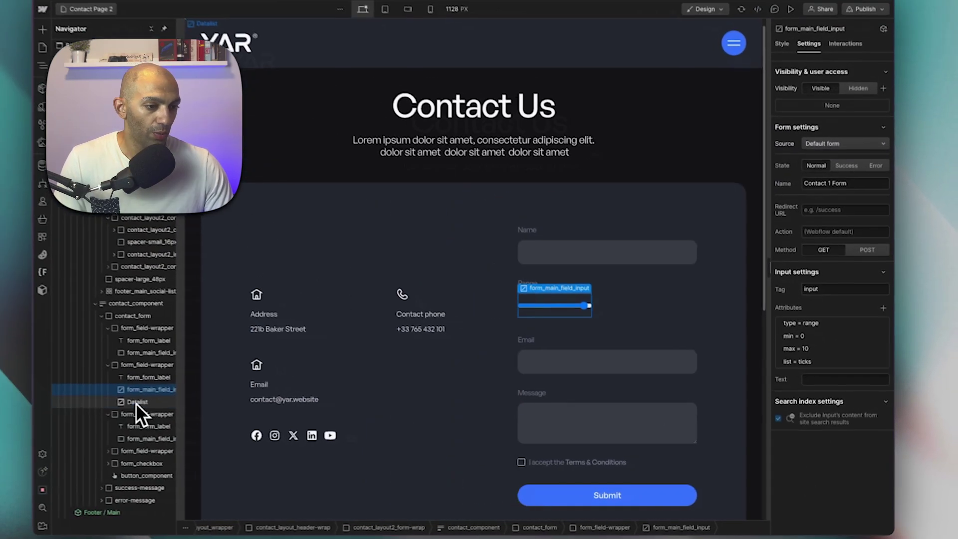
Add a Div inside the Datalist and change its tag to option.
click(80, 392)
key(a)
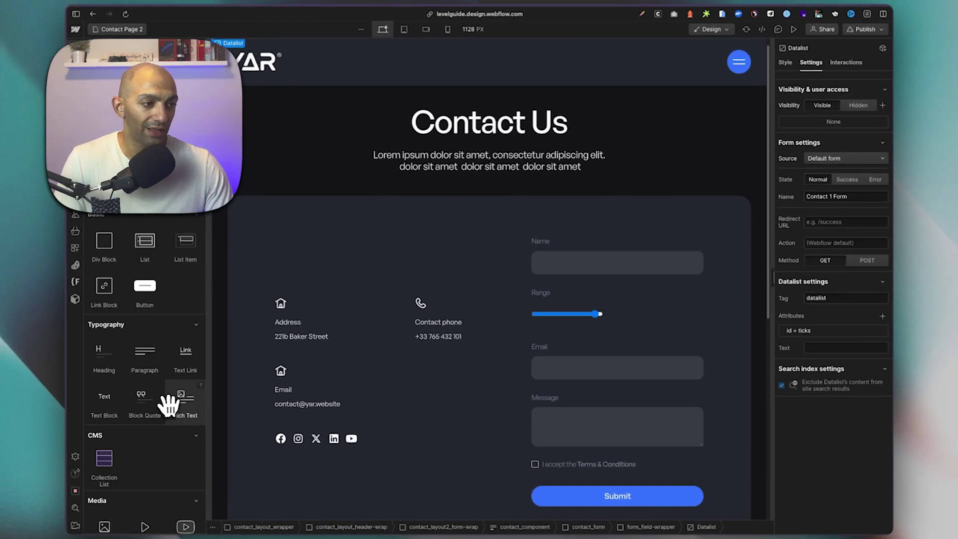
scroll(169, 402, down, 10)
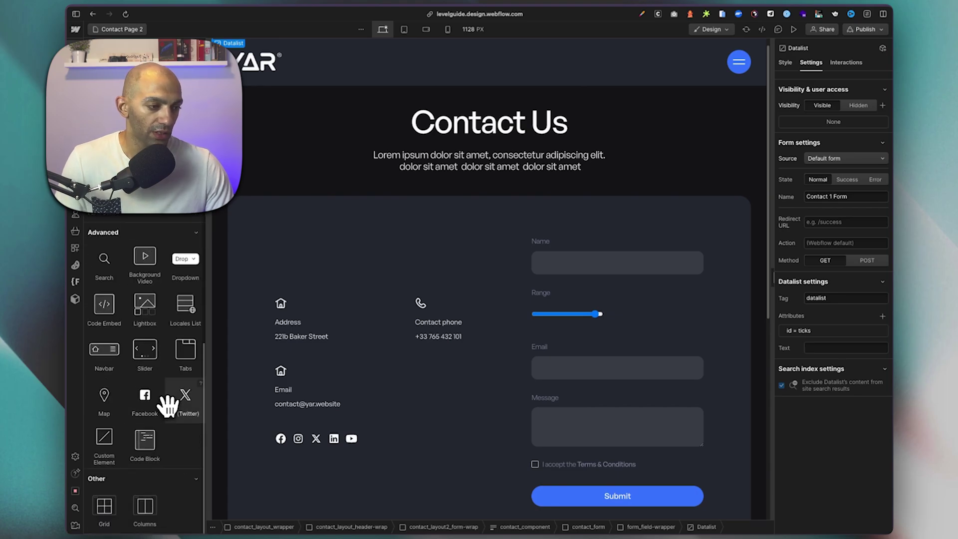
drag(106, 439, 155, 418)
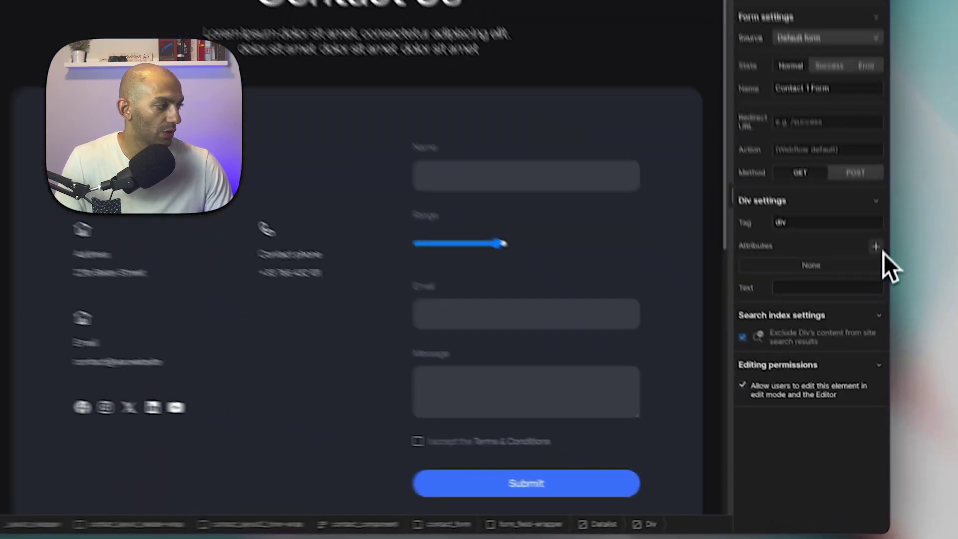
click(882, 316)
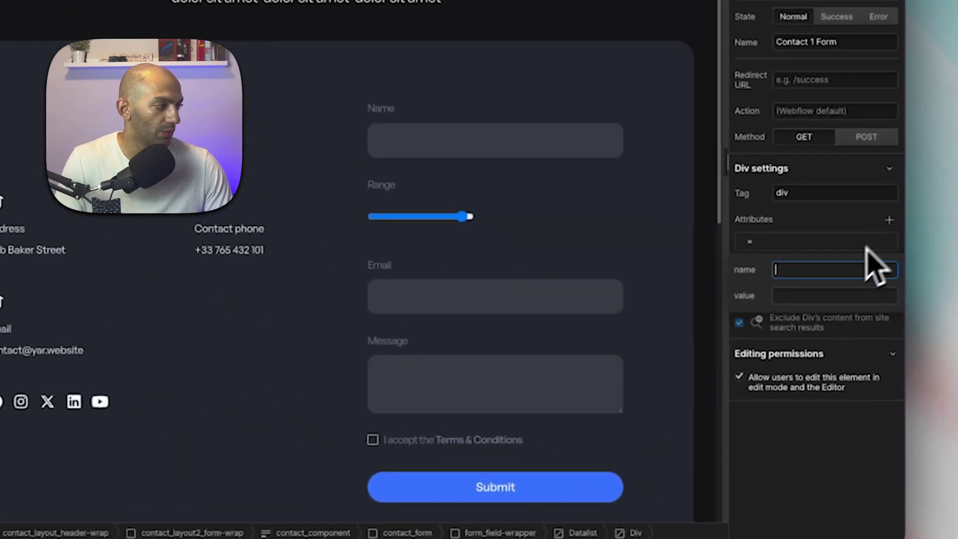
click(815, 199)
text(option)
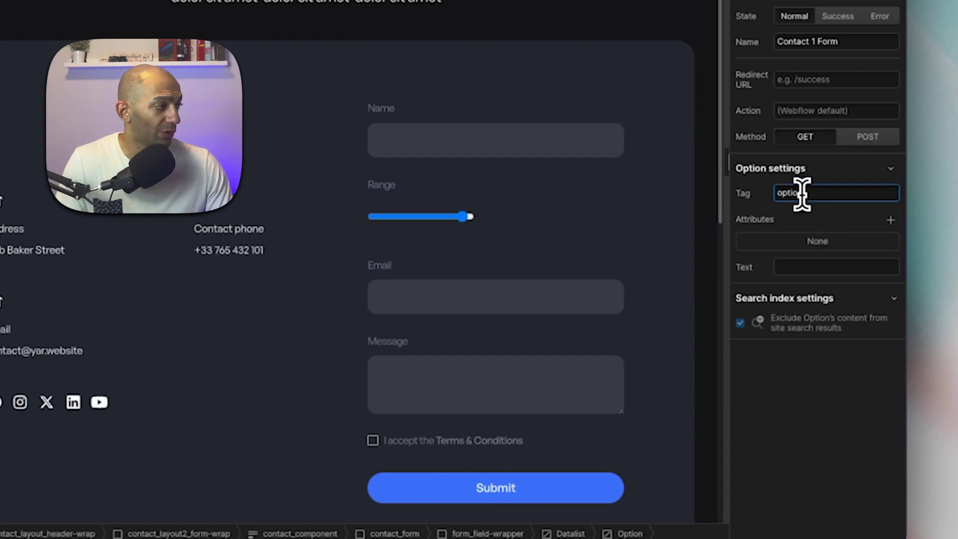
Give the option a value = 10 attribute, discarding an unfinished extra attribute row.
click(890, 220)
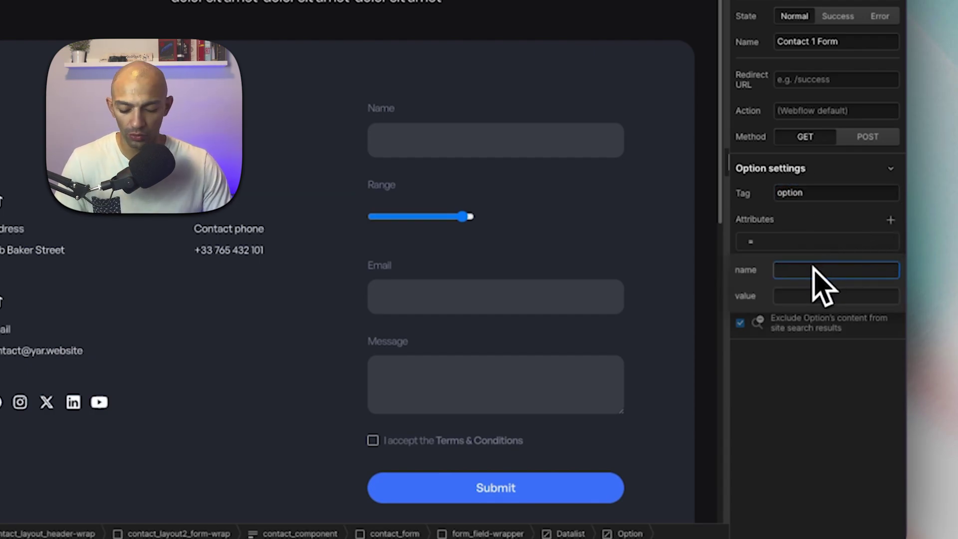
text(ca)
key(BackSpace)
key(BackSpace)
text(value)
key(Tab)
text(10)
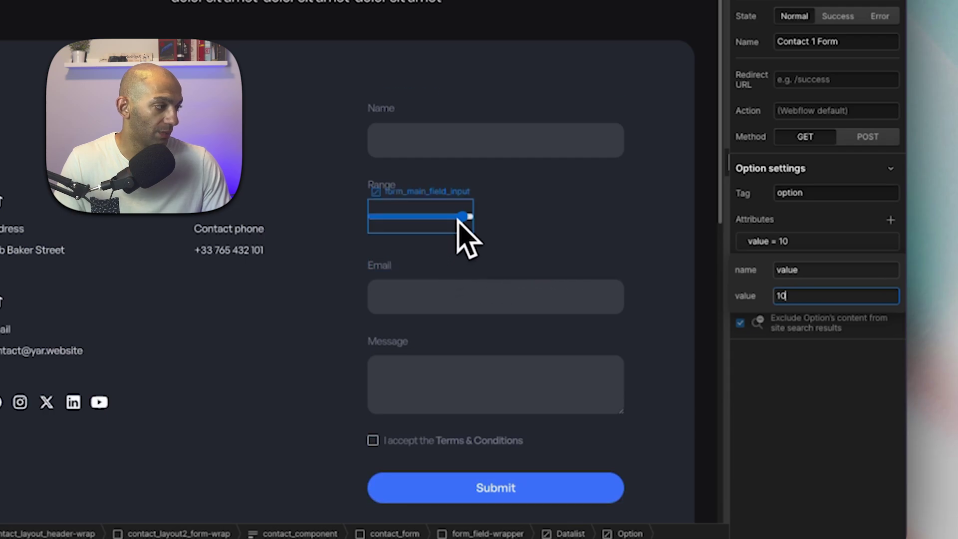
key(Return)
click(891, 221)
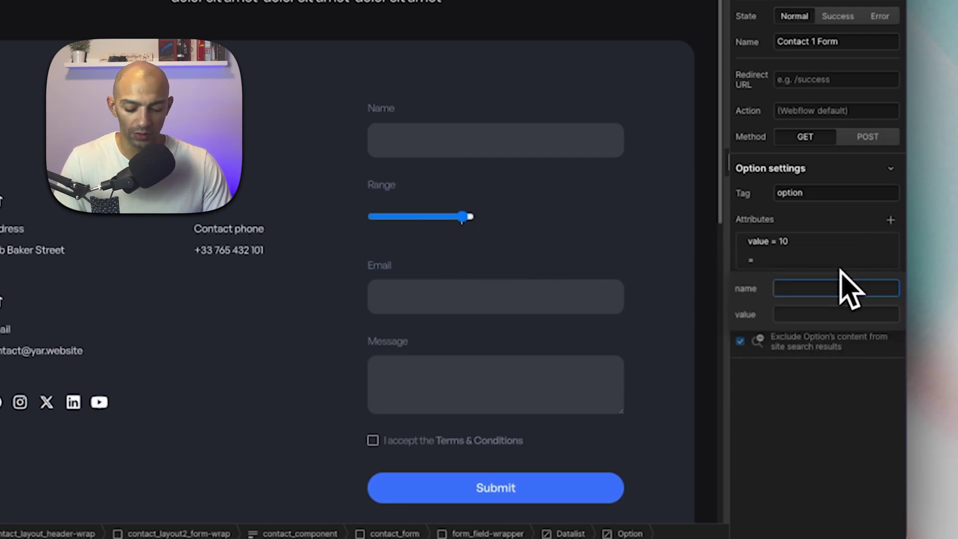
key(Escape)
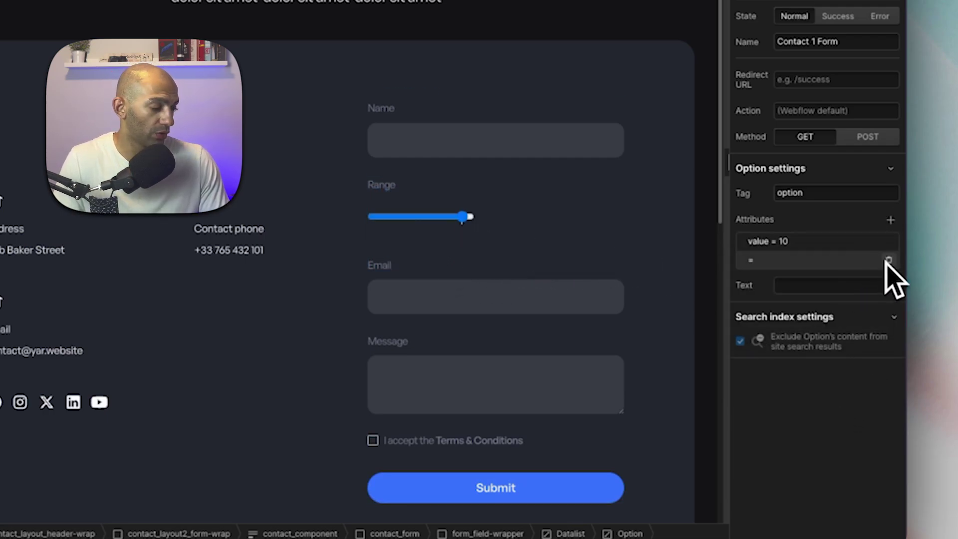
click(887, 260)
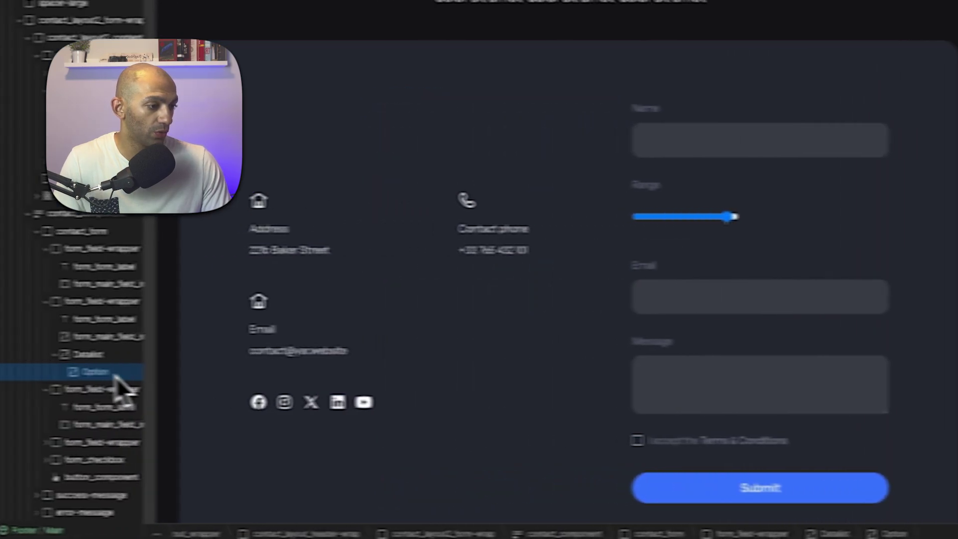
Change the second option's value to 5 and duplicate it into a third option.
click(226, 389)
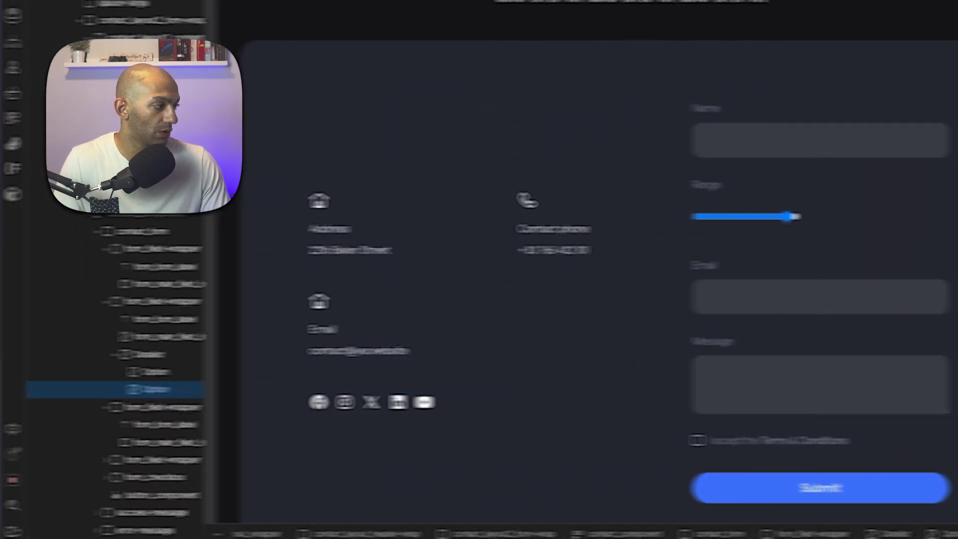
click(765, 242)
double_click(788, 296)
text(5)
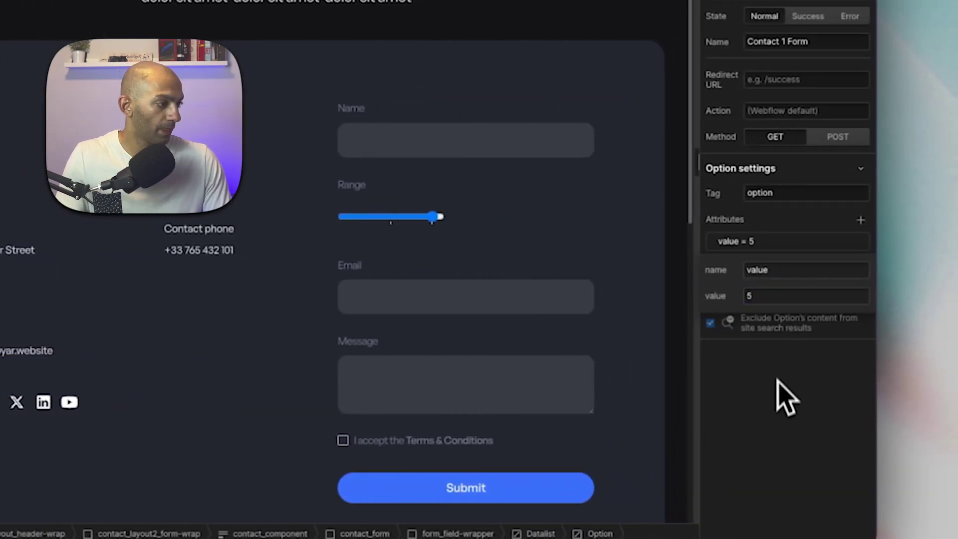
key(ctrl+d)
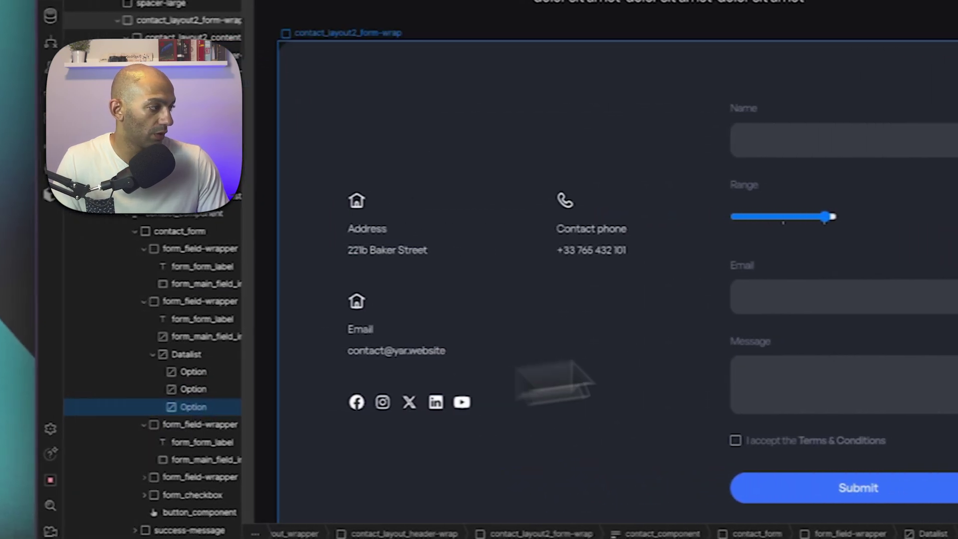
click(763, 241)
double_click(786, 296)
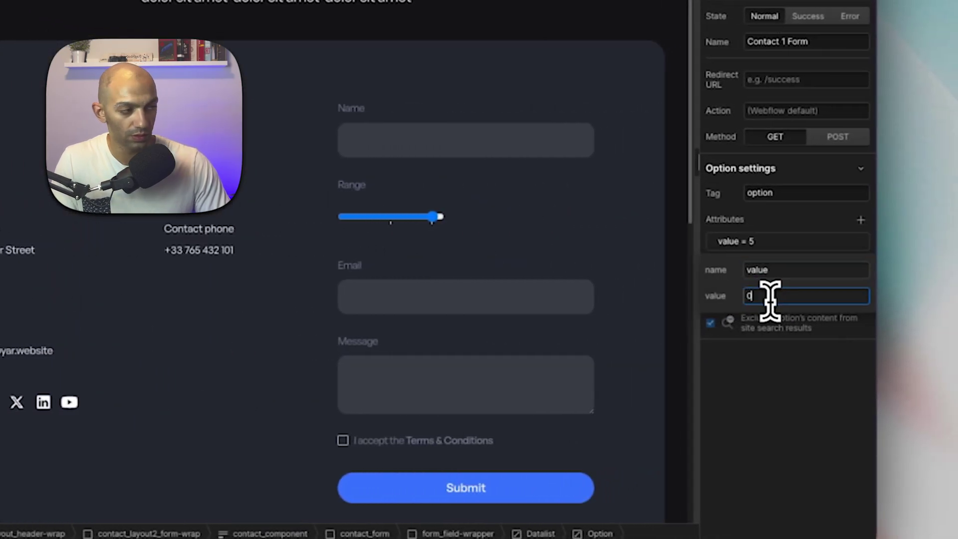
click(369, 217)
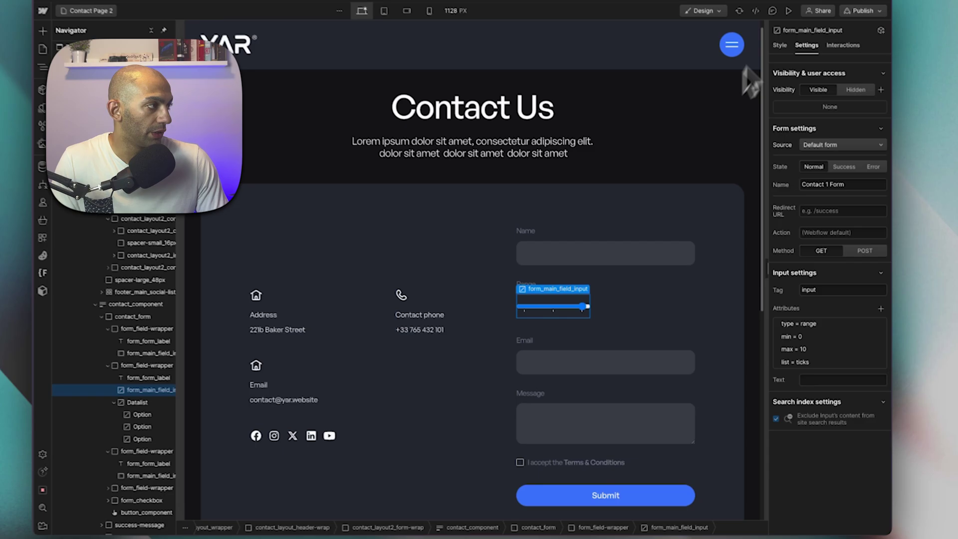
Preview the page and move the Range slider to check its tick marks, then exit preview.
click(793, 25)
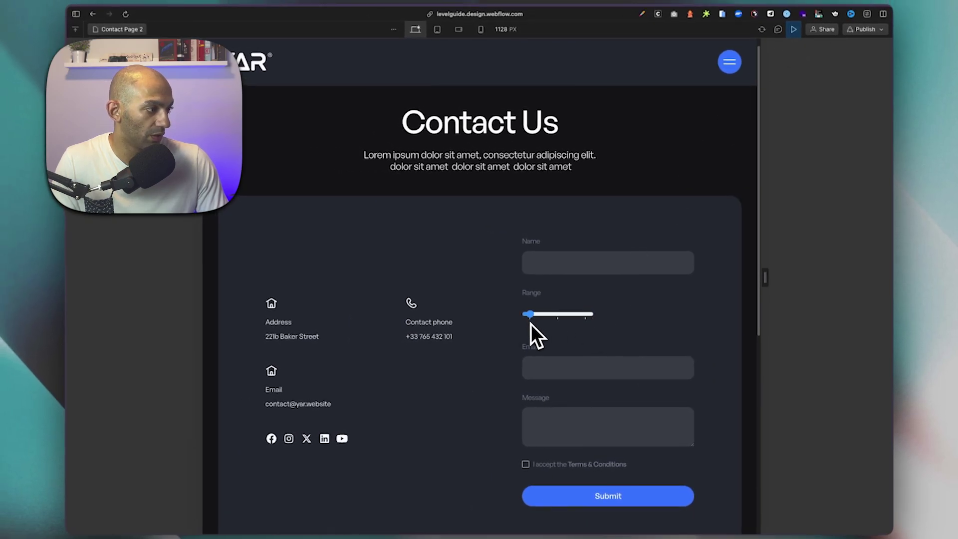
click(587, 322)
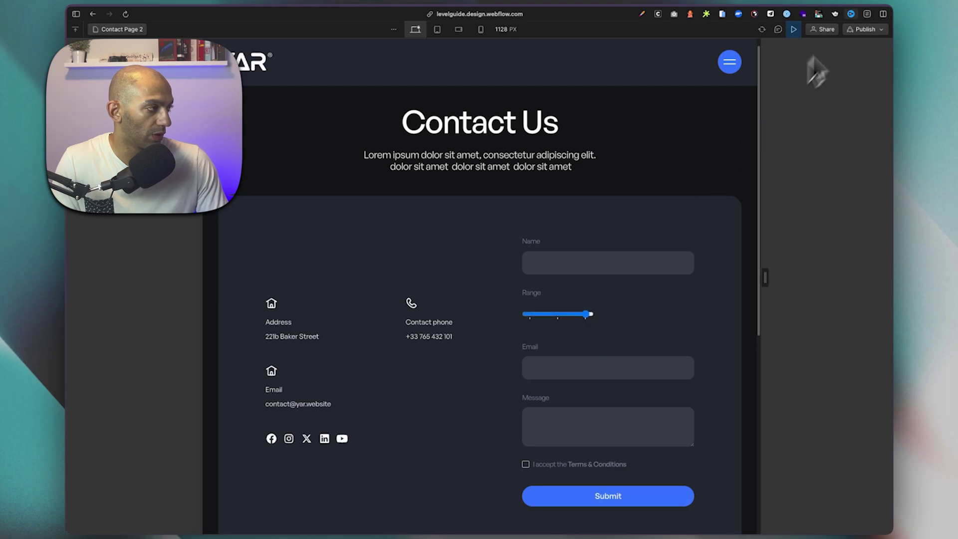
click(793, 30)
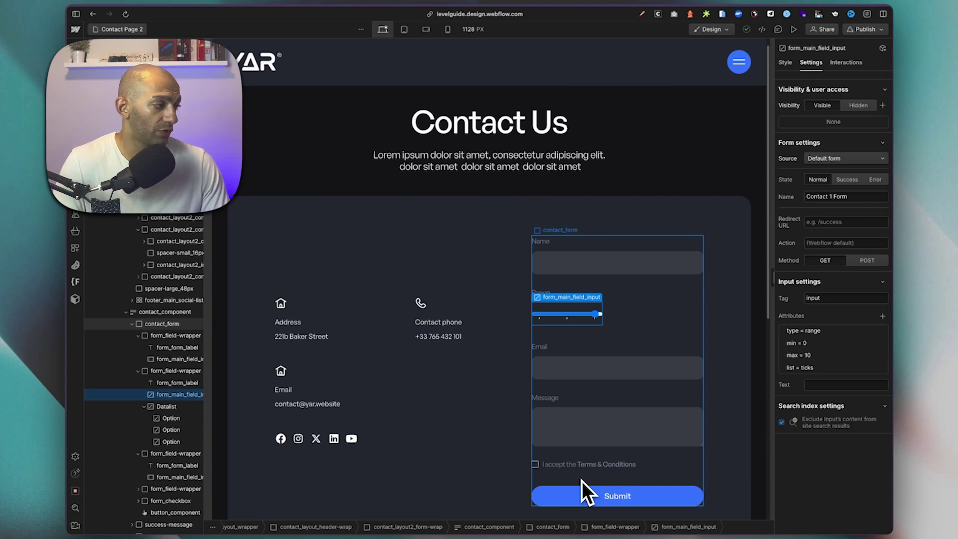
click(694, 327)
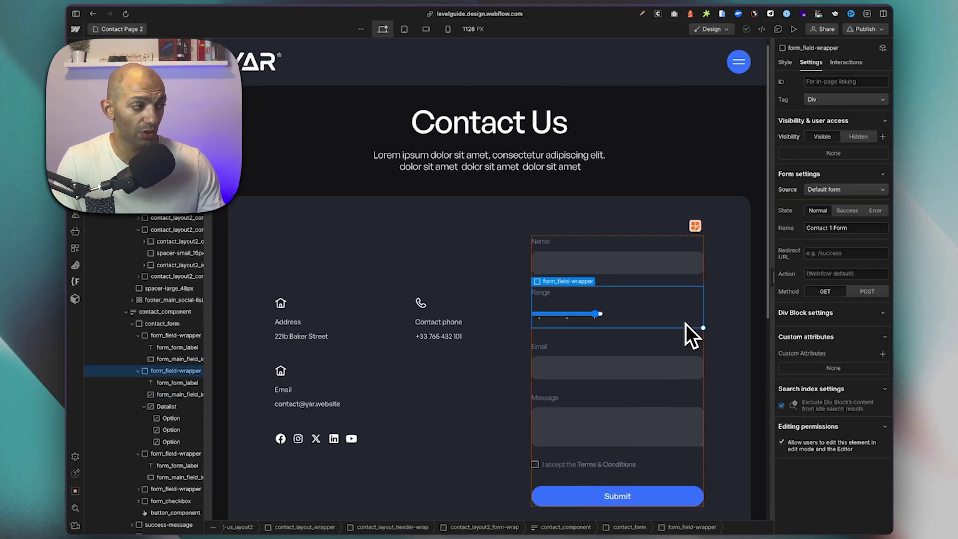
Publish the site to the staging webflow.io domain and open the live site in a new tab.
click(708, 327)
click(865, 29)
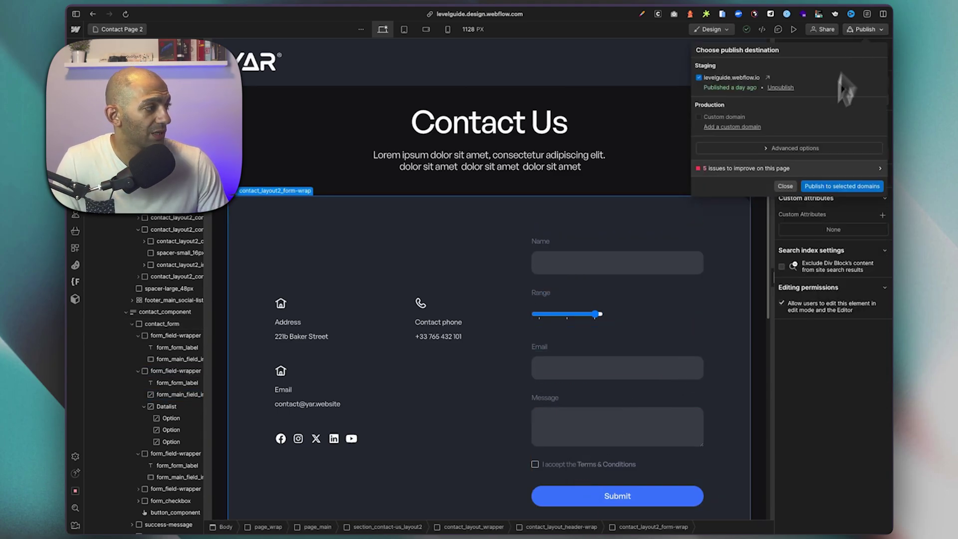
click(821, 192)
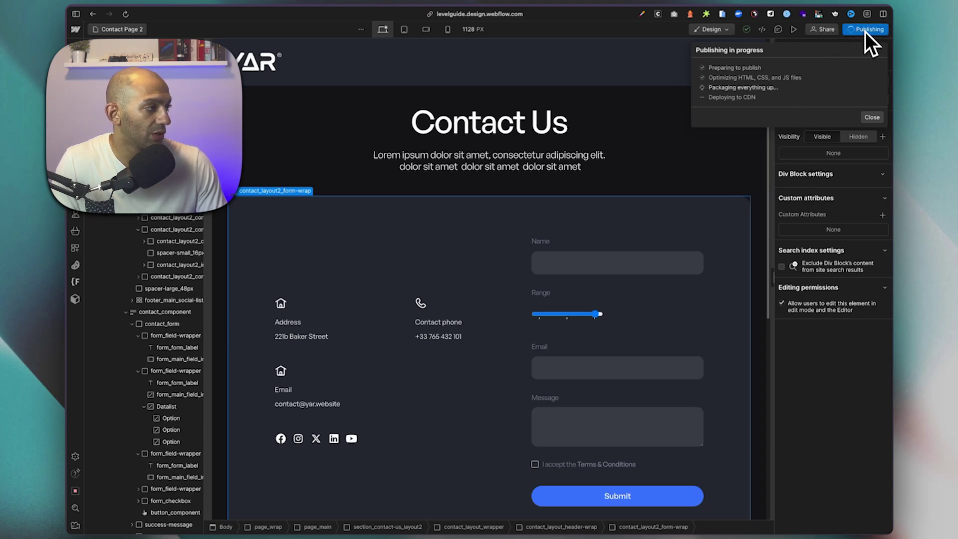
click(768, 78)
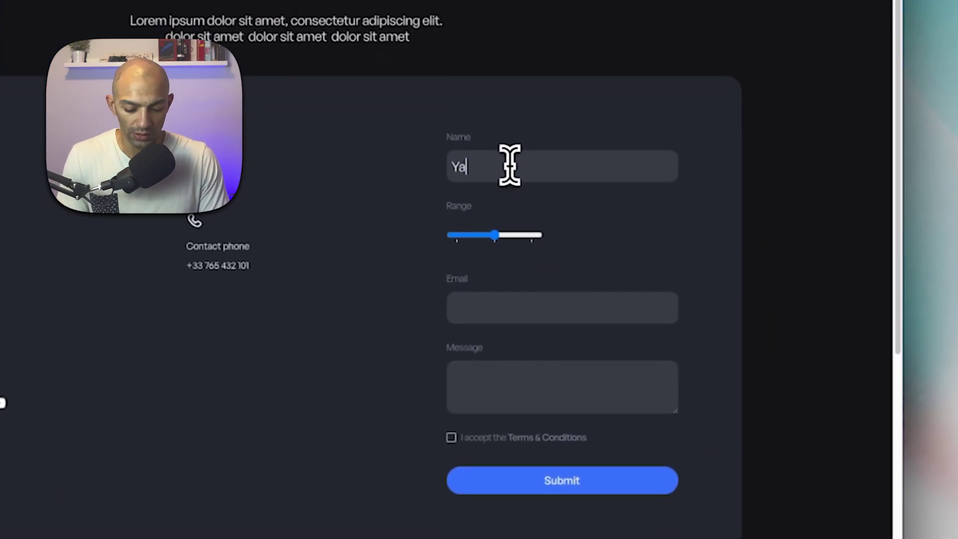
Submit a live test entry with a name, maximum range value, email and message, terms accepted.
text(r)
key(Tab)
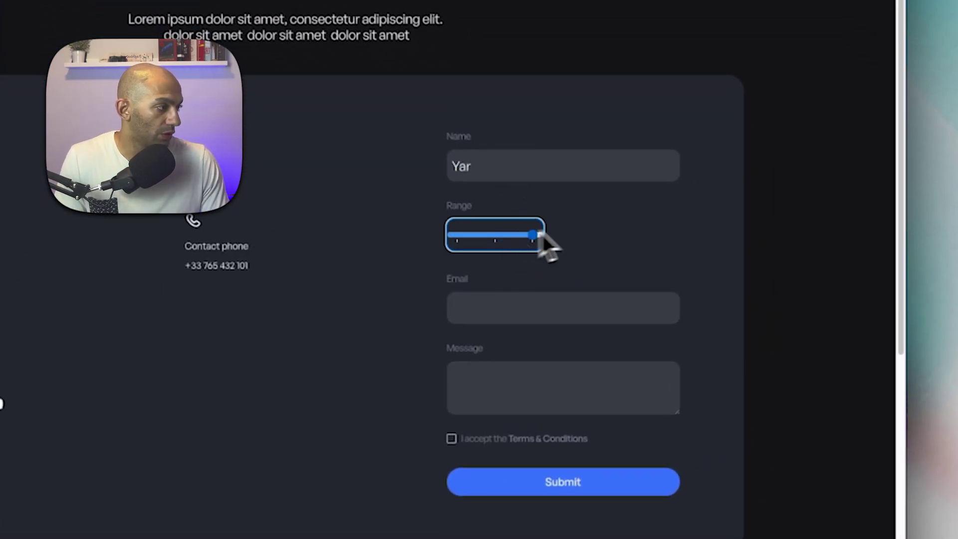
click(532, 316)
text(yaro)
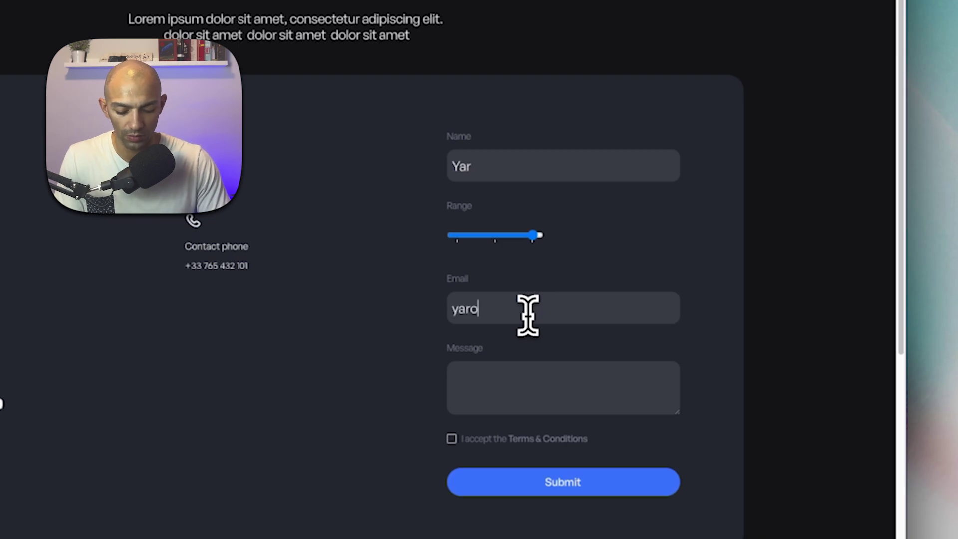
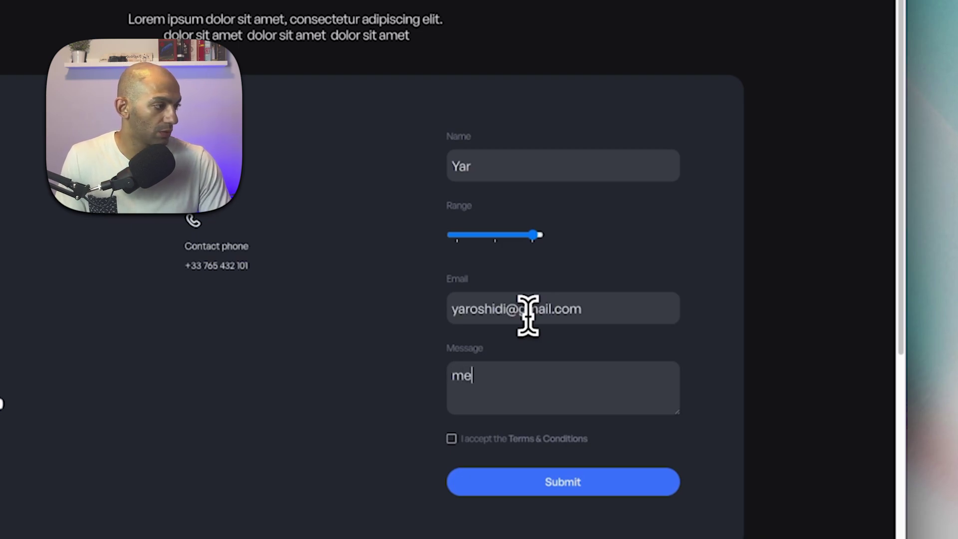
text(ssage)
click(451, 439)
click(498, 481)
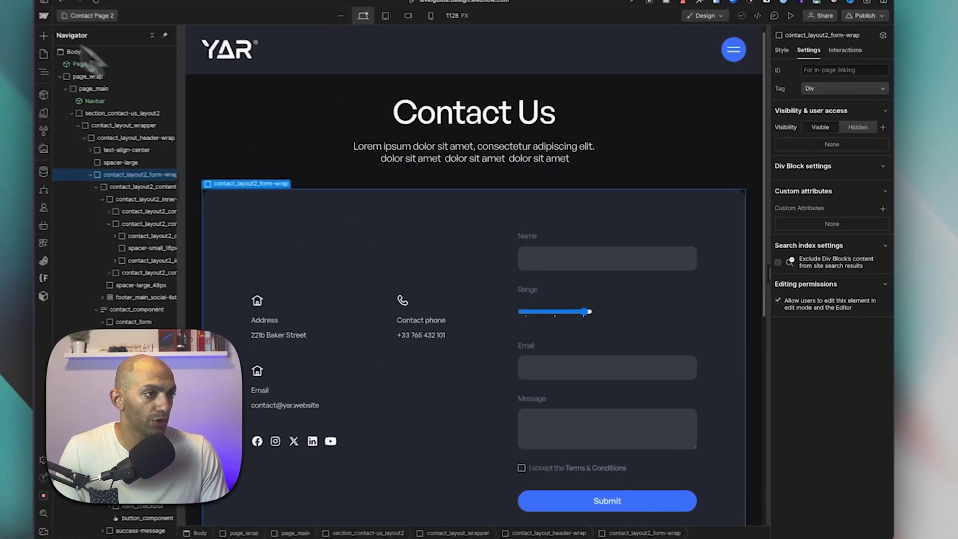
click(43, 16)
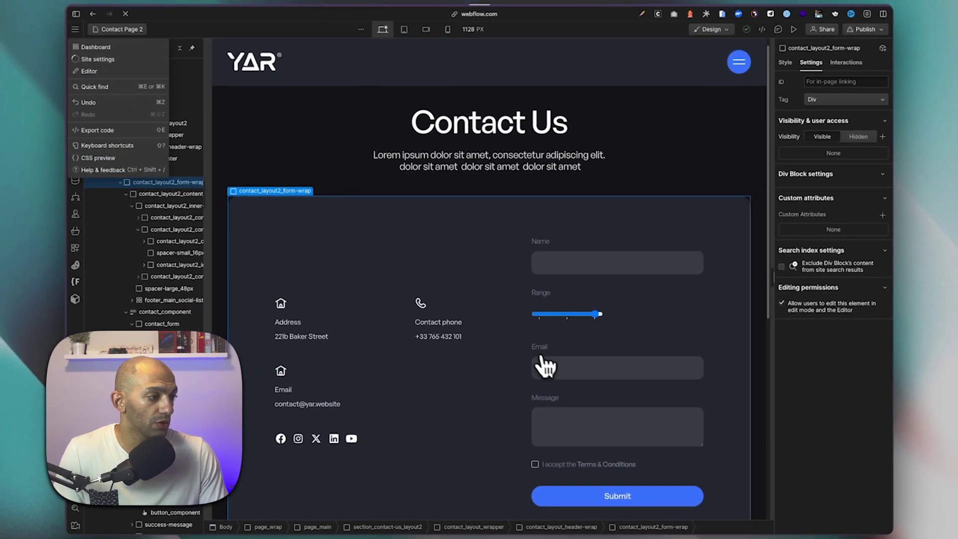
scroll(449, 290, down, 10)
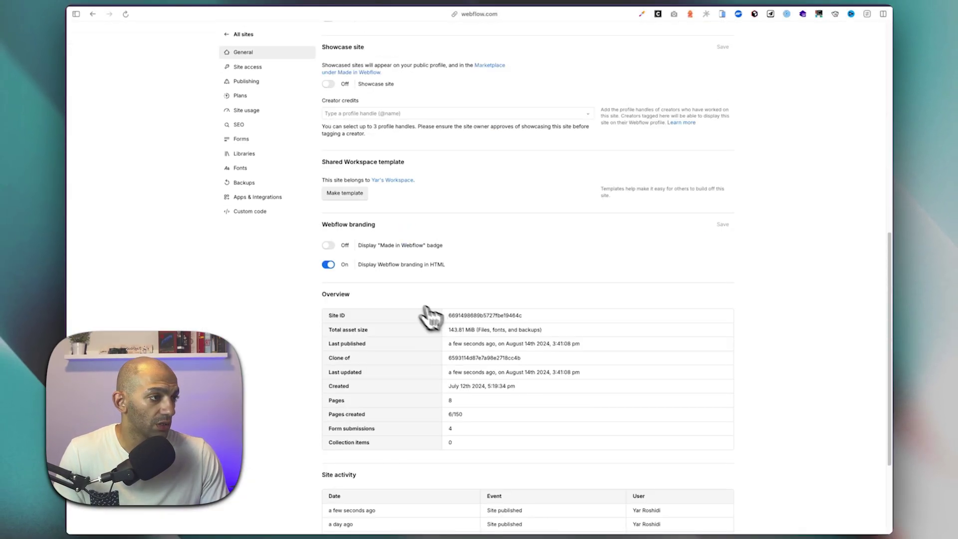
click(242, 138)
scroll(519, 399, down, 10)
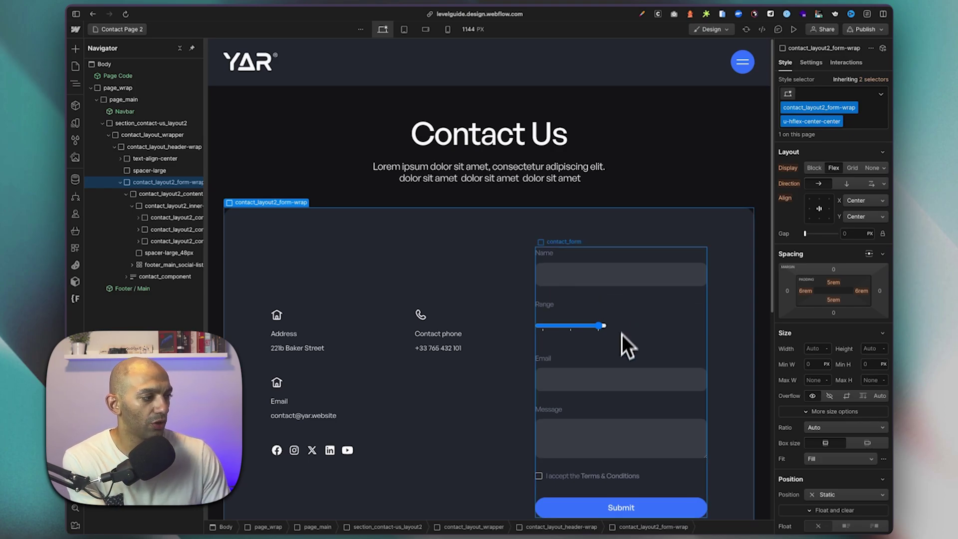
Duplicate the Email field and relabel the copy 'URL'.
click(623, 374)
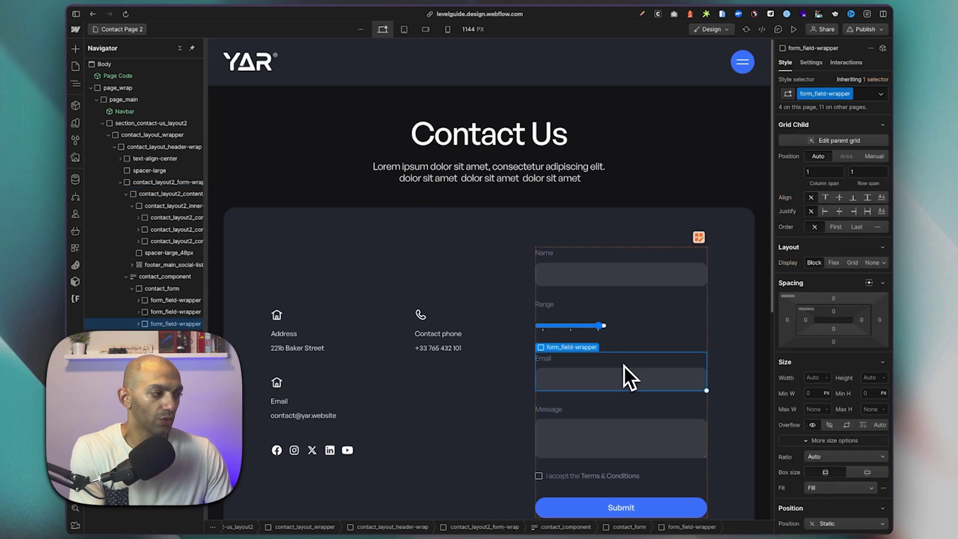
key(super+d)
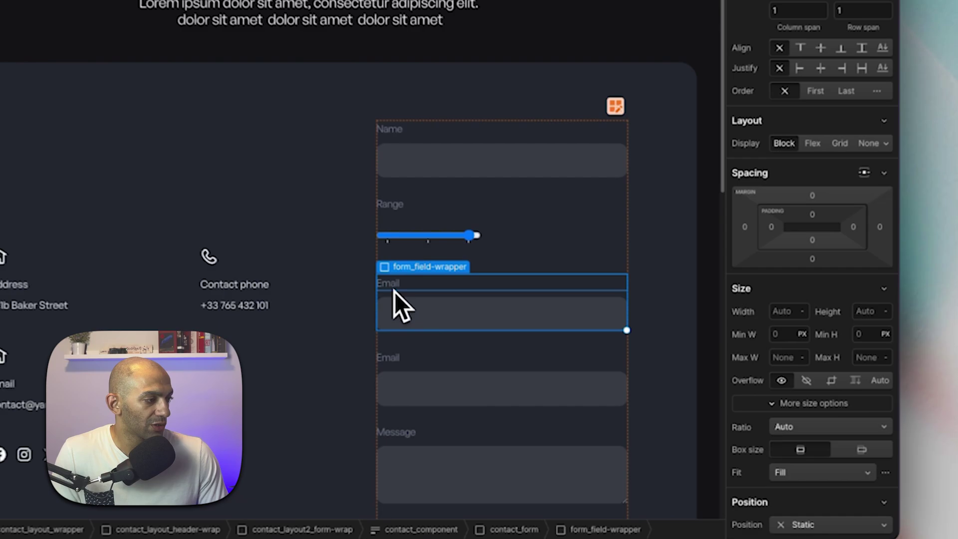
click(547, 362)
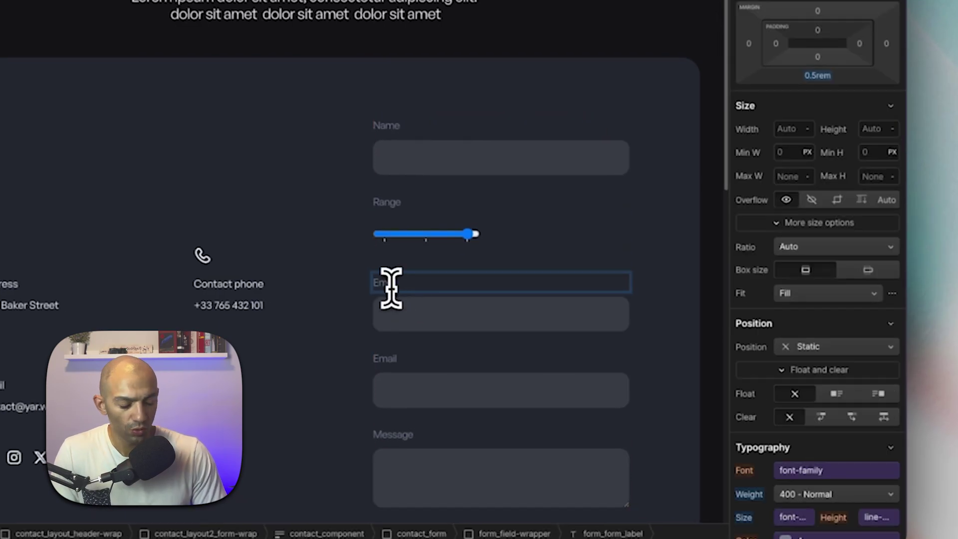
double_click(391, 285)
text(URL)
Check the copied input's type options, leaving it set to Email.
click(400, 317)
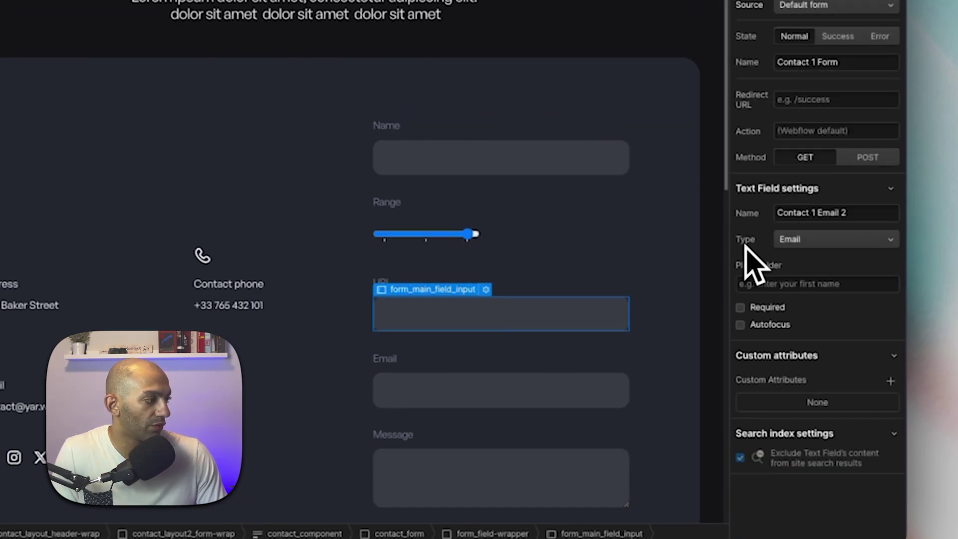
click(801, 241)
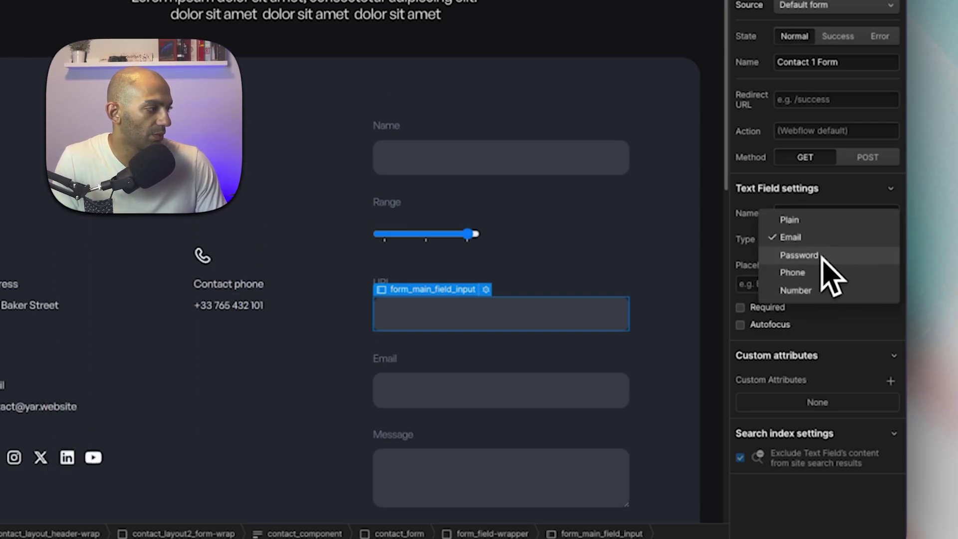
key(Escape)
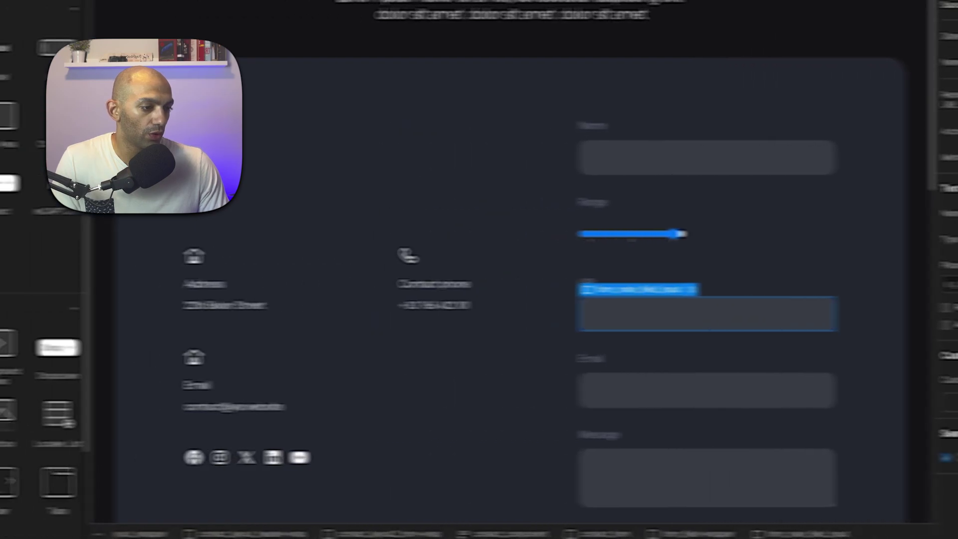
Add a Custom Element below the URL input with class form_main_field_input.
click(95, 417)
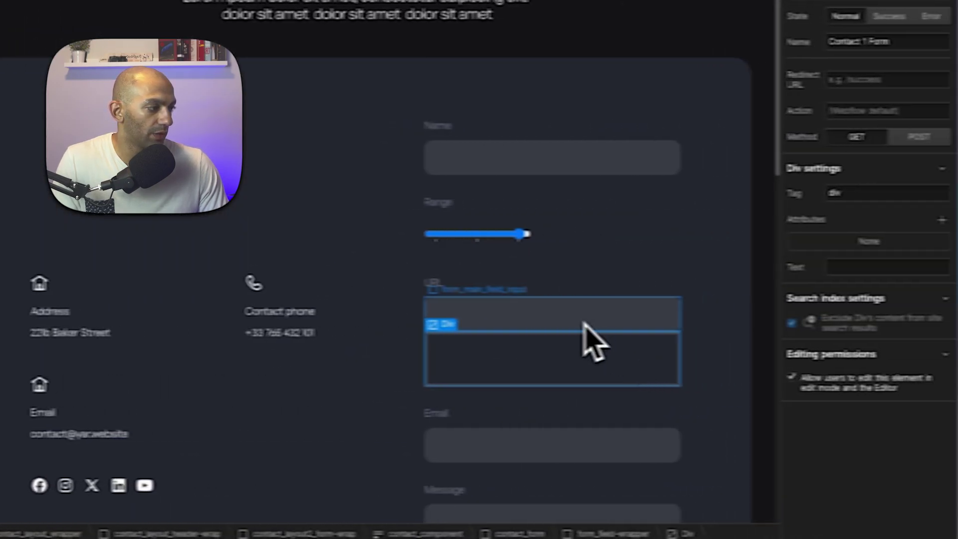
click(893, 314)
click(471, 359)
click(782, 1)
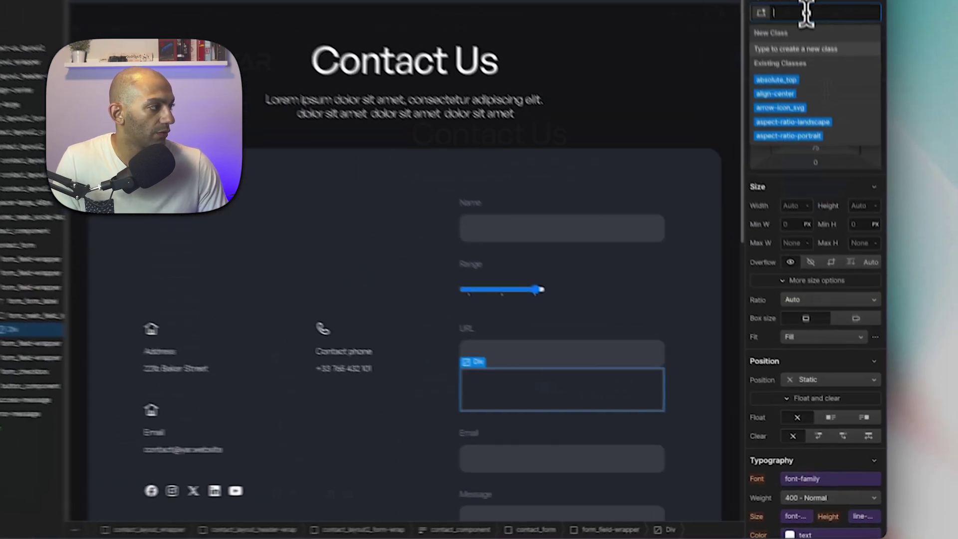
text(form_main_field_input)
key(Return)
Delete the original URL input and set the custom element's tag to input.
click(693, 387)
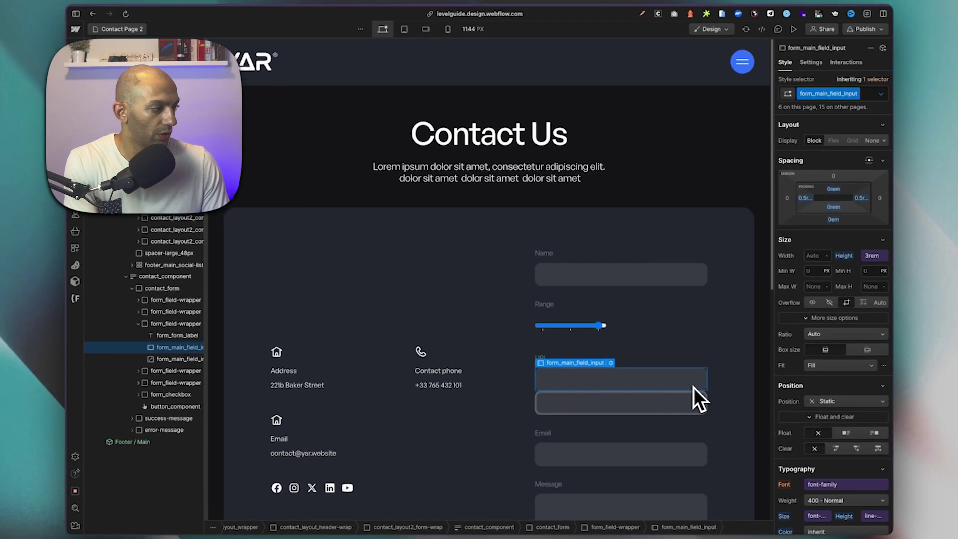
key(Delete)
click(813, 61)
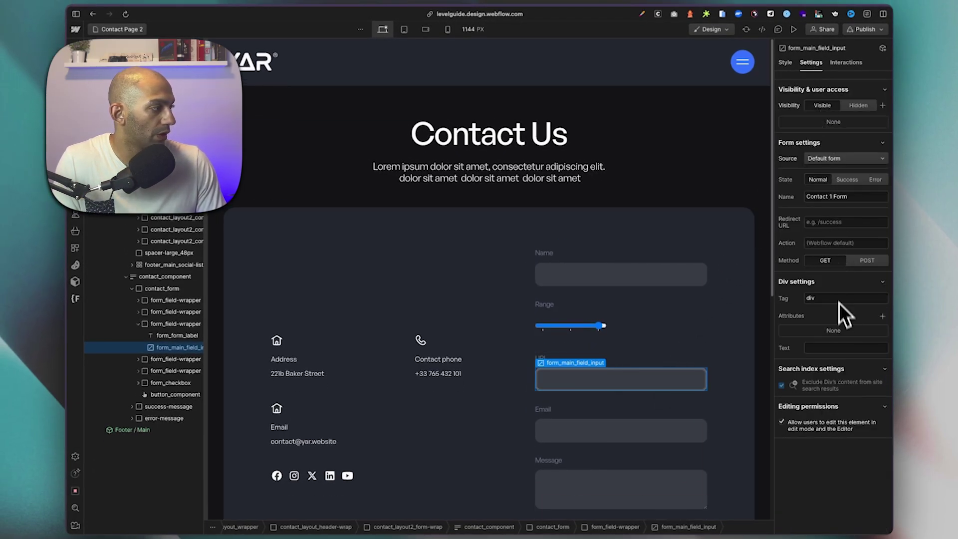
double_click(845, 289)
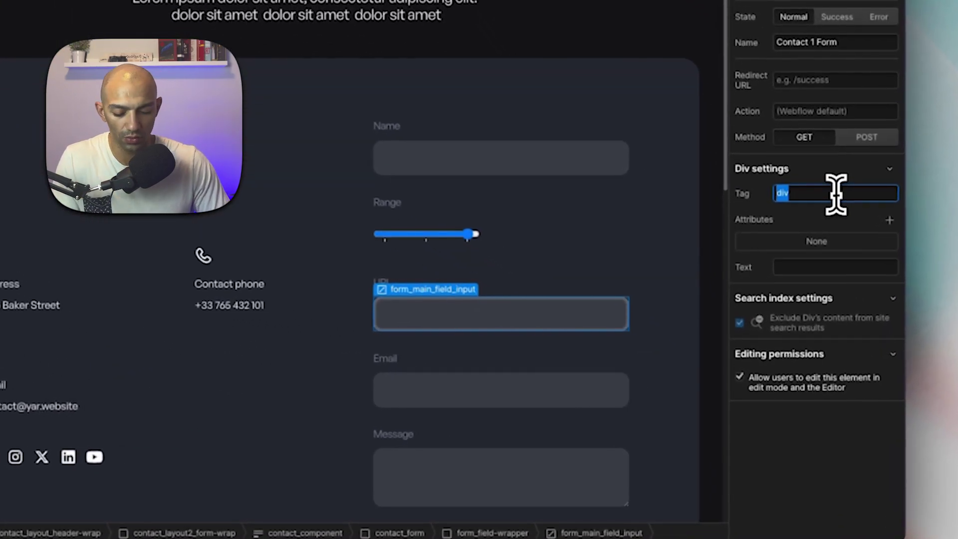
text(input)
key(Return)
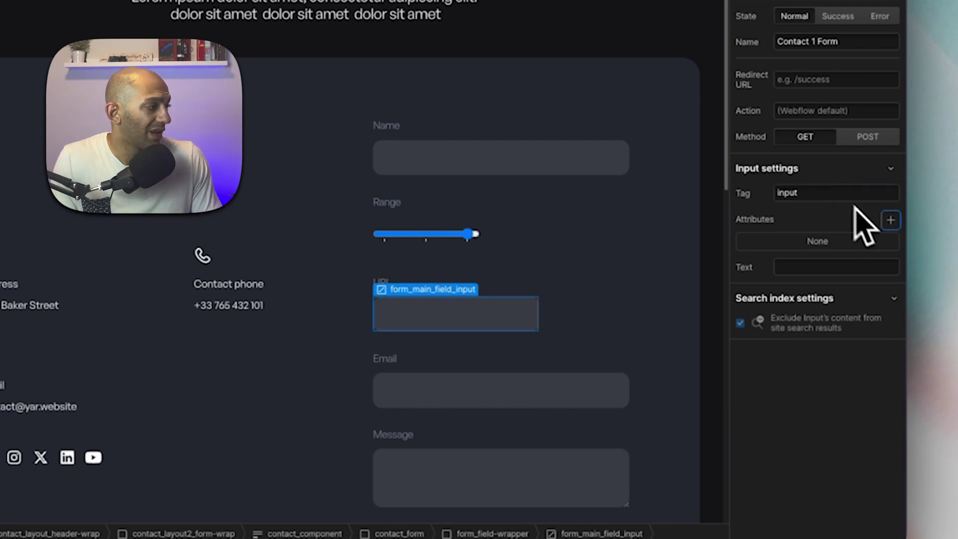
Give the new input a custom attribute type = url.
click(891, 220)
text(type)
key(Tab)
text(url)
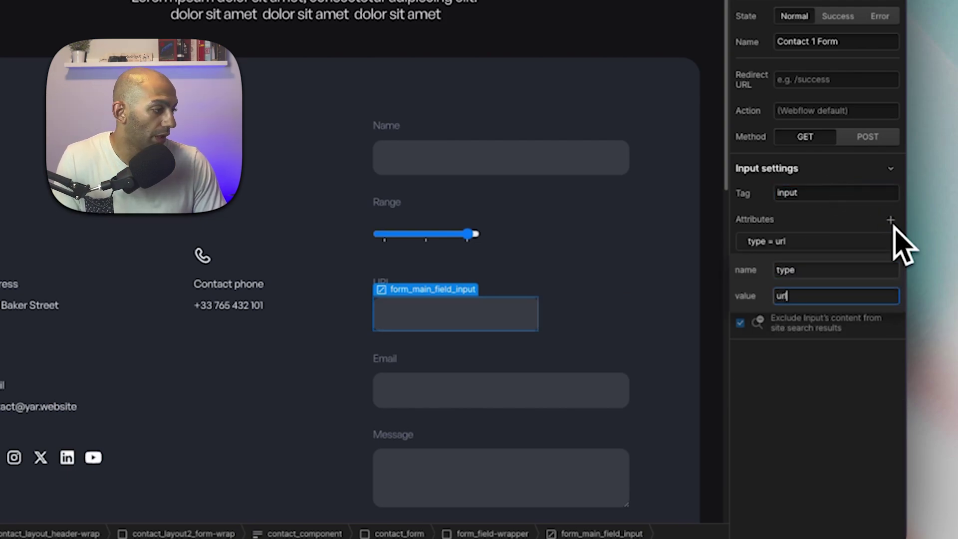
key(Return)
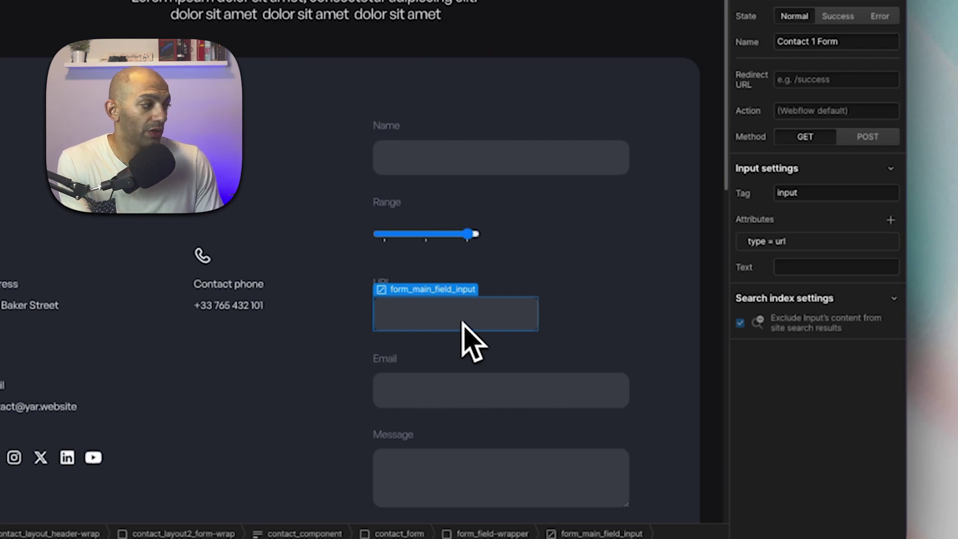
click(567, 349)
click(503, 329)
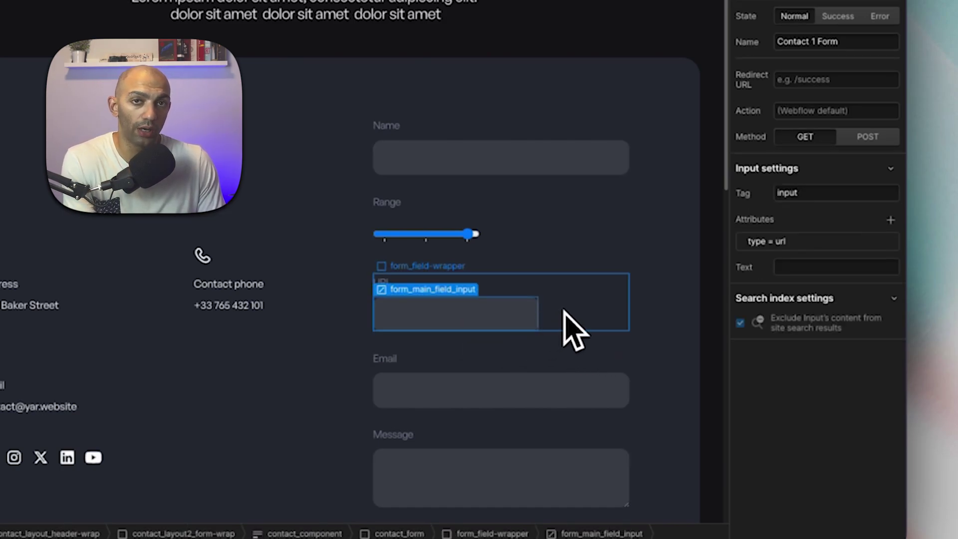
click(183, 534)
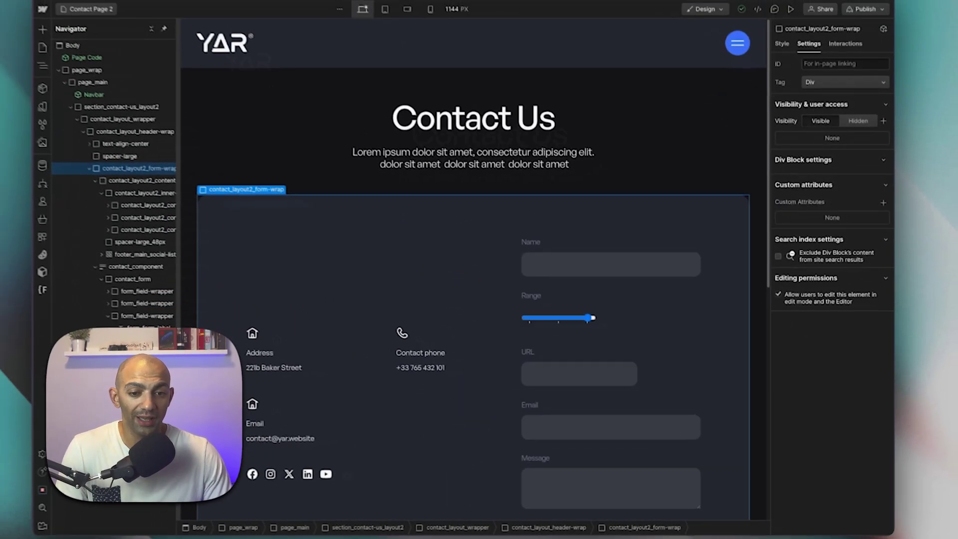
Duplicate the URL field, relabel the copy 'Date', and select its type = url value.
click(630, 368)
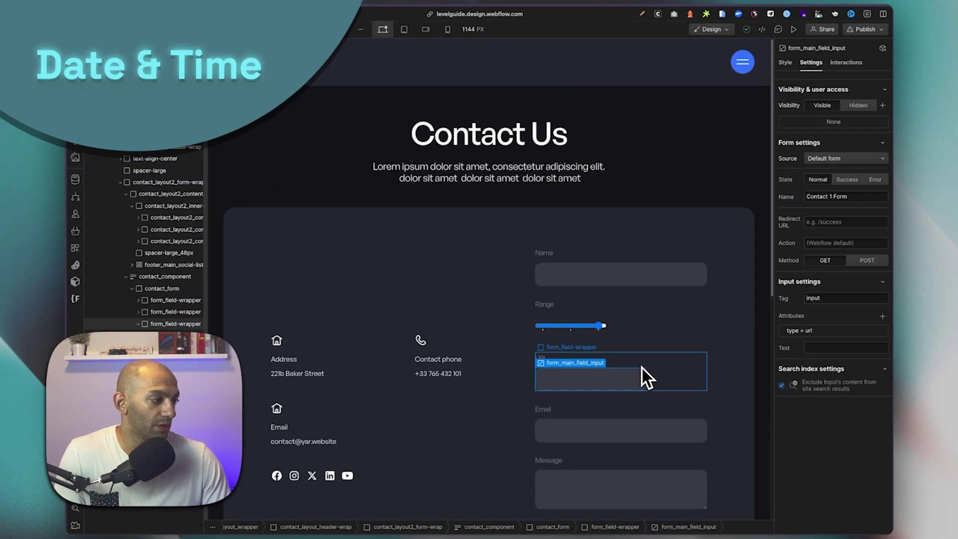
click(651, 375)
key(super+d)
click(611, 432)
click(546, 410)
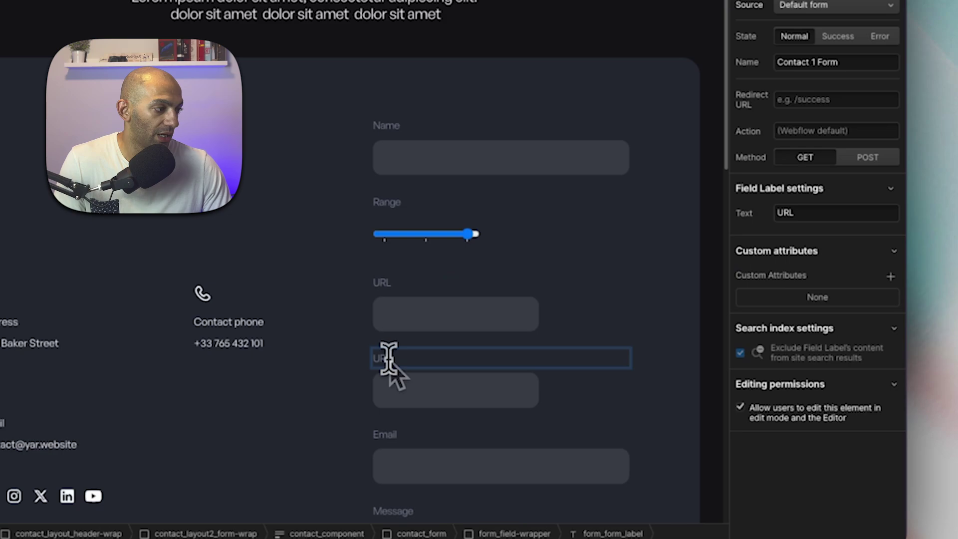
double_click(389, 359)
text(Date)
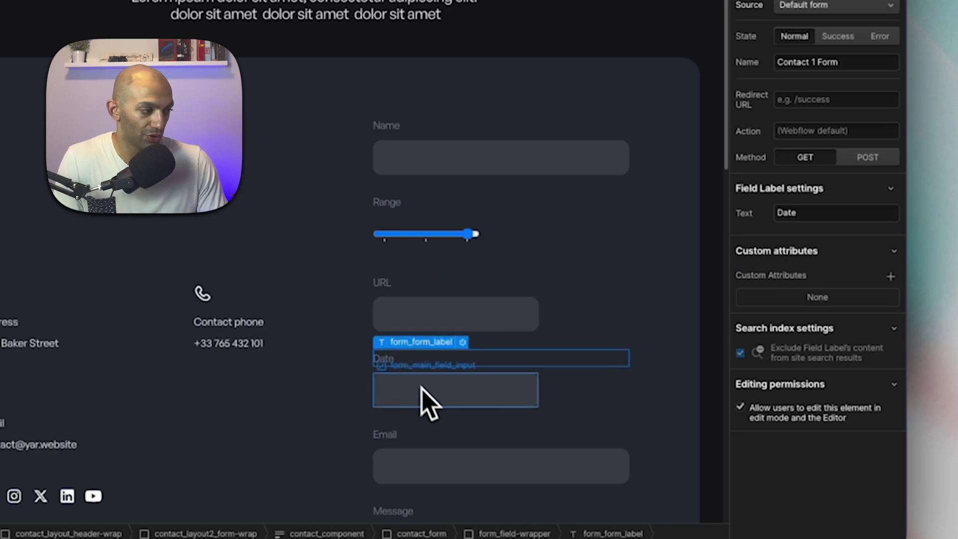
click(422, 389)
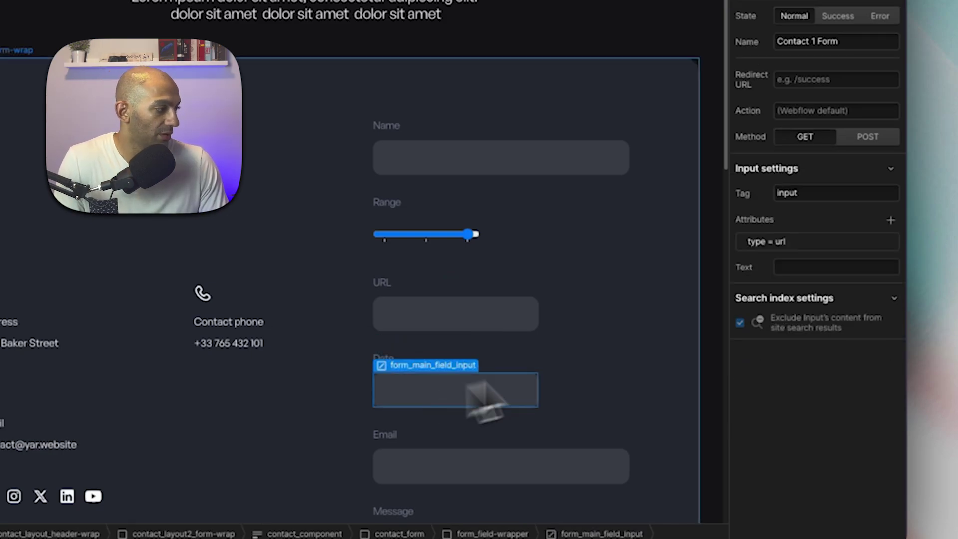
click(852, 242)
double_click(816, 297)
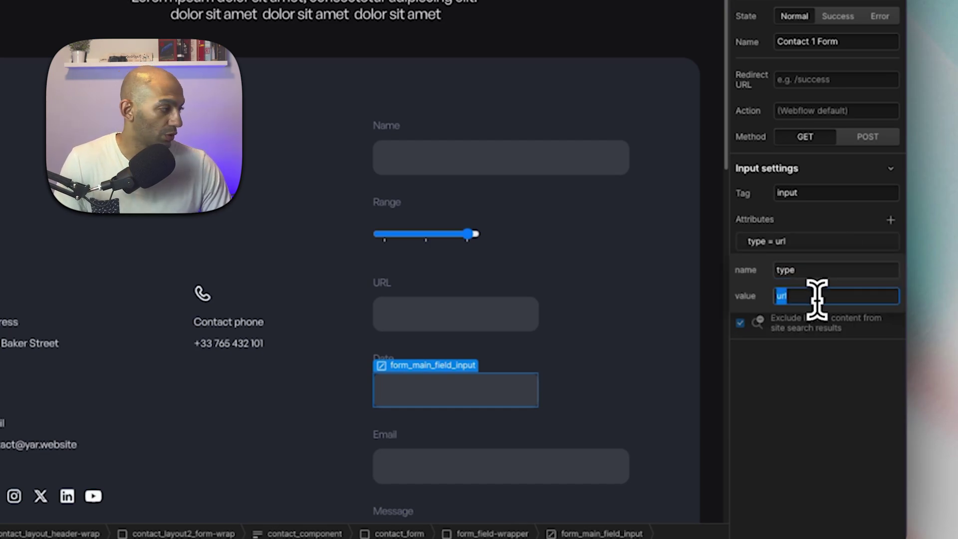
Change the Date input's type attribute value to date.
text(date)
click(613, 466)
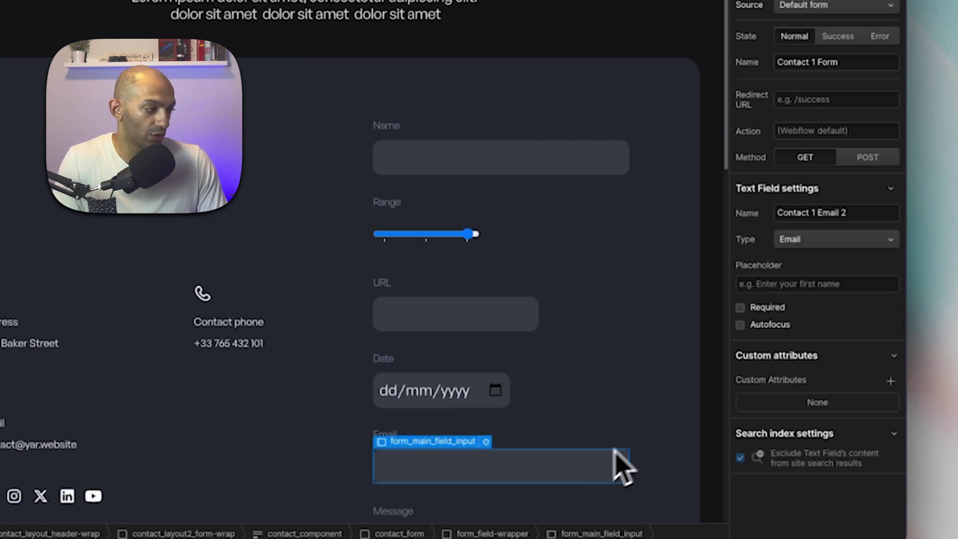
click(477, 405)
Preview the form and test the Date field's calendar picker.
key(super+shift+p)
scroll(564, 224, down, 4)
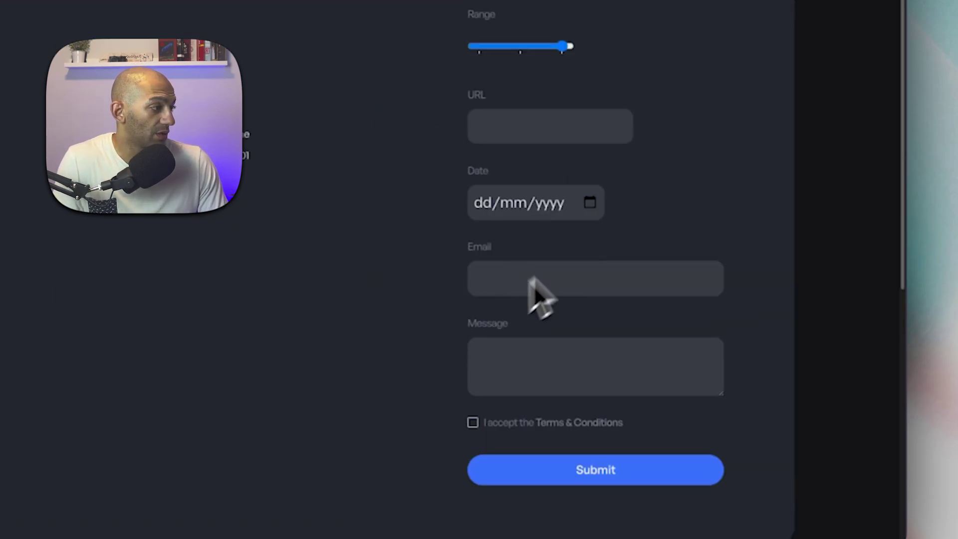
click(589, 203)
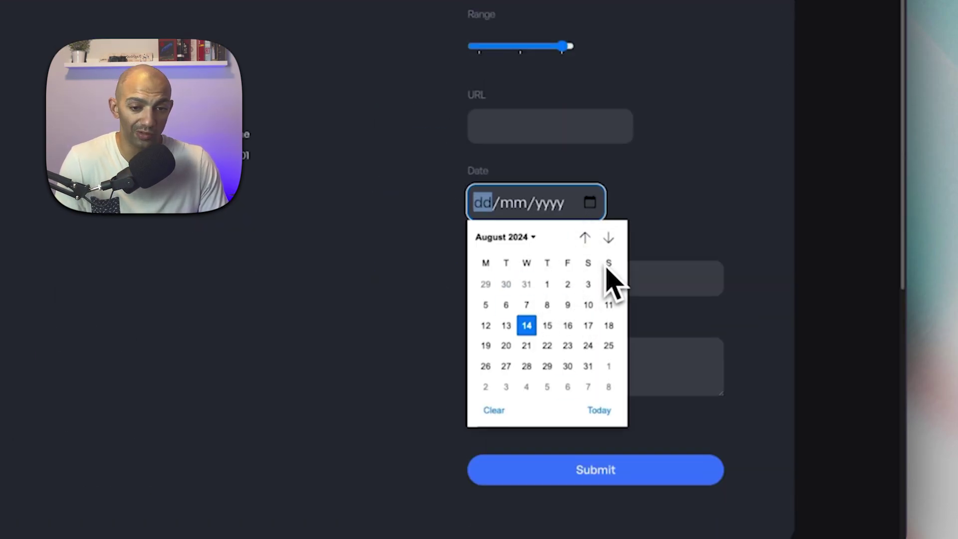
click(803, 210)
click(590, 202)
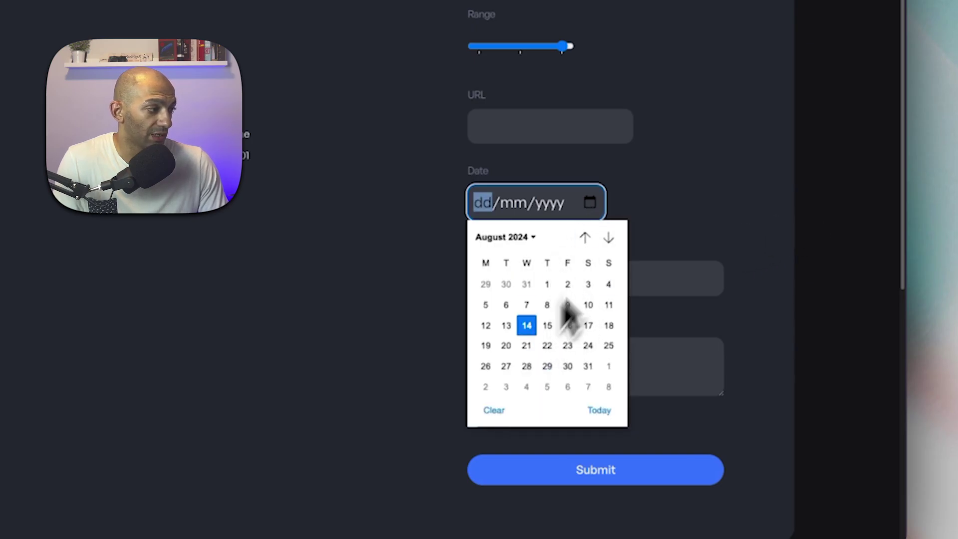
click(690, 199)
key(super+shift+p)
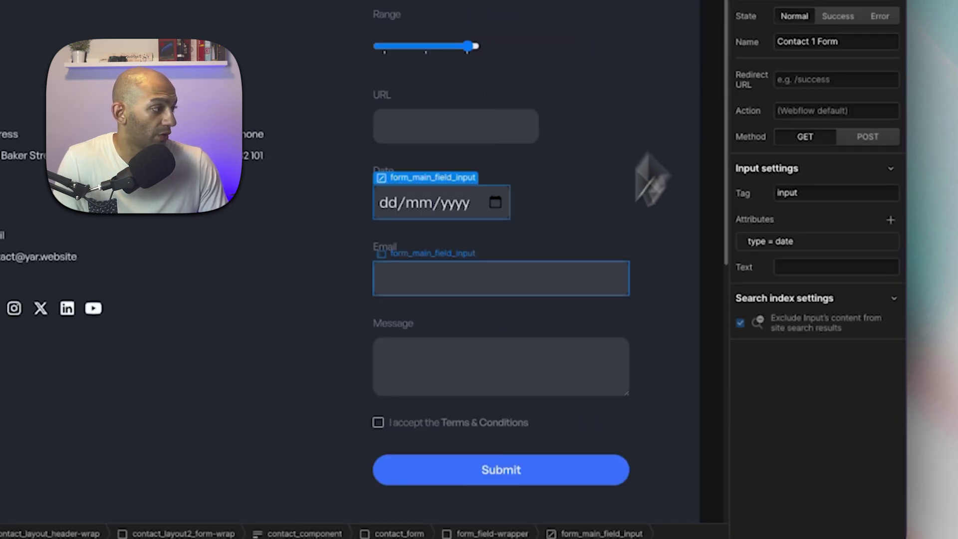
click(616, 209)
click(509, 214)
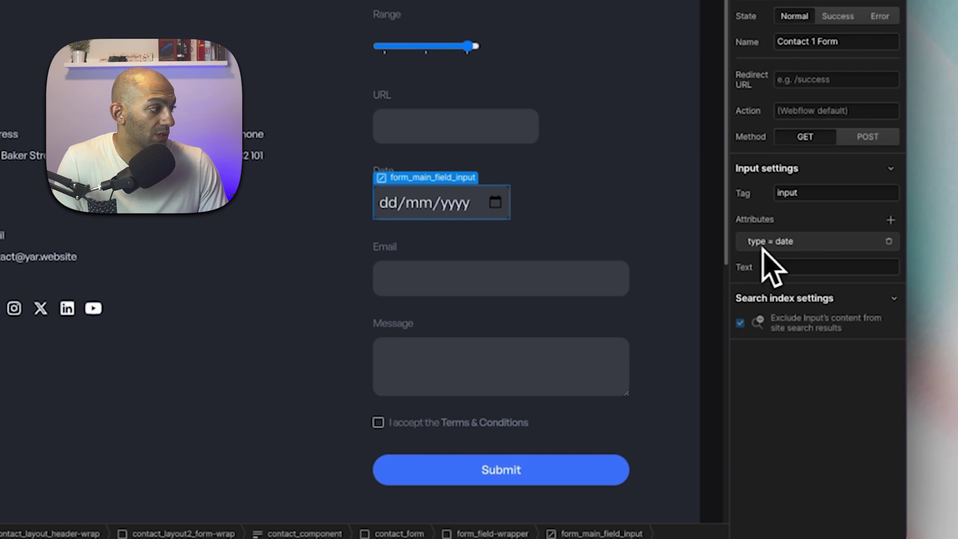
Set the Date input's type to time and test the hour/minute picker in preview.
click(790, 245)
double_click(792, 295)
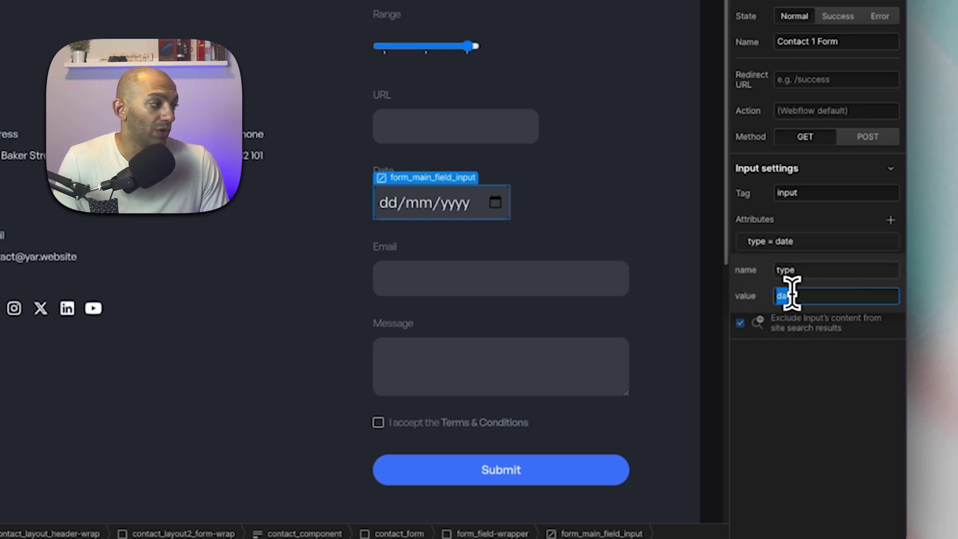
text(time)
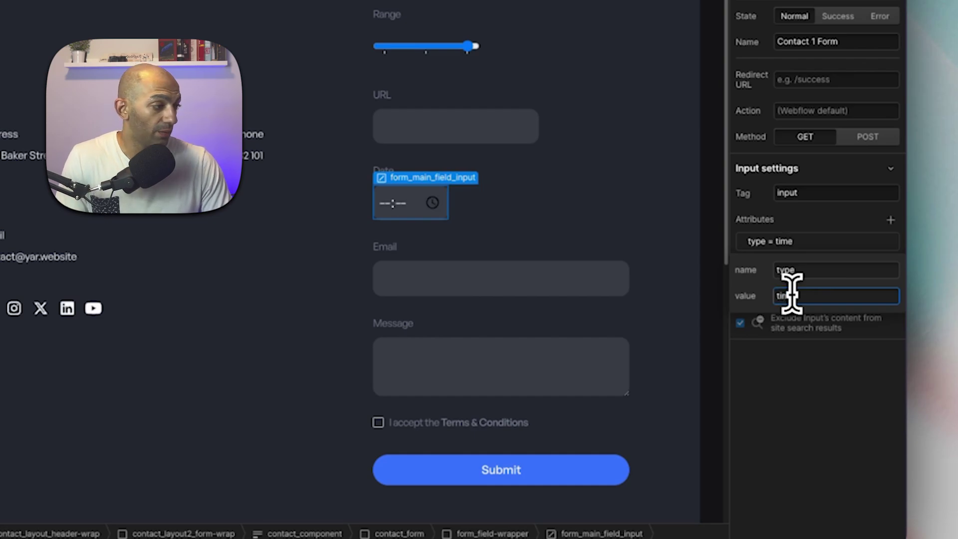
click(795, 395)
key(super+shift+p)
click(486, 203)
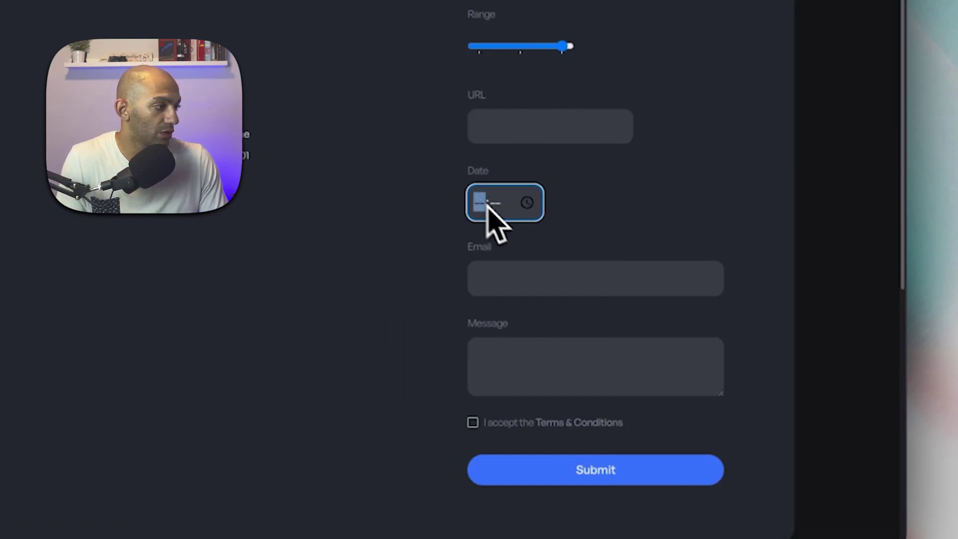
click(527, 202)
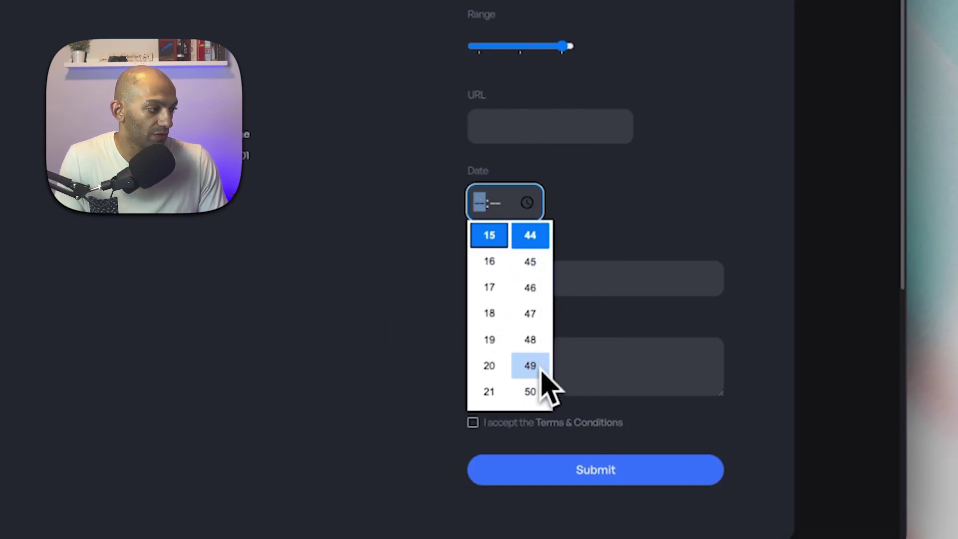
scroll(528, 342, down, 3)
scroll(504, 304, up, 2)
click(679, 167)
key(super+shift+p)
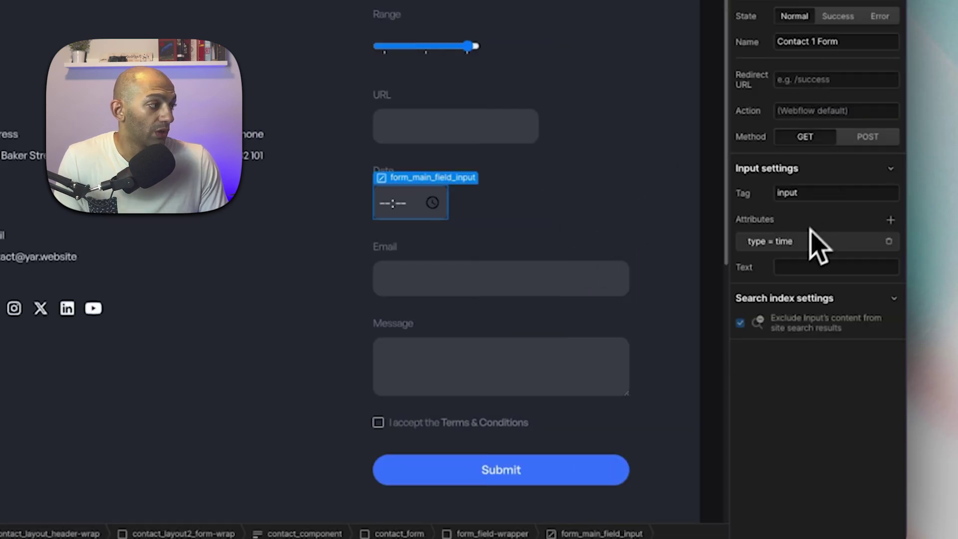
Change the type to datetime-local and preview the combined date and time picker.
click(813, 243)
double_click(782, 297)
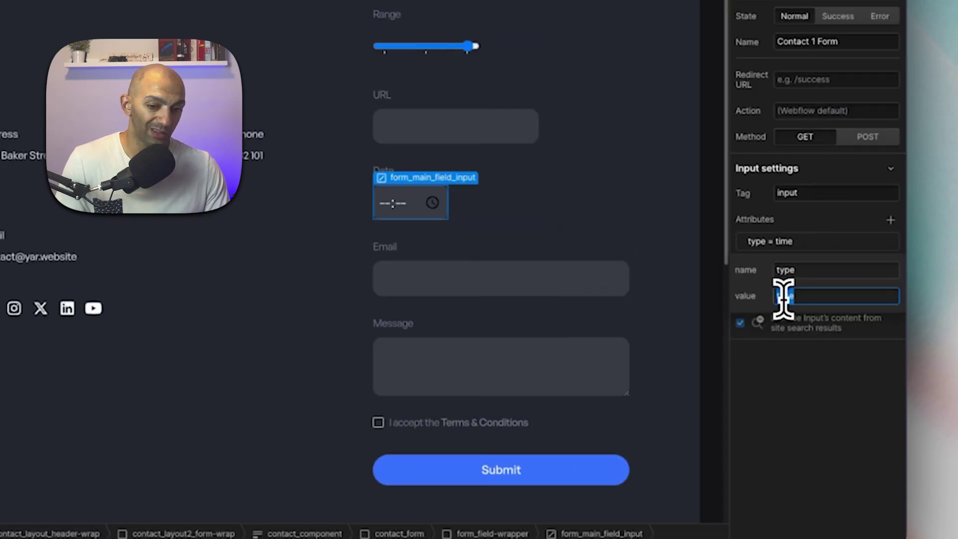
text(dat)
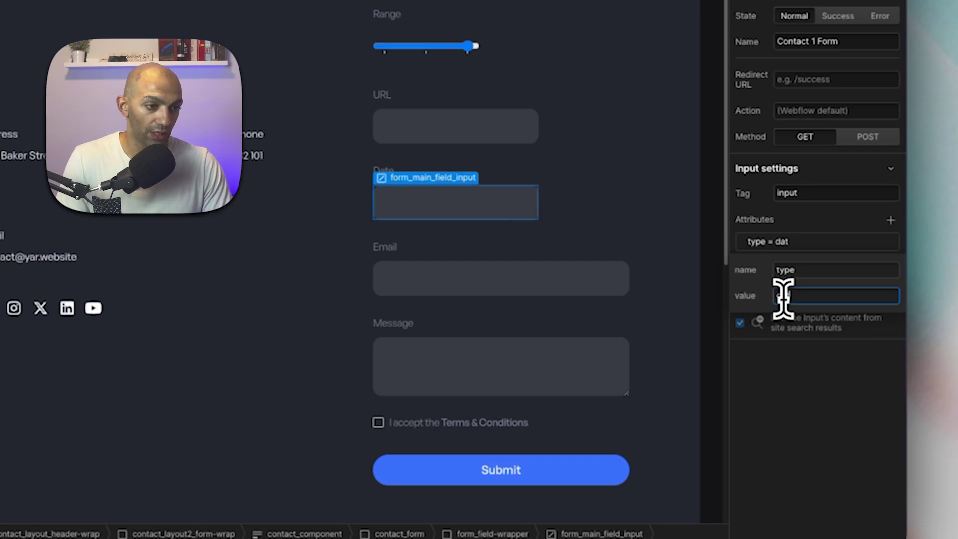
text(etime-local)
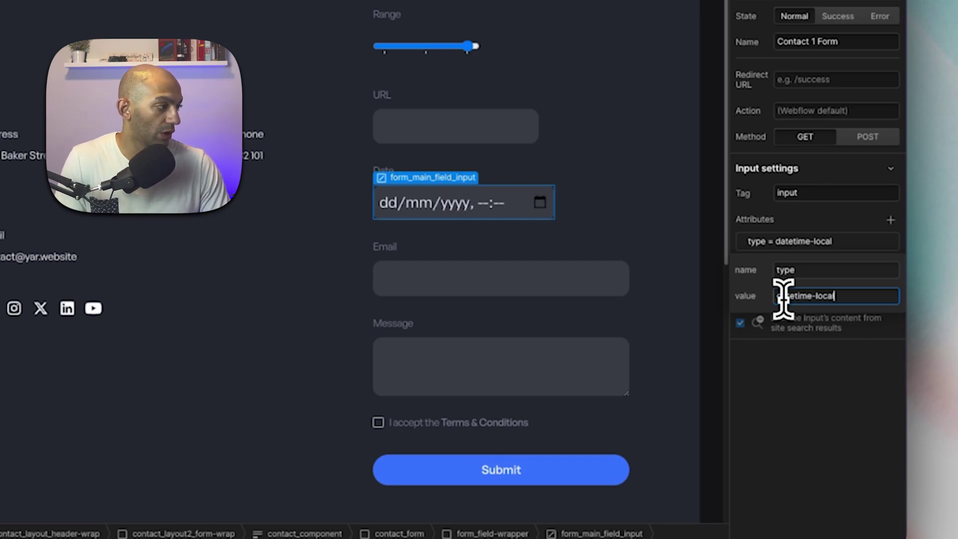
key(Return)
key(super+shift+p)
click(579, 215)
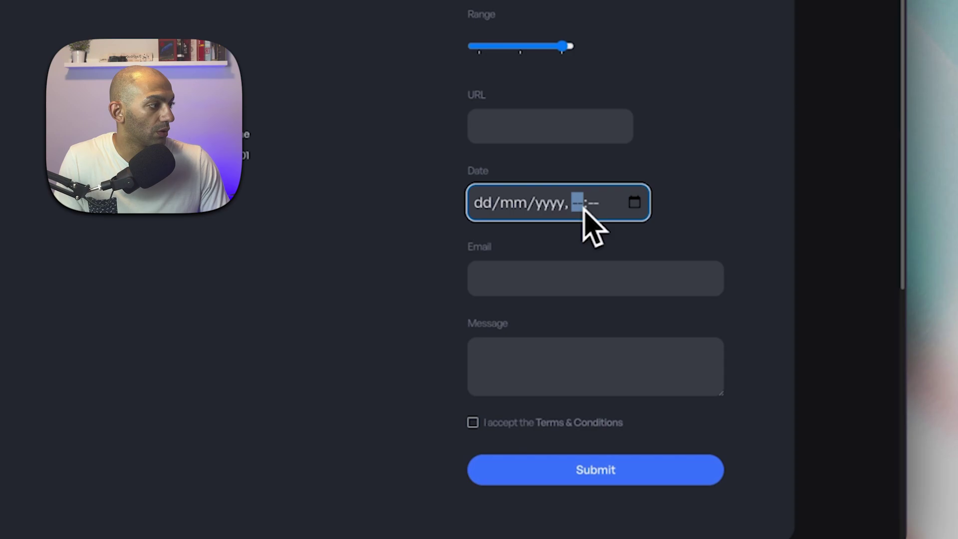
click(634, 202)
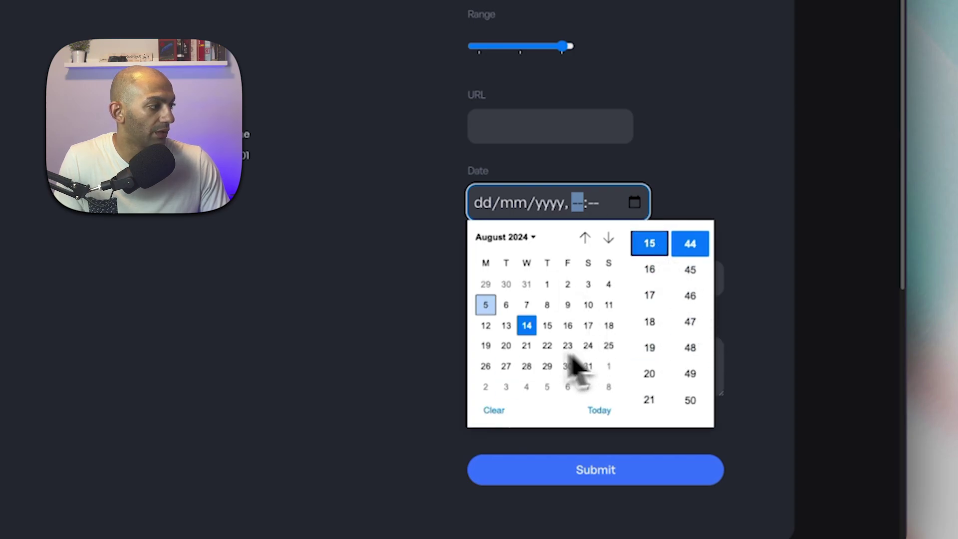
key(super+shift+p)
click(814, 248)
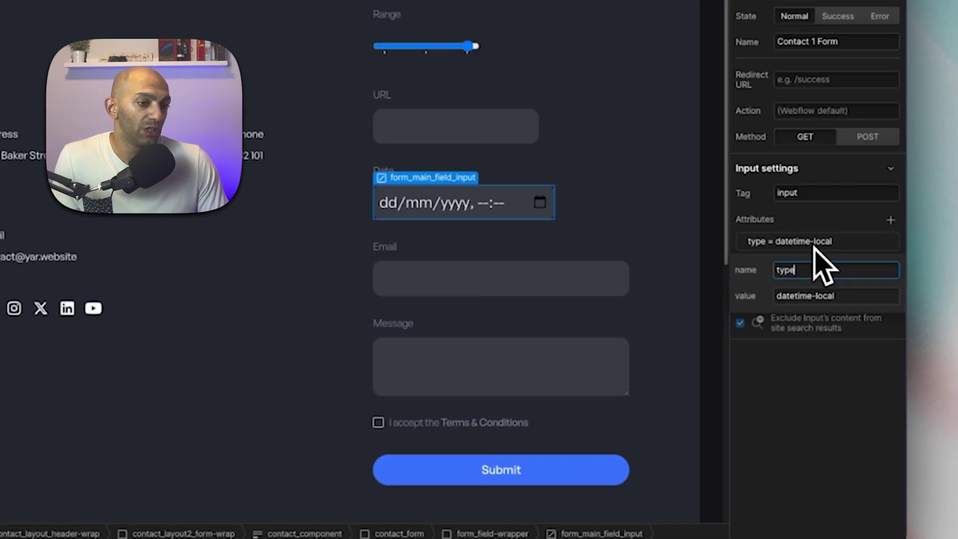
Set the Date input's type to month and test the month picker in preview.
triple_click(821, 295)
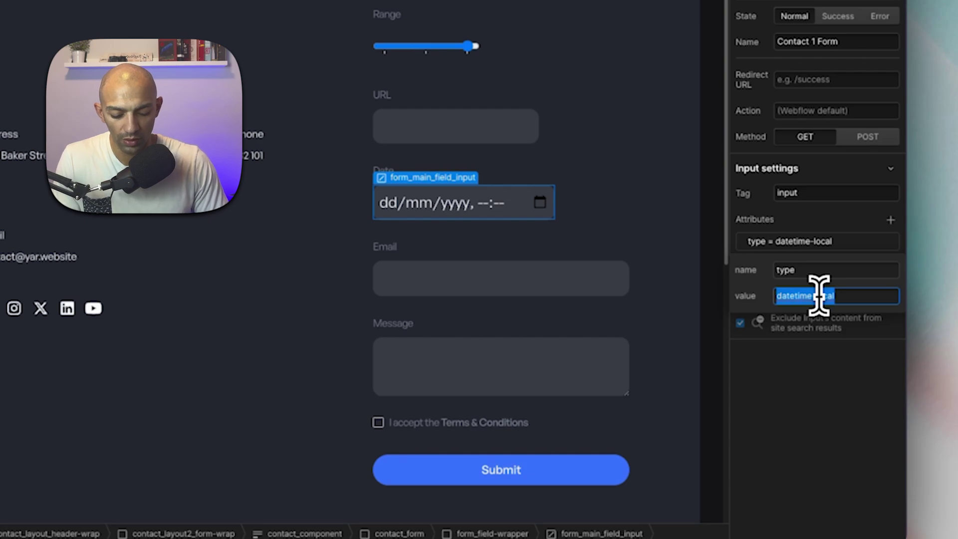
text(month)
key(Return)
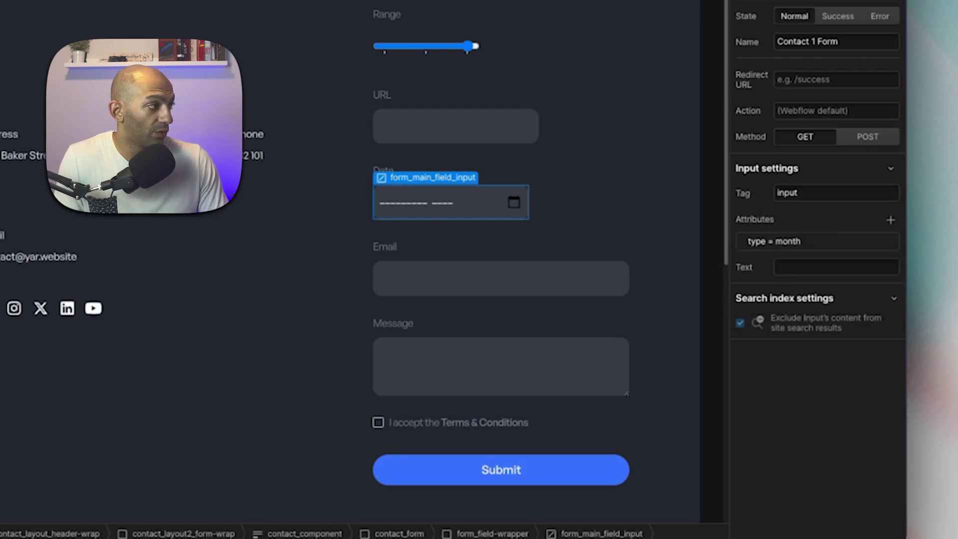
key(super+shift+p)
click(609, 211)
click(609, 208)
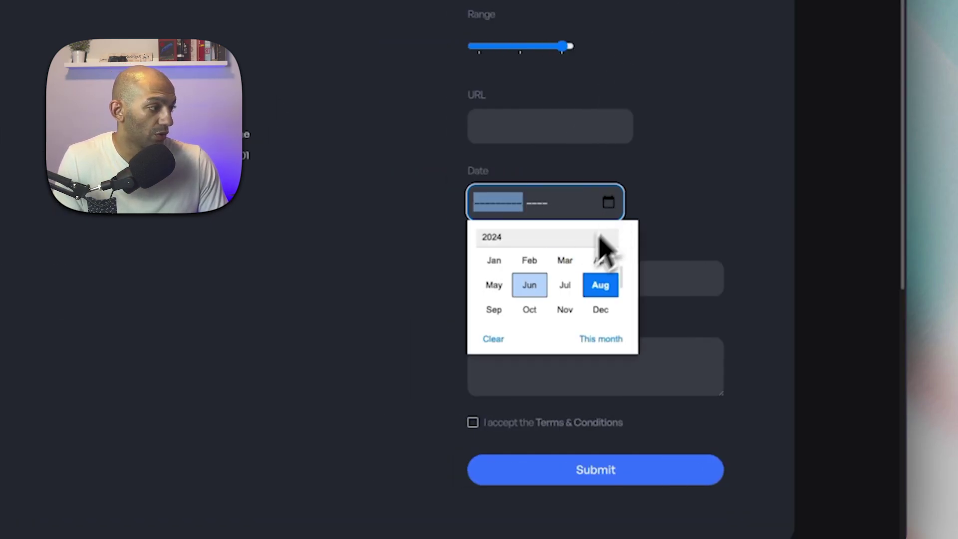
click(684, 165)
key(super+shift+p)
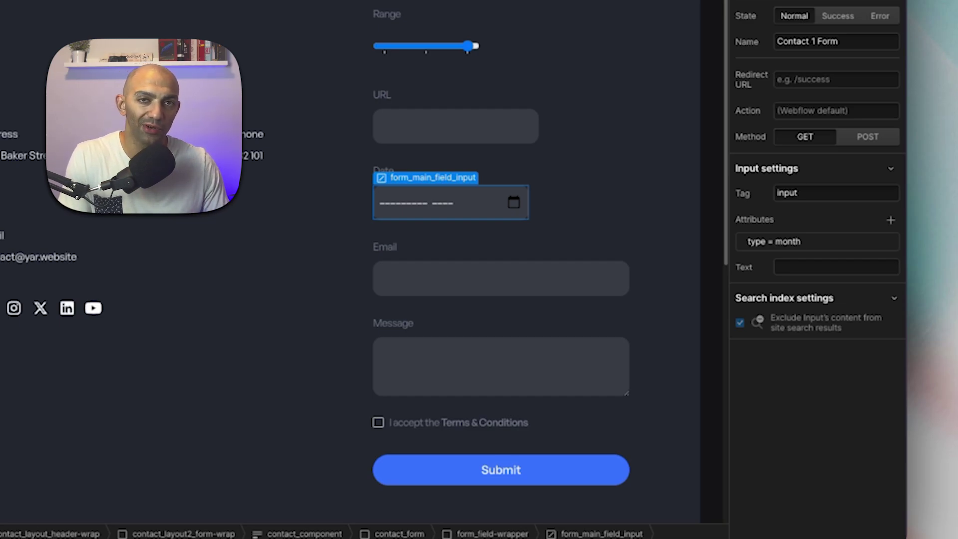
Change the type to week and preview the week picker.
click(810, 245)
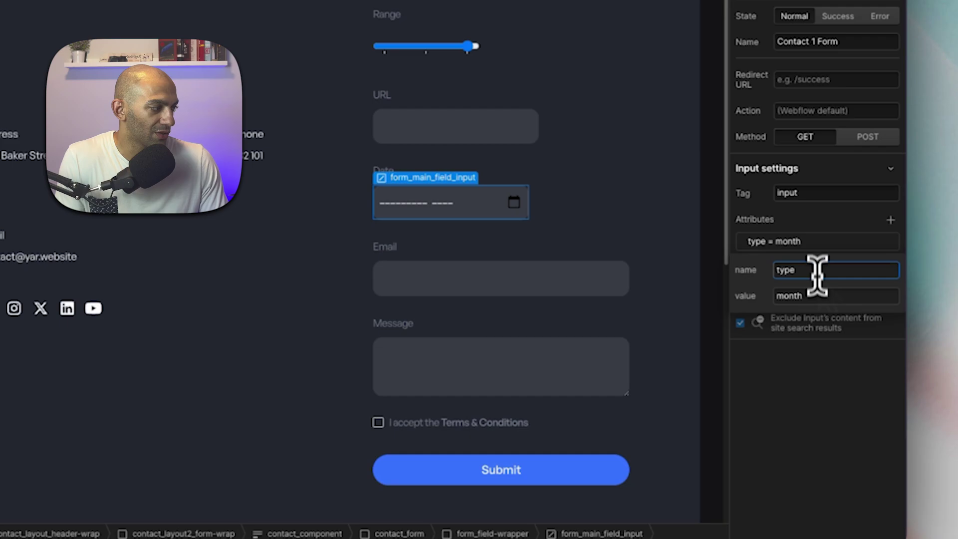
double_click(816, 295)
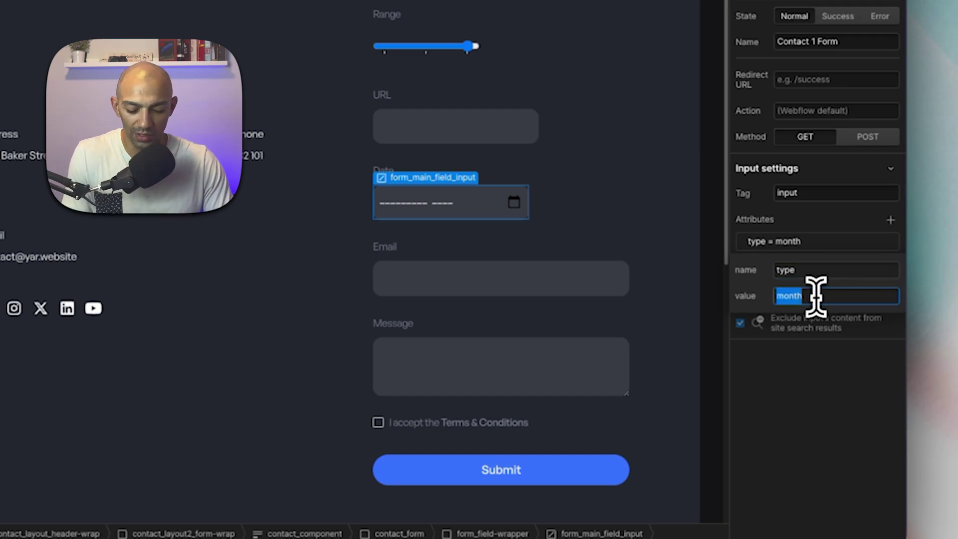
text(week)
key(Return)
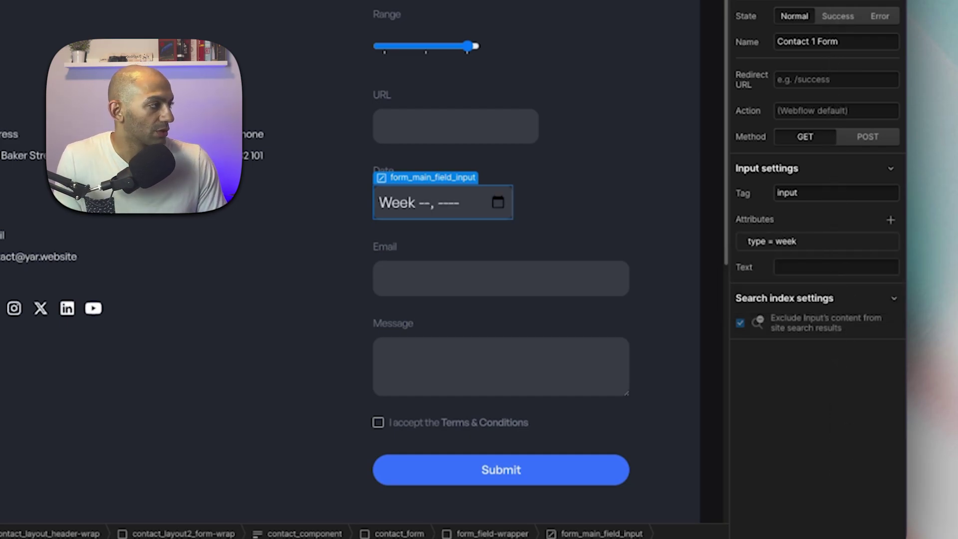
key(super+shift+p)
click(594, 205)
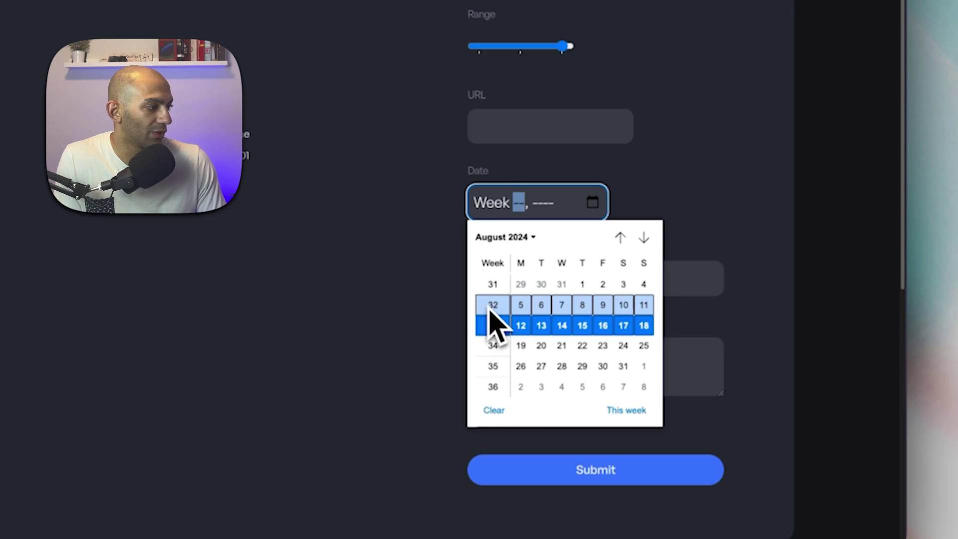
key(Escape)
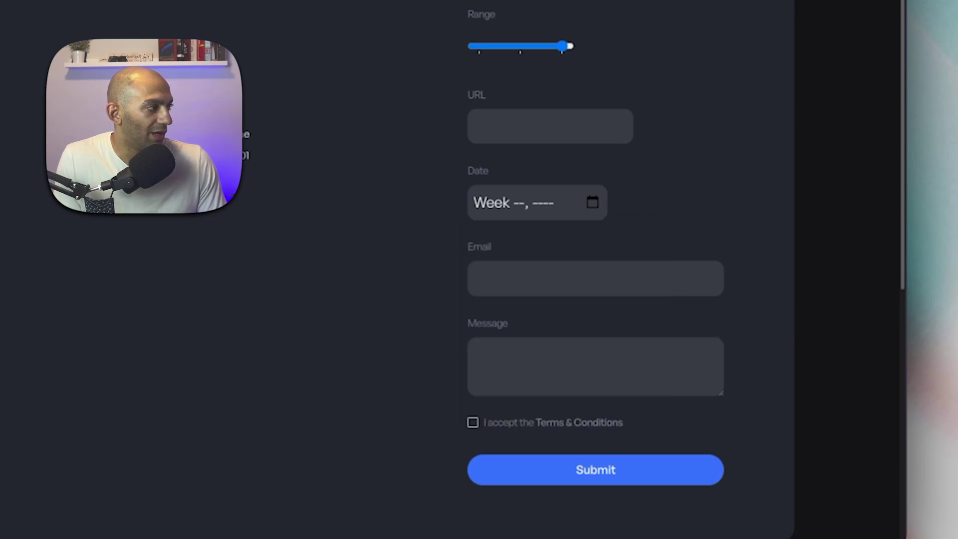
key(Escape)
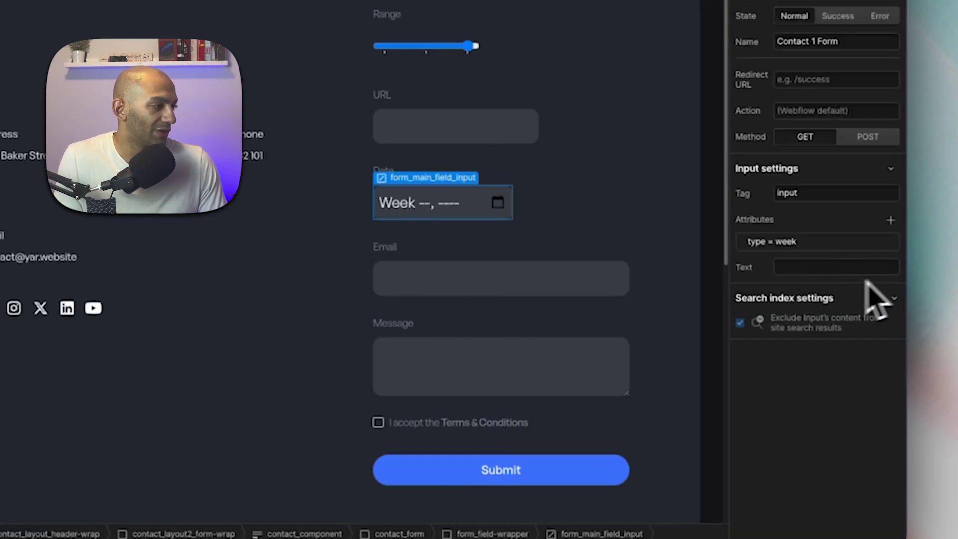
Rename the Date field's label to 'Color'.
click(577, 210)
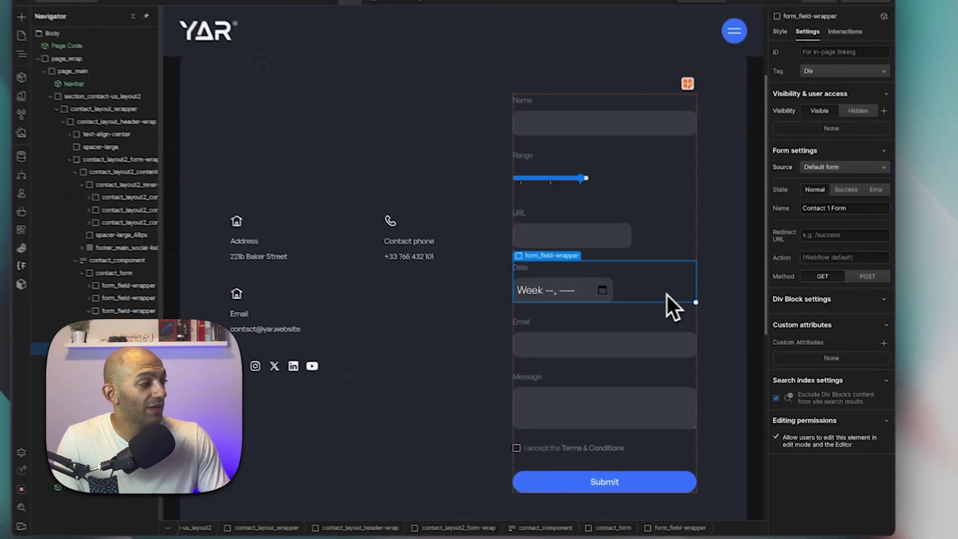
click(593, 295)
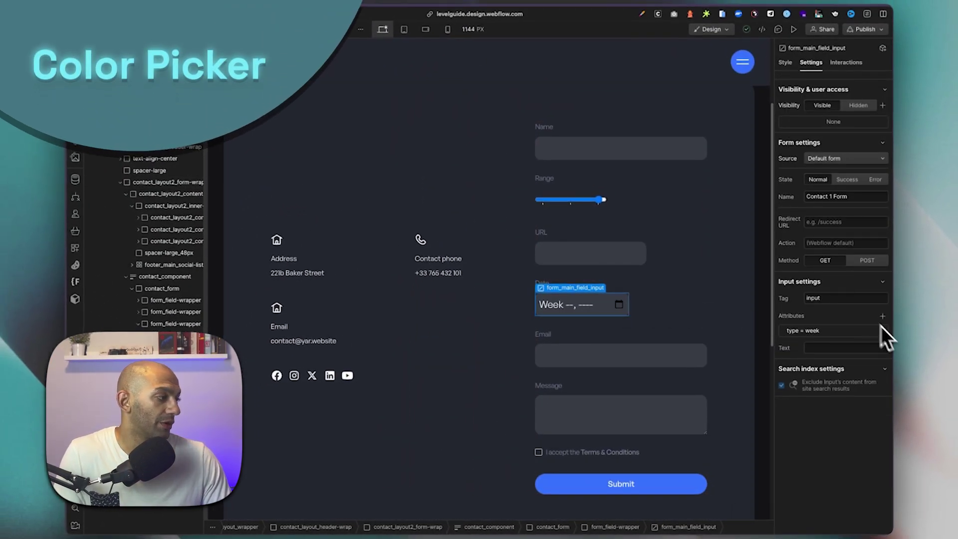
click(612, 285)
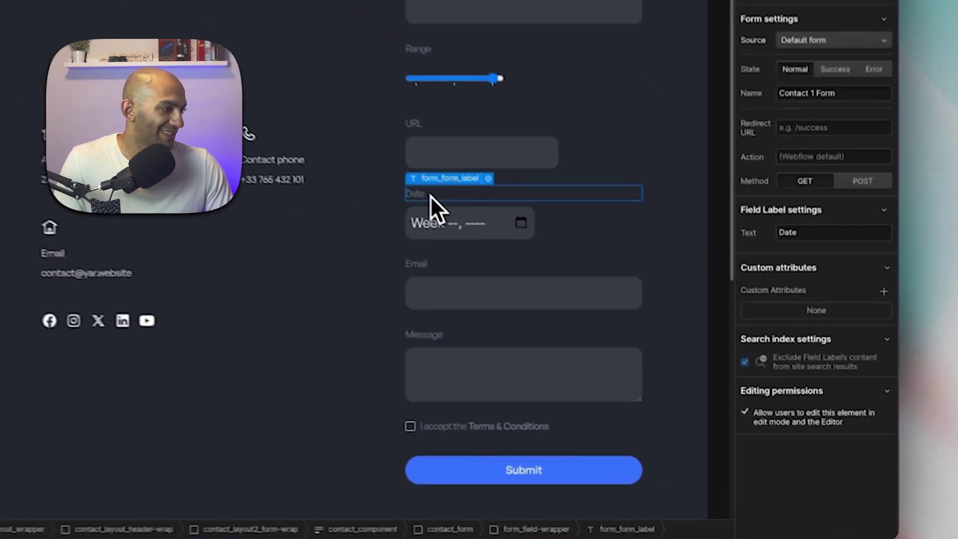
double_click(552, 284)
text(Color)
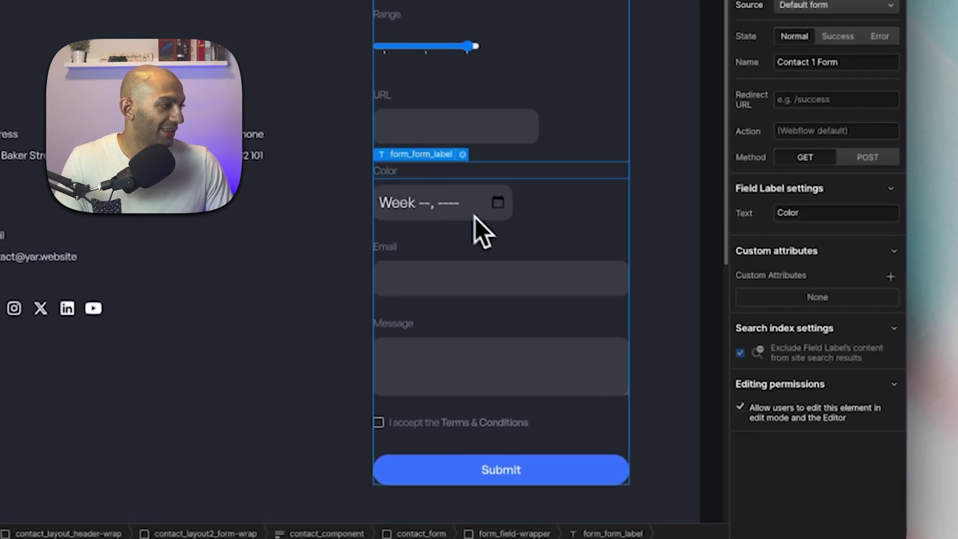
Change the input's type attribute value from week to color.
click(480, 227)
click(821, 241)
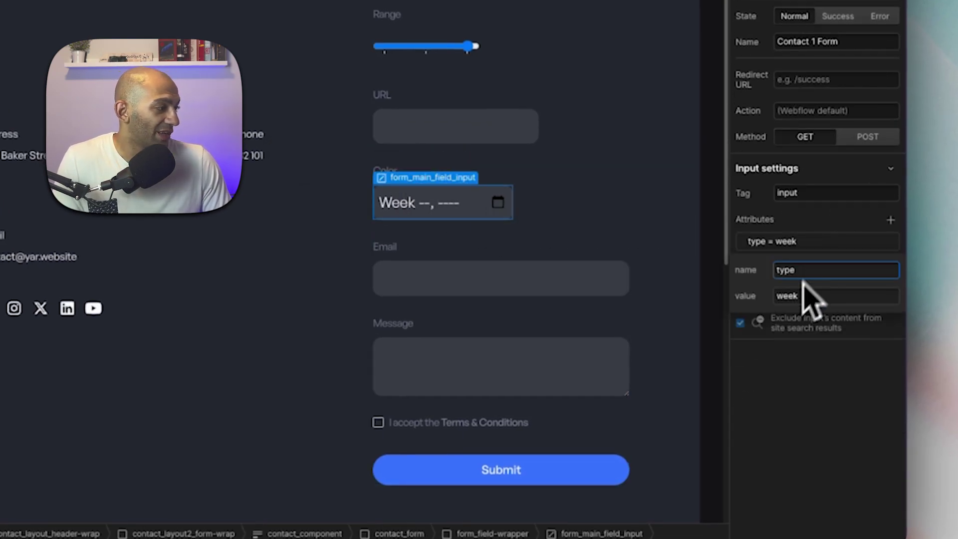
click(800, 301)
double_click(801, 298)
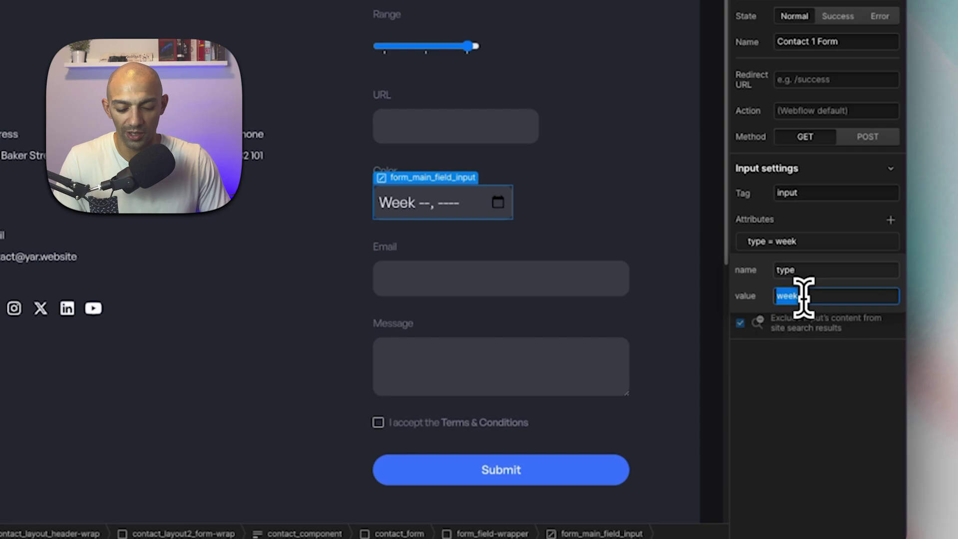
text(color)
click(609, 253)
click(391, 205)
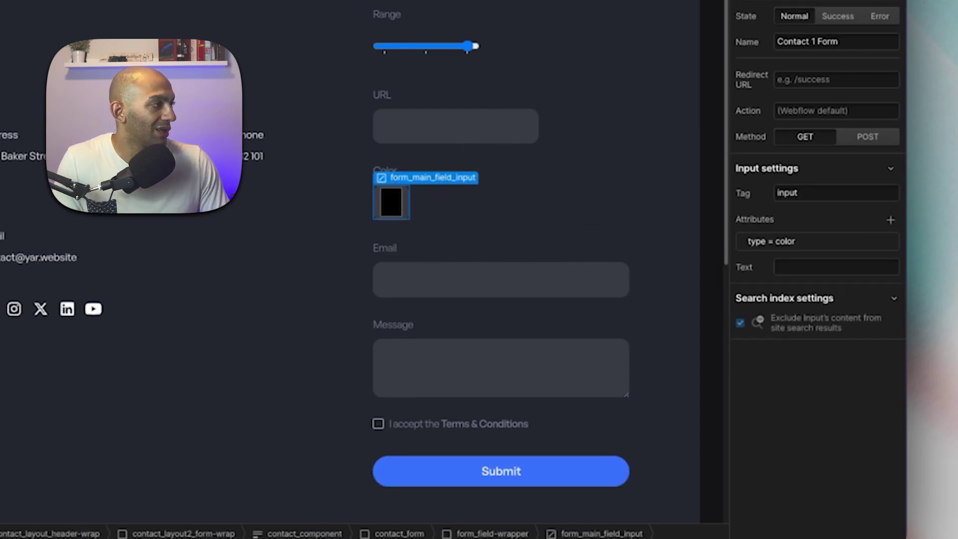
Preview the colour field and try picking several red shades.
key(super+shift+p)
click(486, 202)
drag(569, 280, 456, 336)
click(486, 202)
click(485, 202)
click(549, 249)
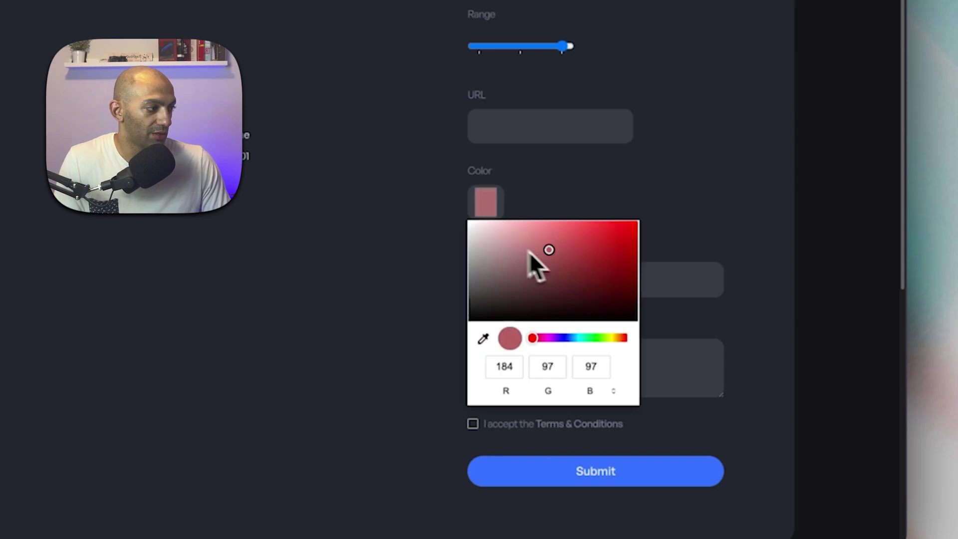
click(519, 247)
click(791, 203)
key(super+shift+p)
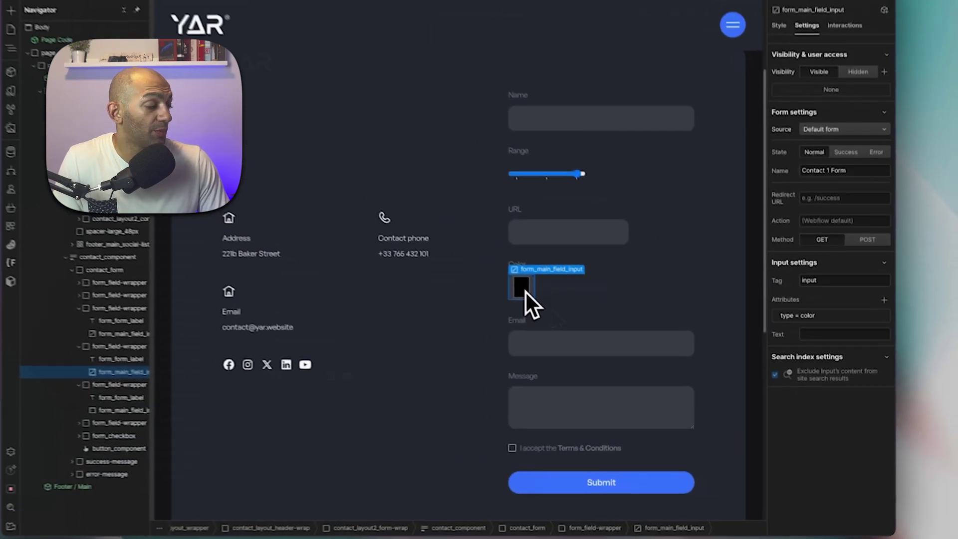
click(881, 29)
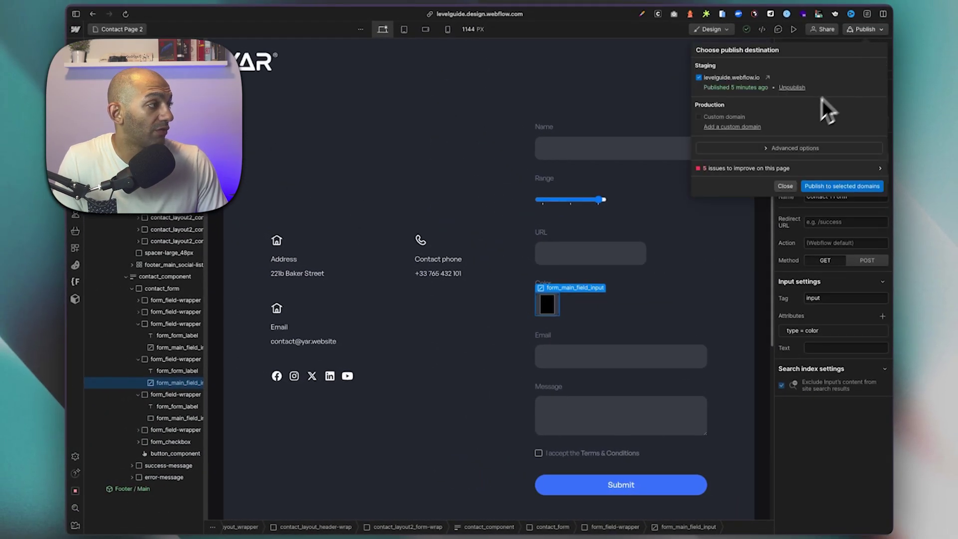
Publish the site to staging and open the live site.
click(766, 78)
key(super+s)
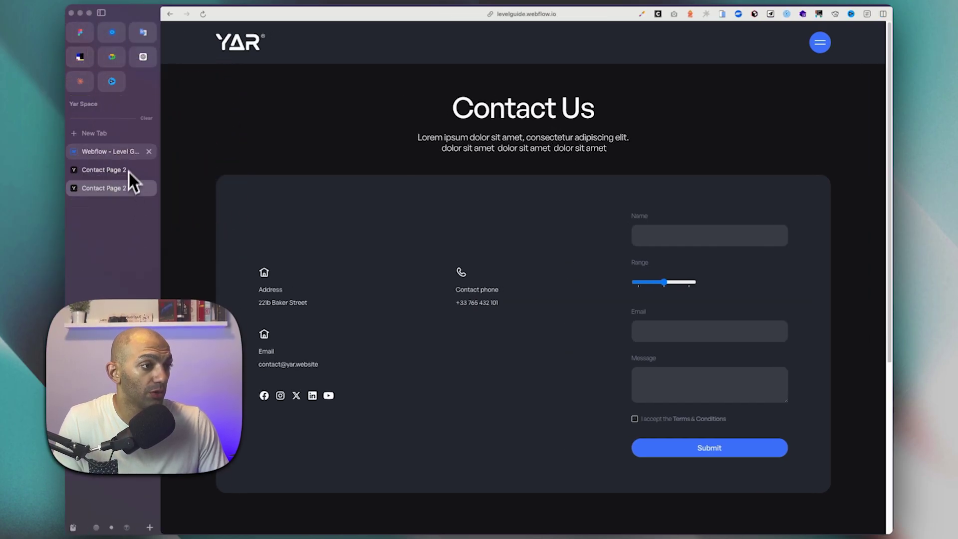
click(112, 151)
click(867, 188)
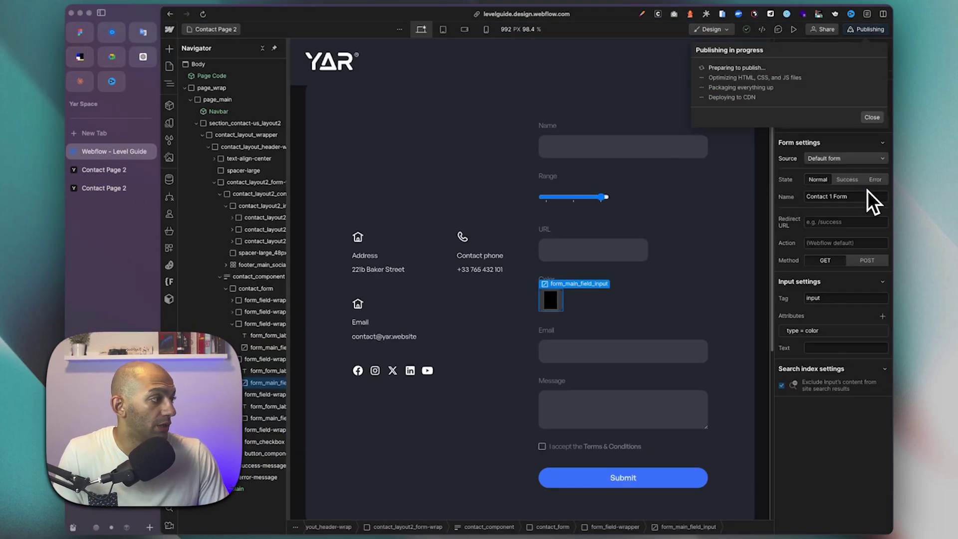
click(101, 13)
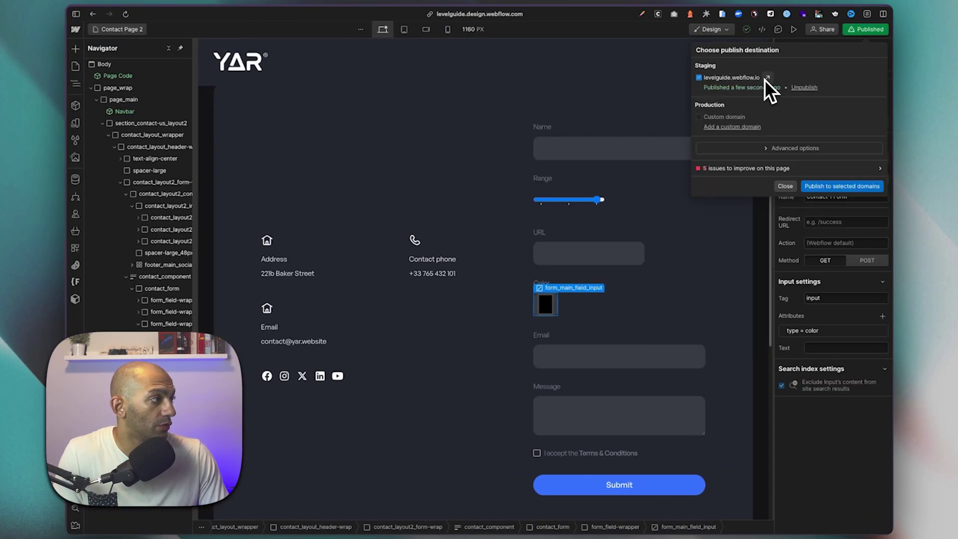
click(766, 78)
Submit a live test entry with red colour, the page URL, an email, and terms accepted.
click(596, 377)
click(687, 389)
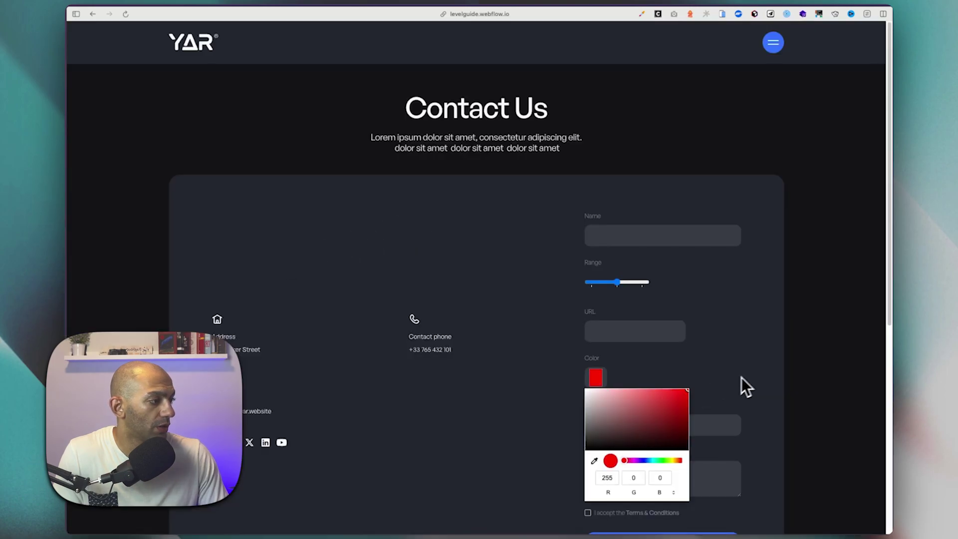
scroll(741, 378, down, 3)
click(624, 182)
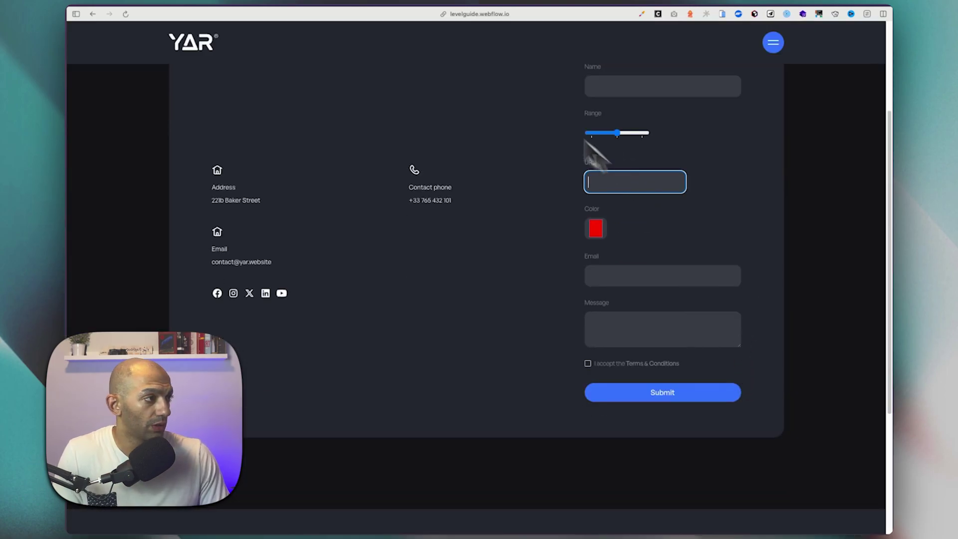
click(496, 19)
key(Escape)
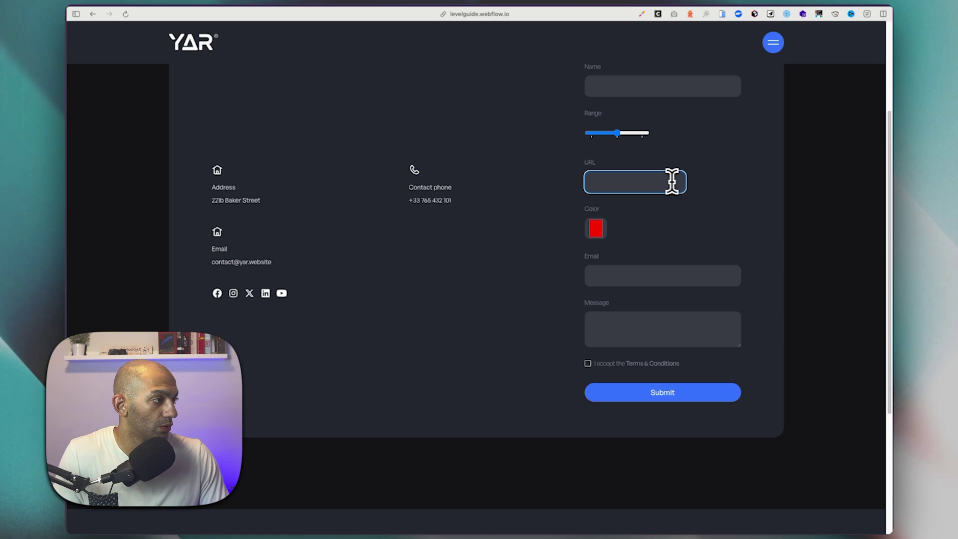
key(super+v)
scroll(728, 220, up, 2)
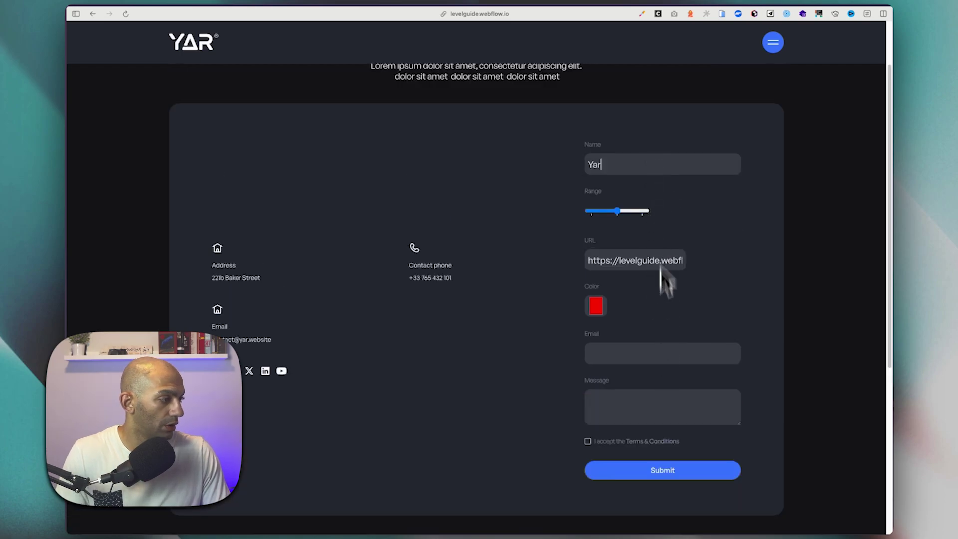
click(639, 355)
click(648, 377)
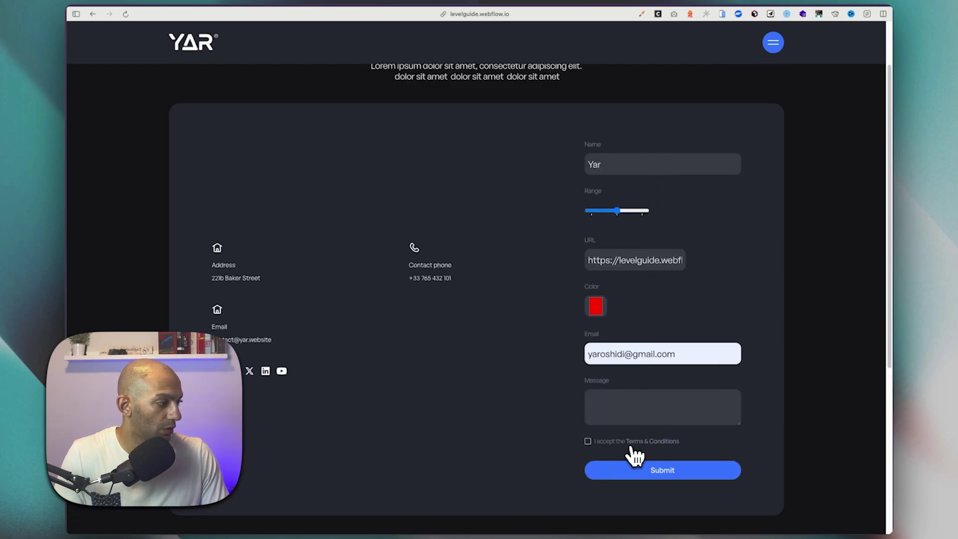
click(597, 441)
click(629, 474)
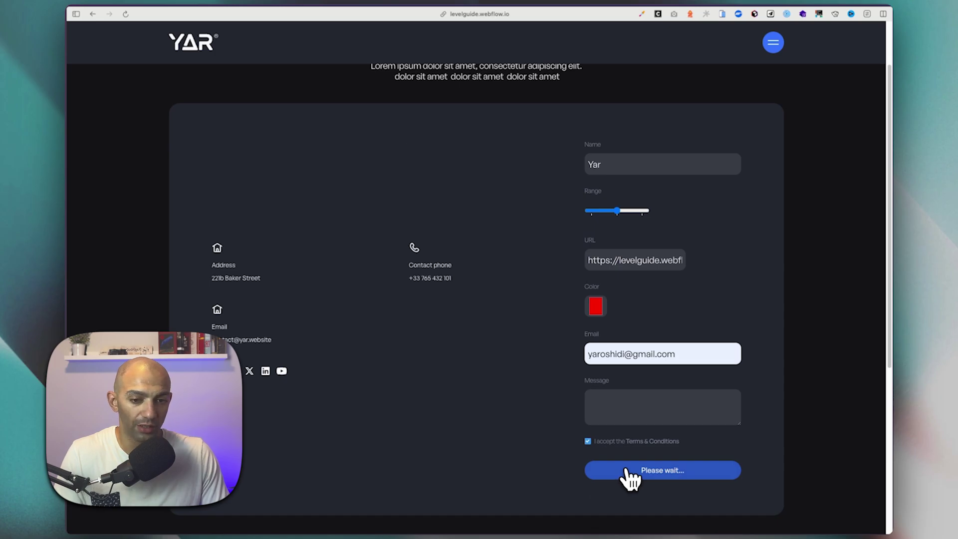
Return to the Designer and open the site's settings from the main Webflow menu.
mouse_move(69, 22)
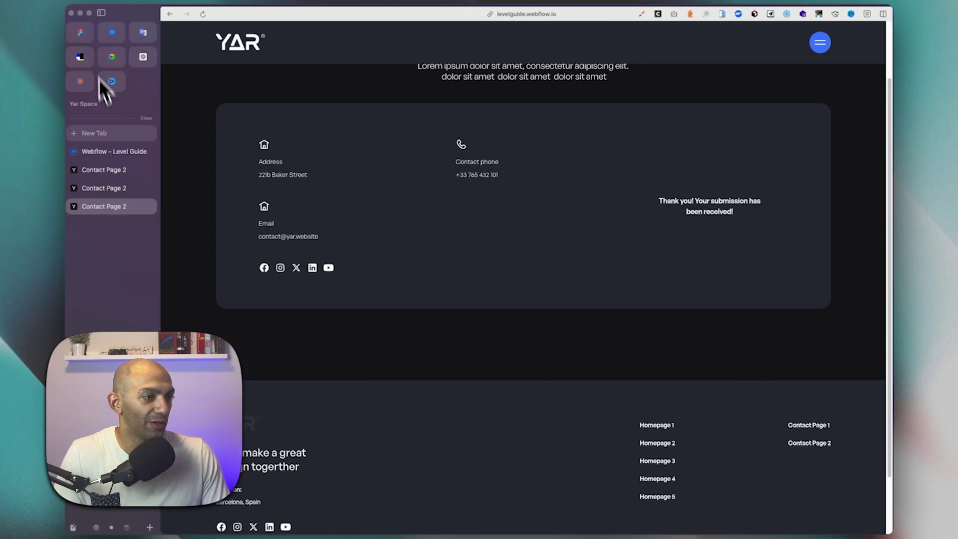
click(107, 152)
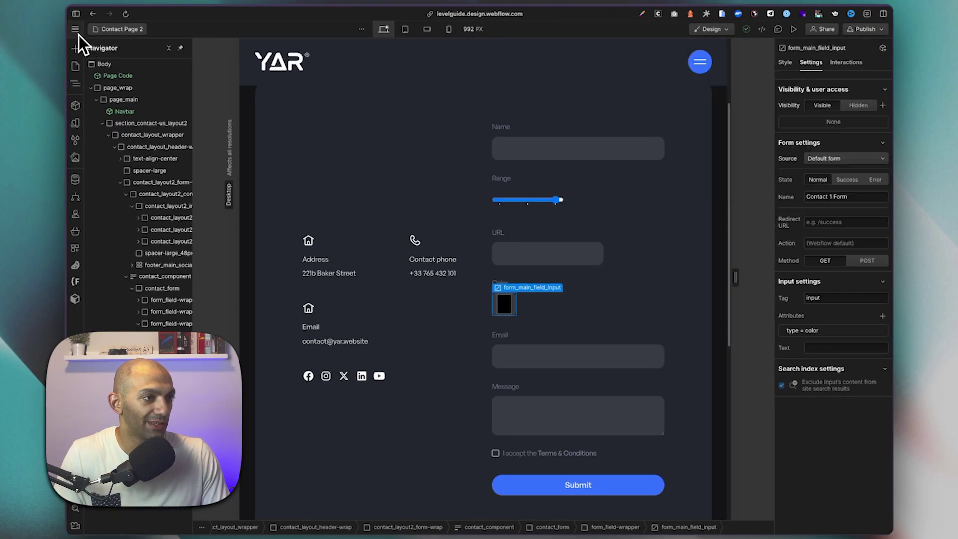
click(76, 29)
click(89, 61)
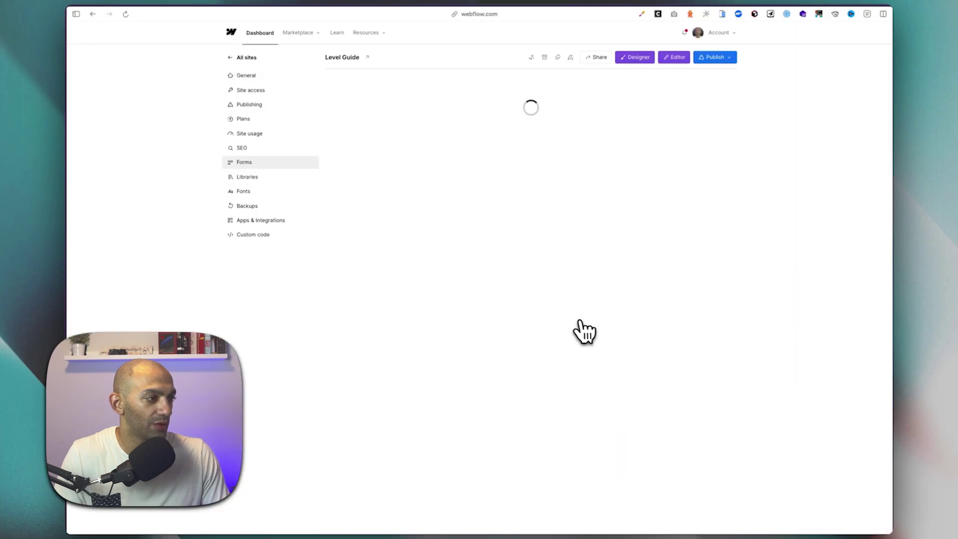
Verify the latest submission's Field 4 shows #ff0000, then return to the Designer.
scroll(584, 332, down, 2)
double_click(537, 407)
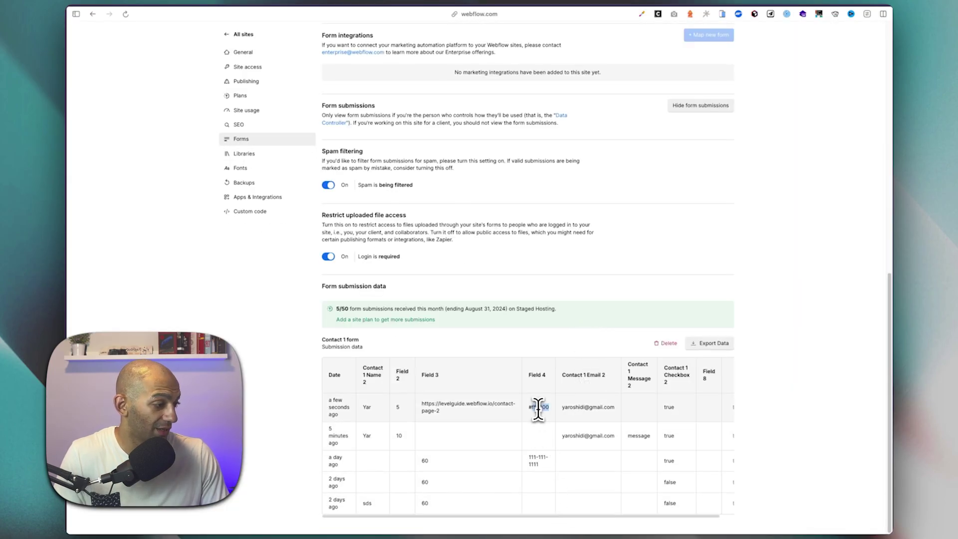
triple_click(538, 407)
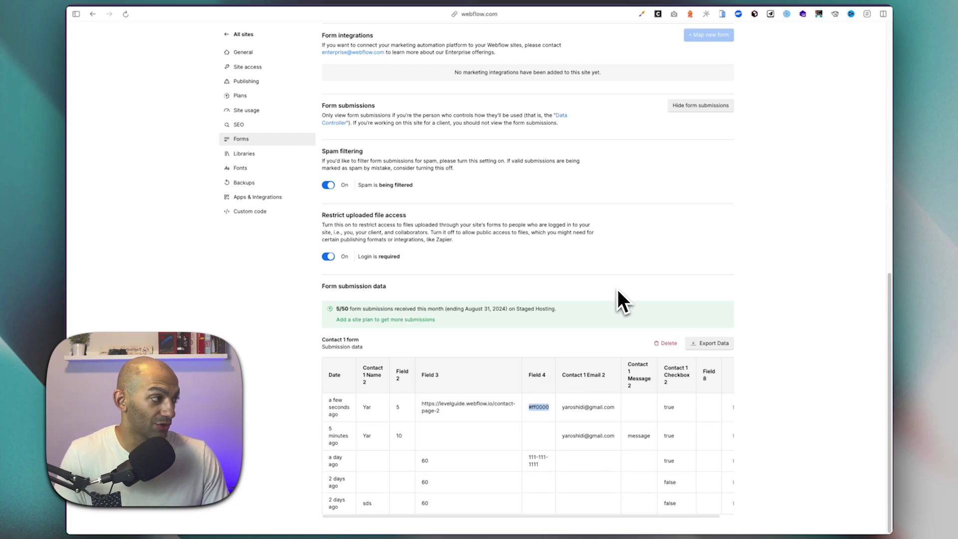
scroll(617, 288, up, 10)
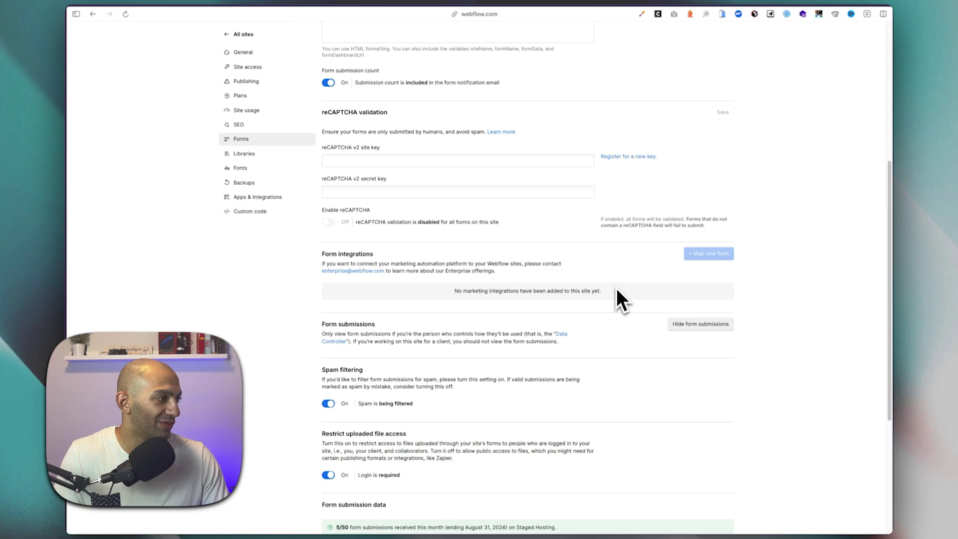
key(ctrl+Tab)
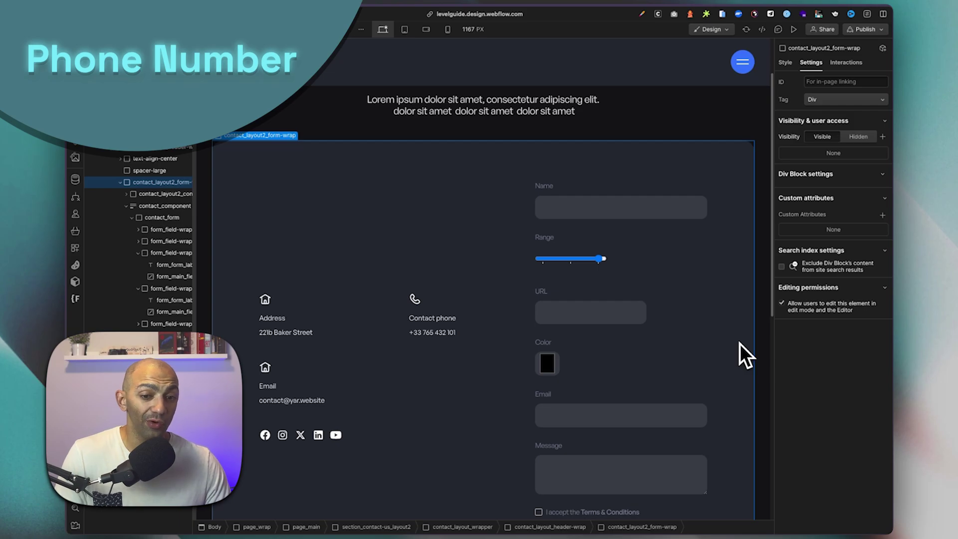
Duplicate the URL field and relabel the copy 'Phone Number'.
click(630, 360)
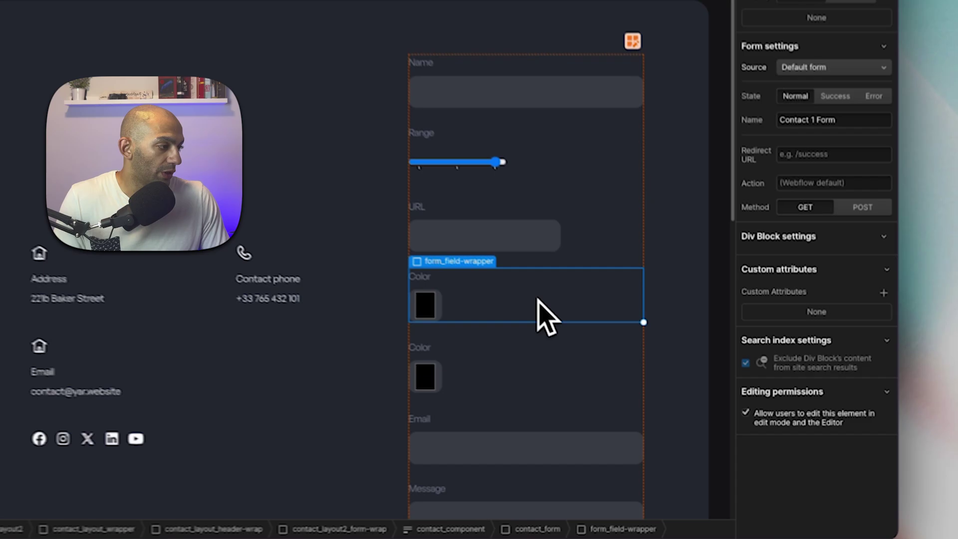
click(653, 282)
click(654, 306)
key(ctrl+d)
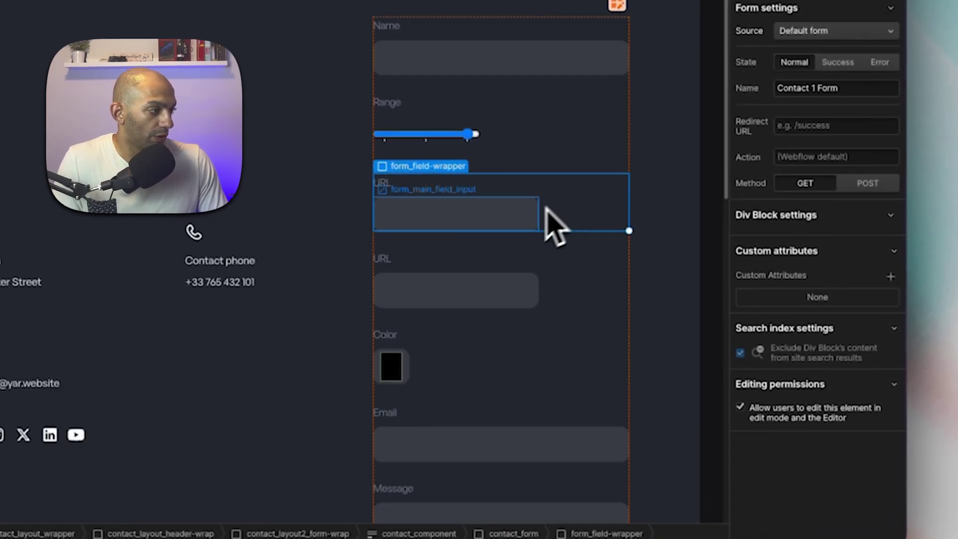
click(414, 289)
click(381, 257)
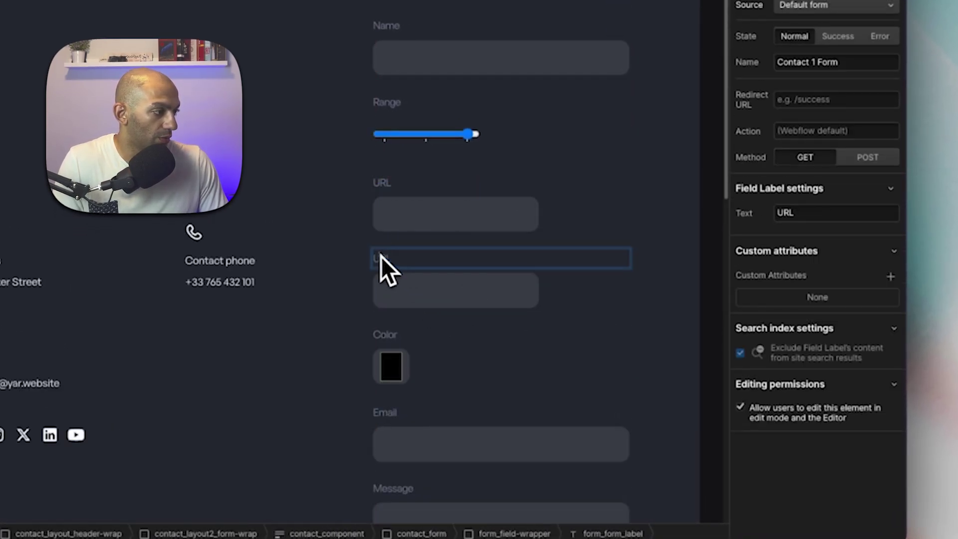
text(Phone Number)
click(406, 294)
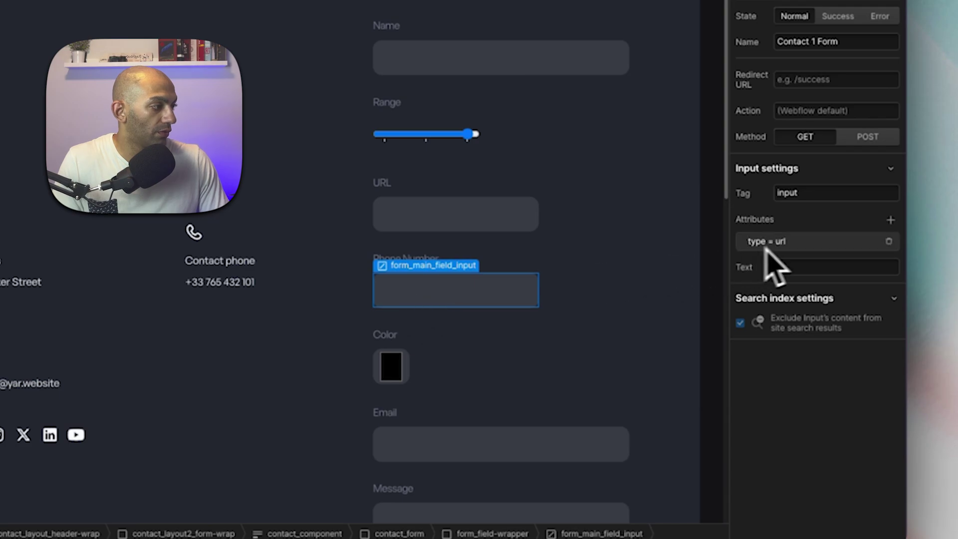
Change the new field's input type attribute from url to tel.
click(783, 242)
double_click(795, 296)
text(tel)
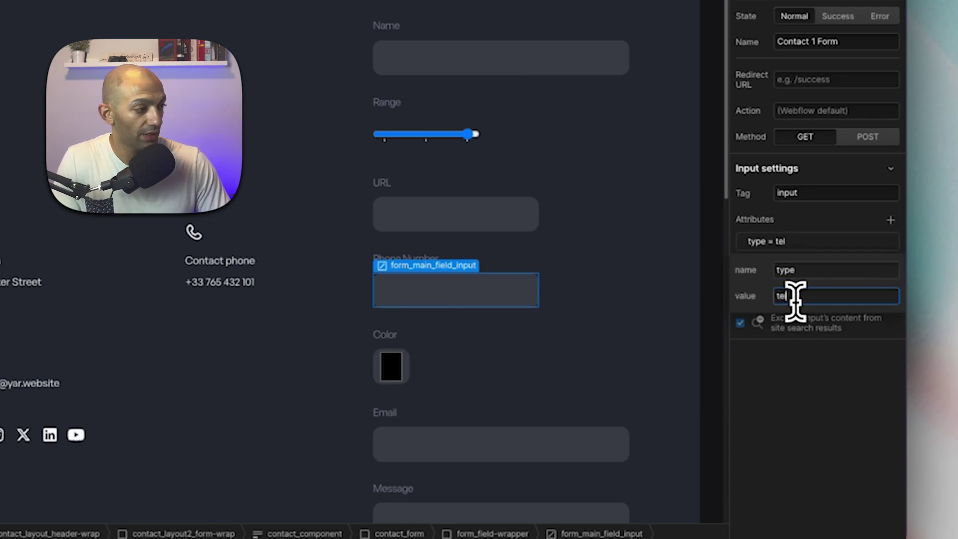
key(Return)
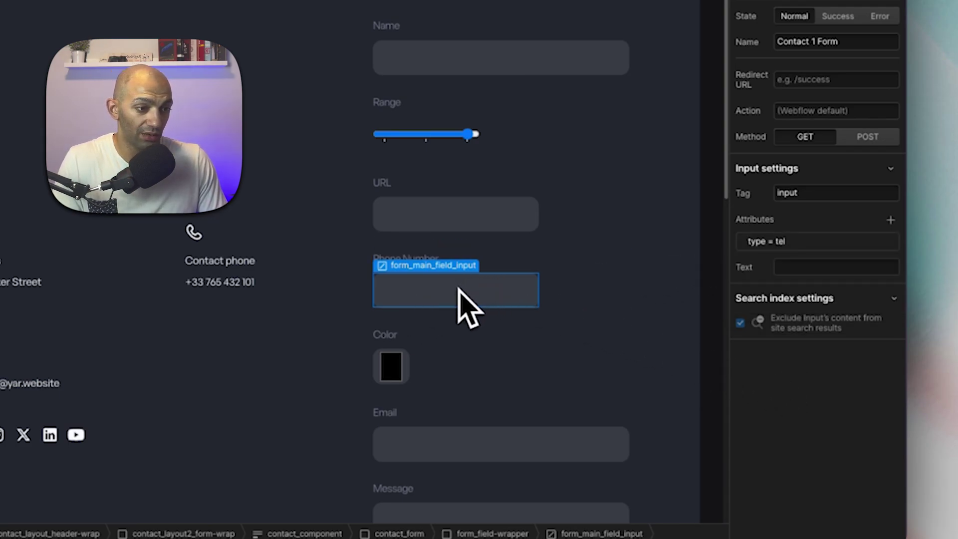
Add a pattern attribute [0-9]{3}-[0-9]{3}-[0-9]{4} to the phone input.
click(891, 220)
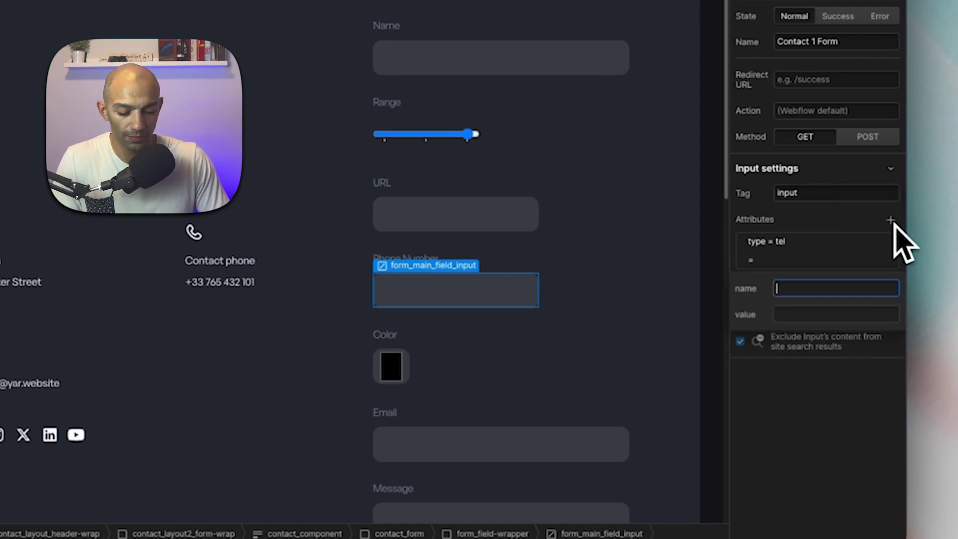
text(pattern)
key(Tab)
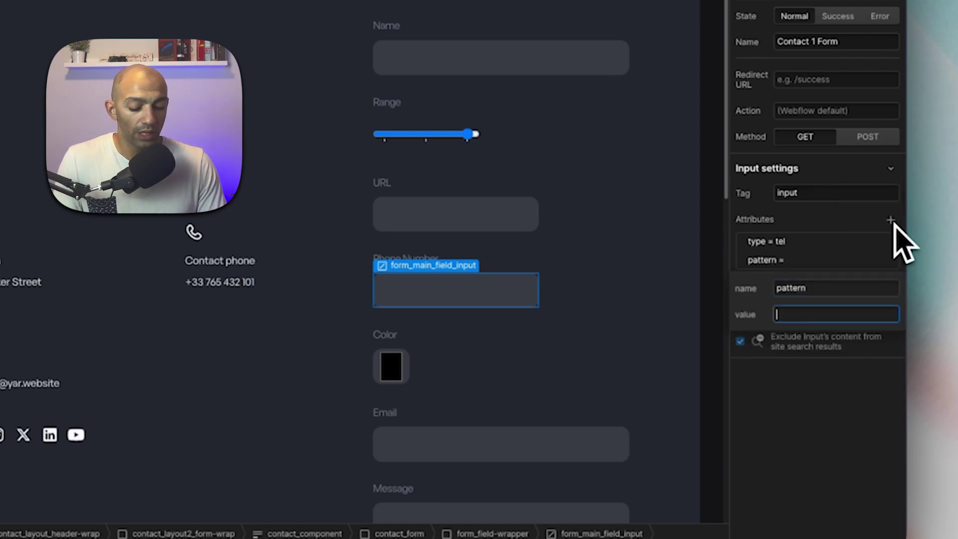
text([])
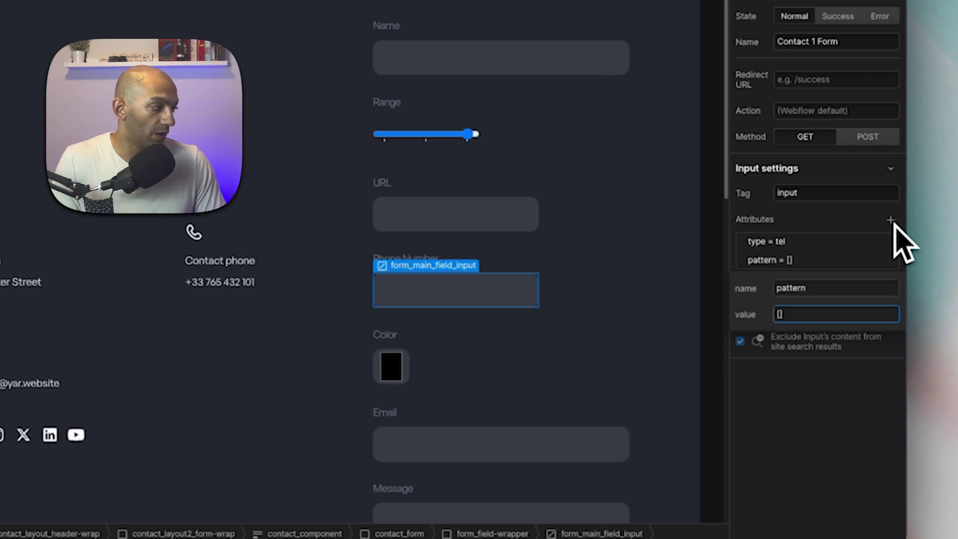
text(0-9)
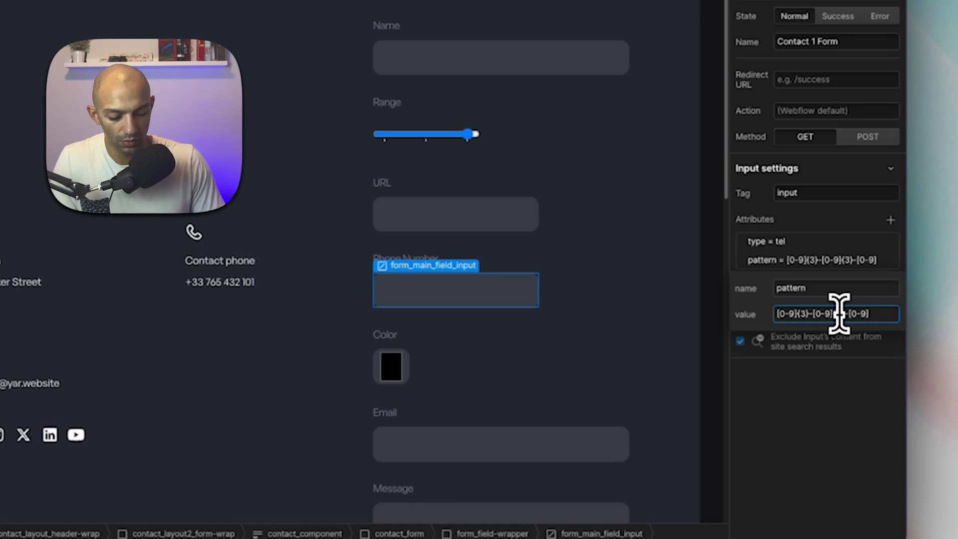
text(4)
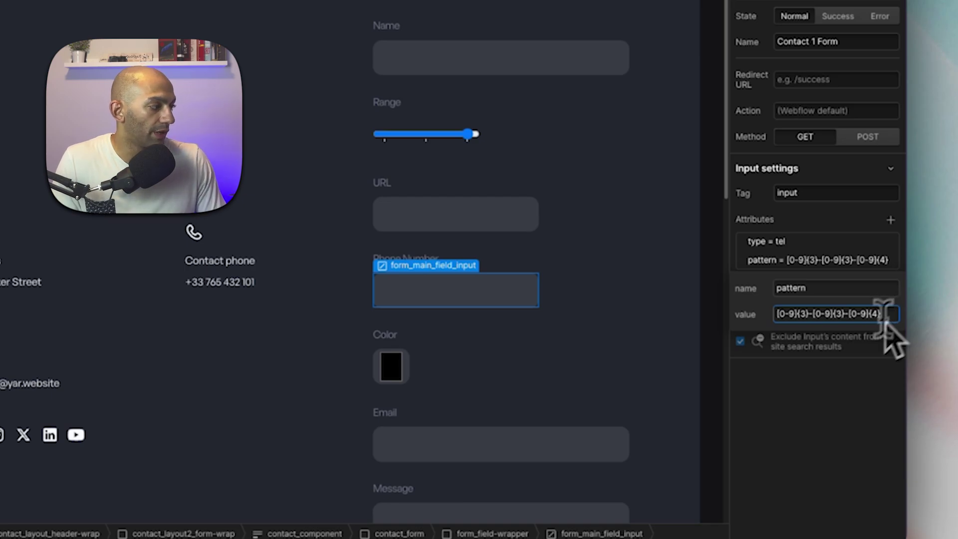
drag(808, 313, 834, 315)
click(805, 314)
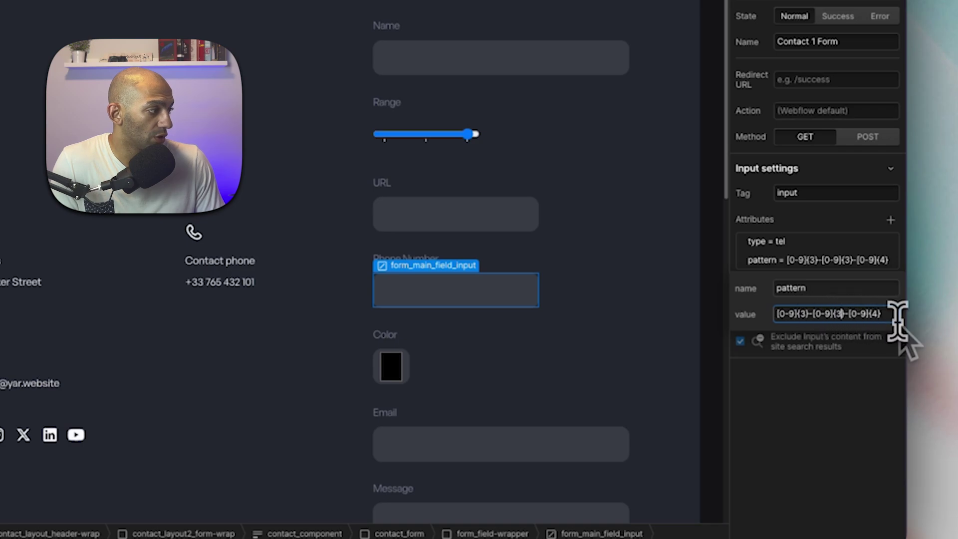
click(873, 314)
key(Return)
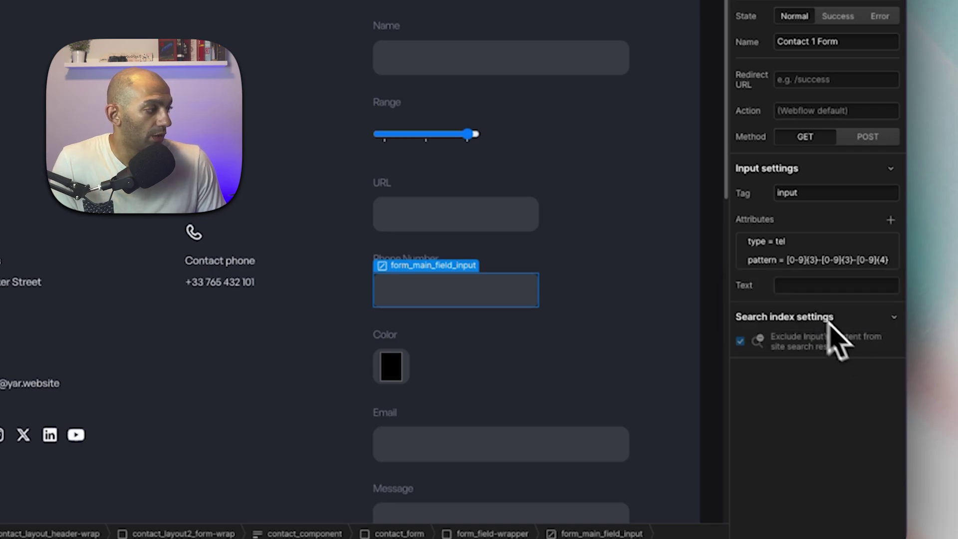
click(828, 265)
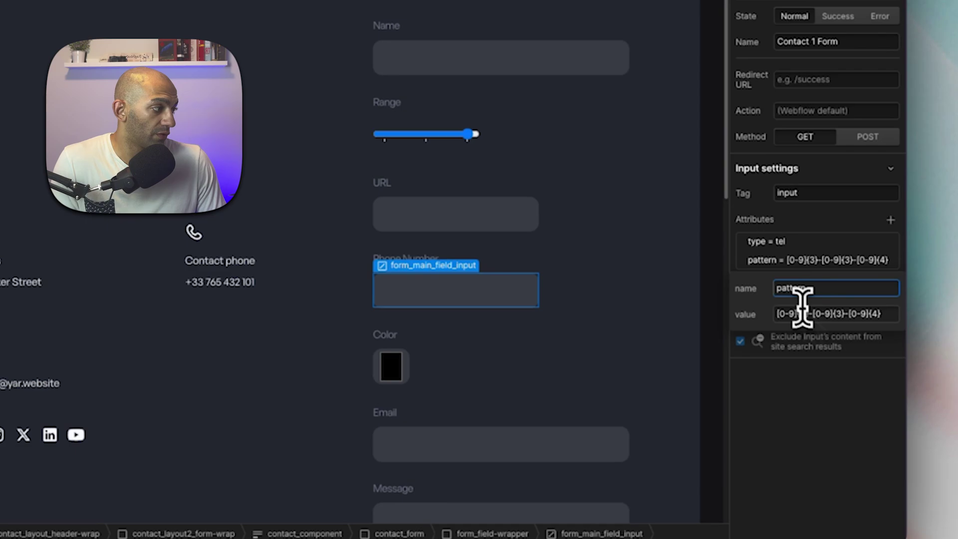
drag(777, 314, 889, 314)
key(Escape)
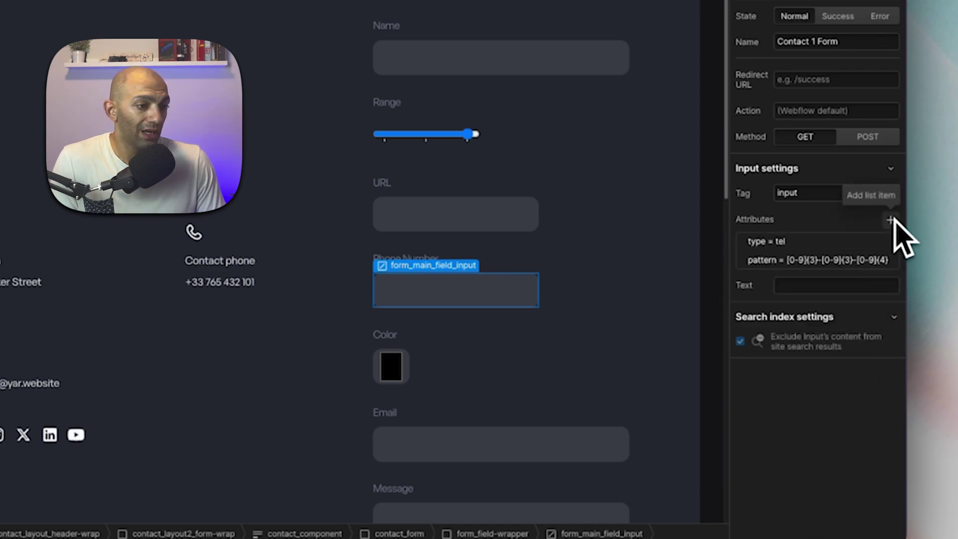
Add a title attribute with the pasted phone format hint to the phone input.
click(890, 220)
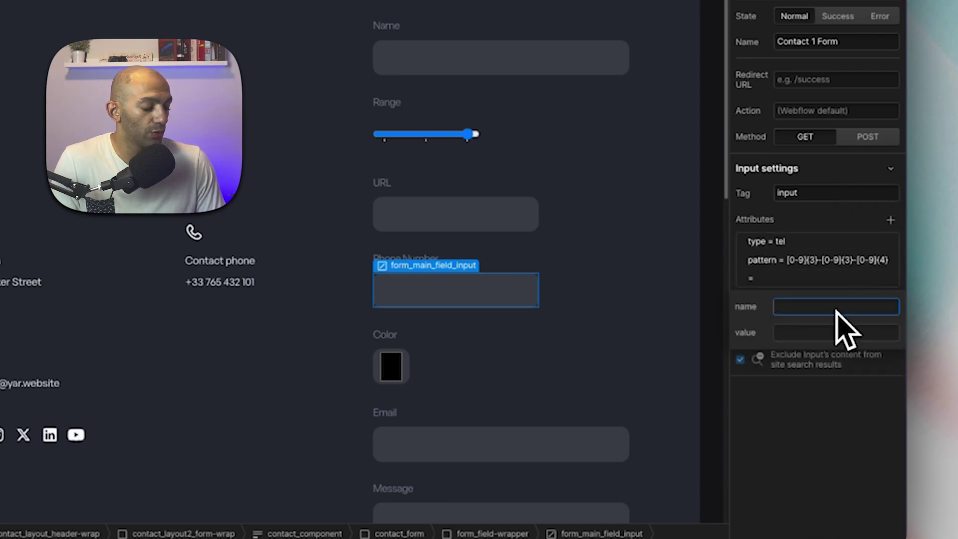
text(title)
key(Tab)
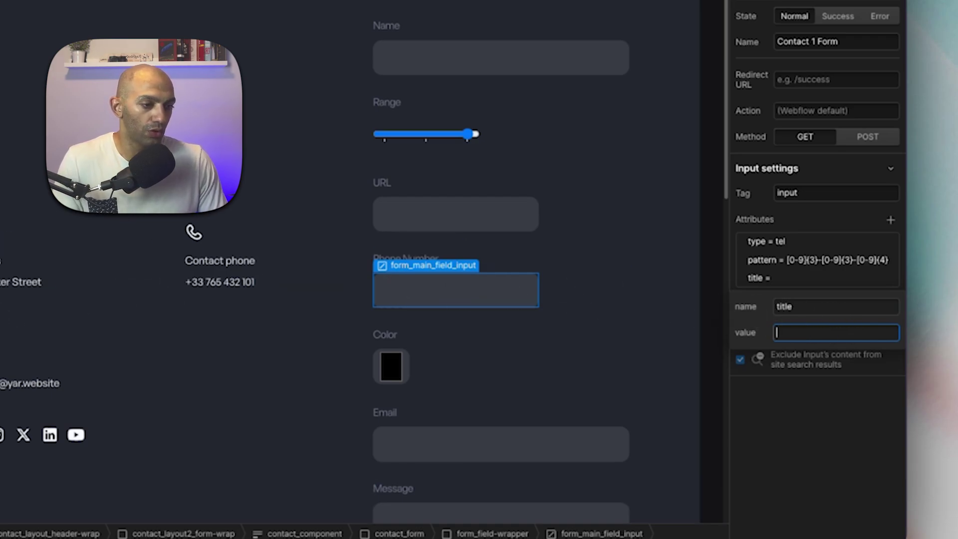
key(Escape)
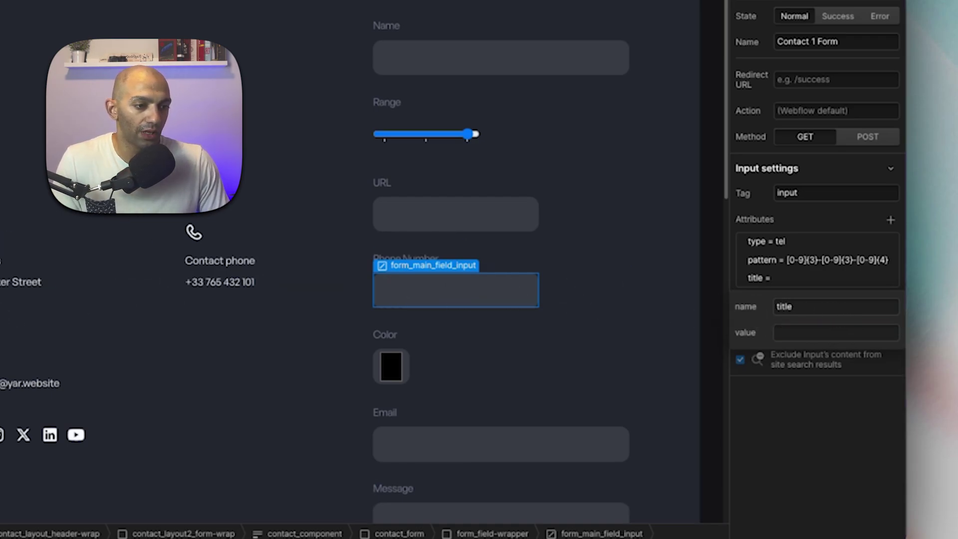
click(801, 333)
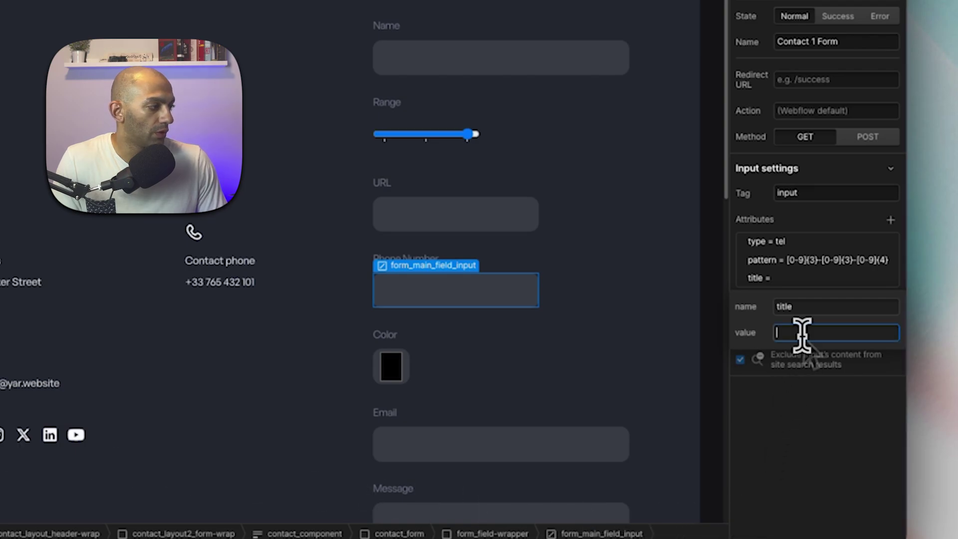
text(Phone number format: xxx-xxx-xxxx)
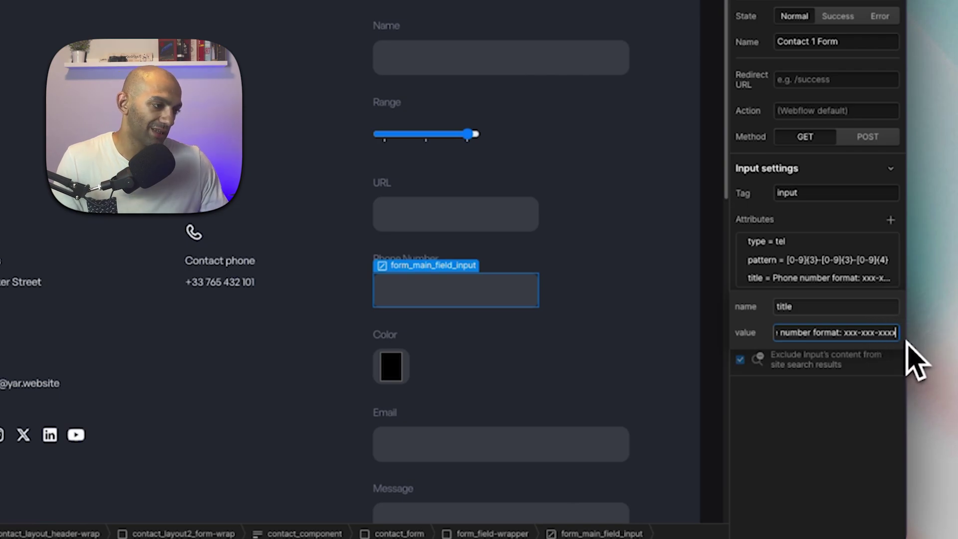
key(Return)
Publish the site to the webflow.io staging domain and open the live page.
key(shift+p)
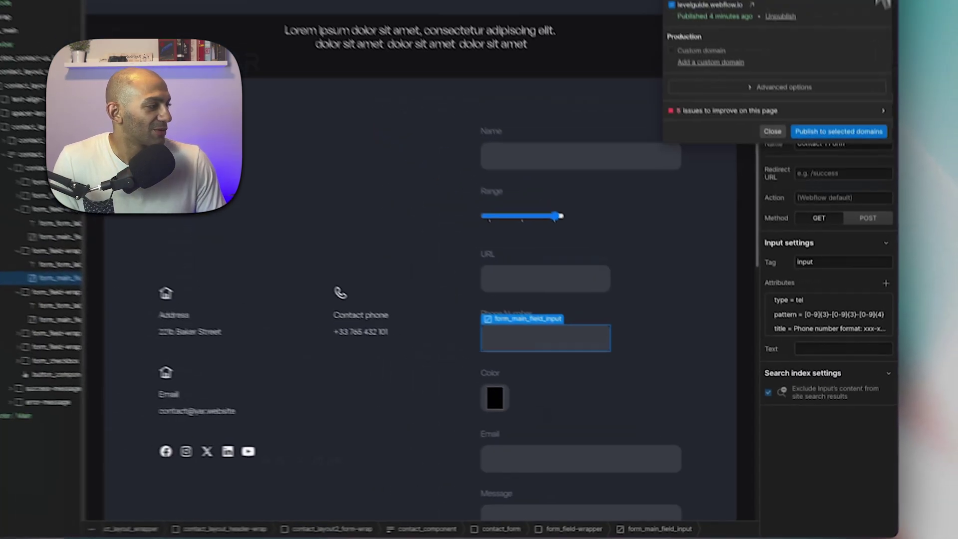
click(843, 22)
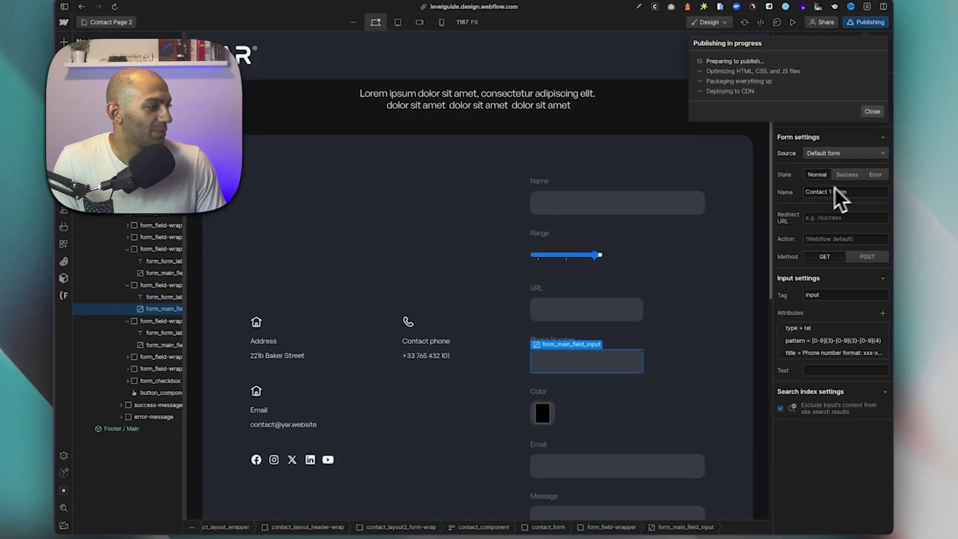
click(683, 320)
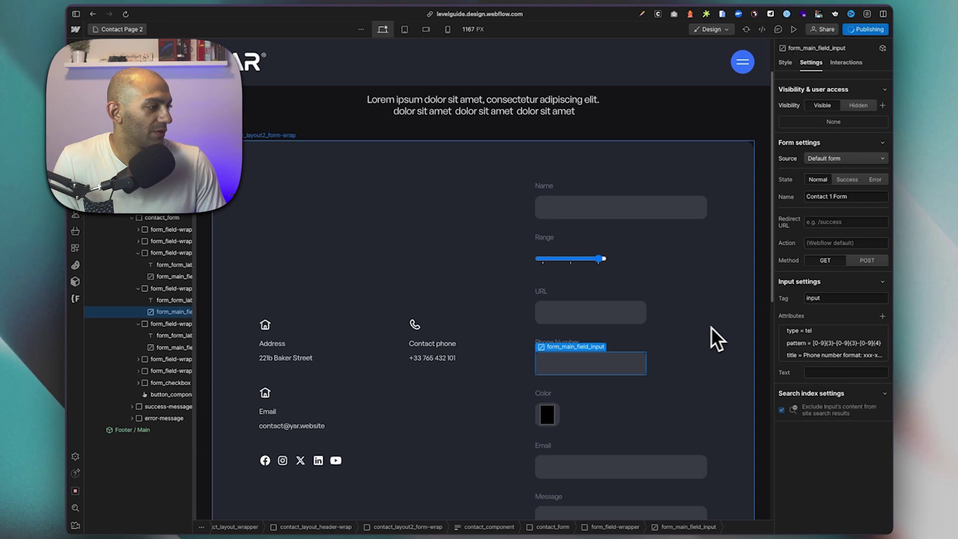
click(713, 325)
scroll(717, 325, down, 3)
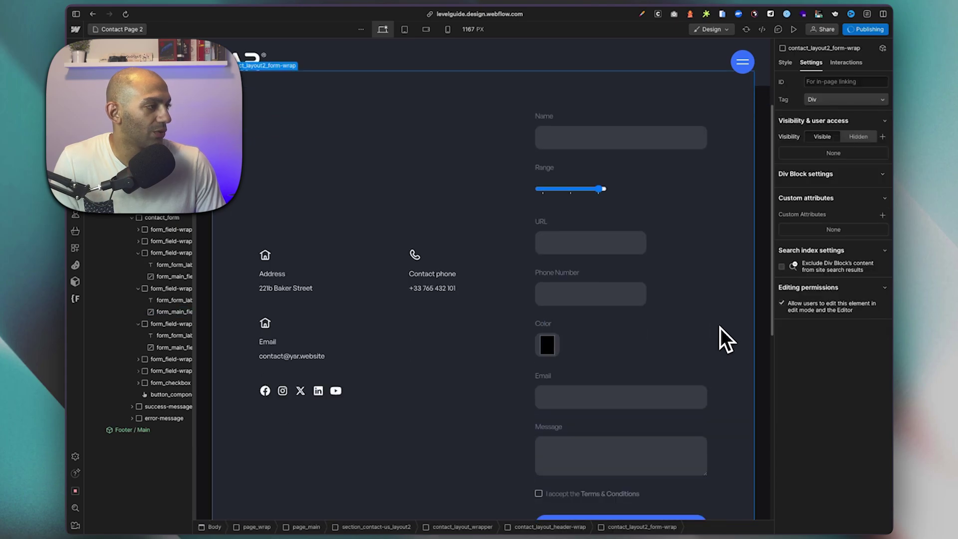
click(879, 31)
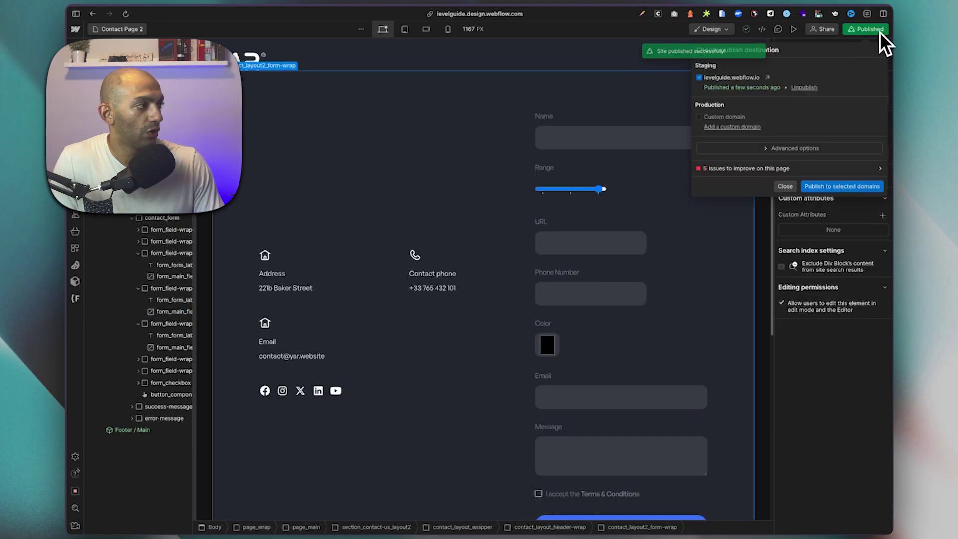
click(791, 85)
Enter 12333333 as the phone number and submit to trigger the pattern error.
scroll(579, 357, down, 1)
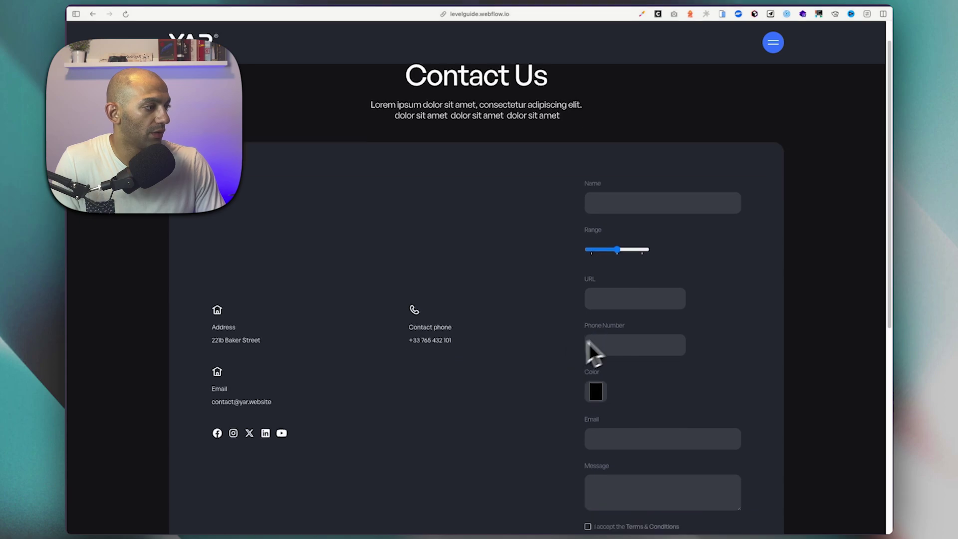
click(620, 344)
text(12333333)
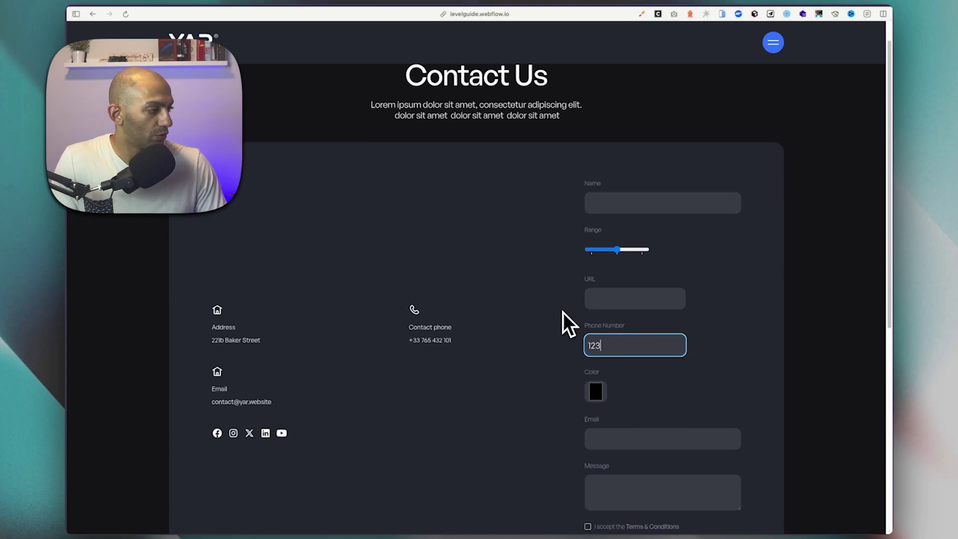
click(538, 356)
scroll(589, 356, down, 5)
click(638, 341)
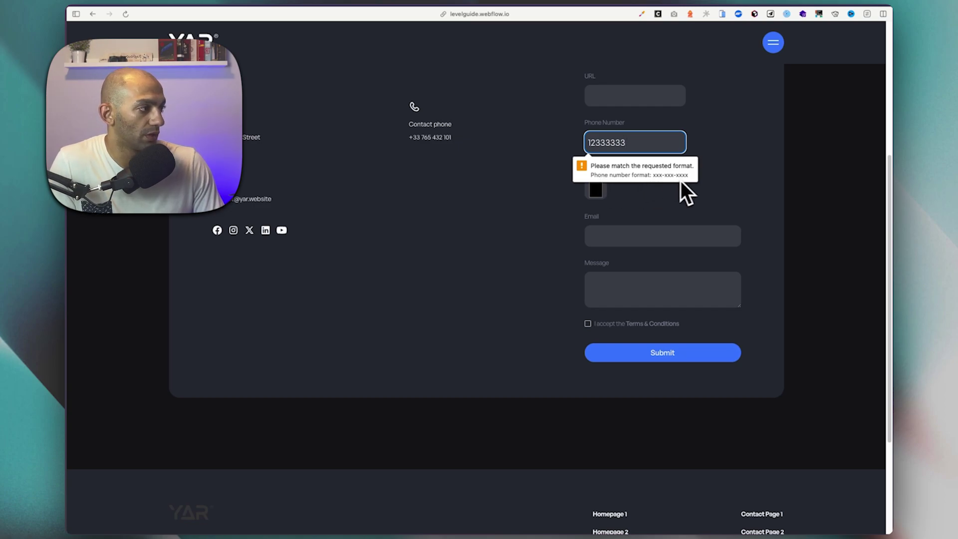
double_click(600, 142)
key(BackSpace)
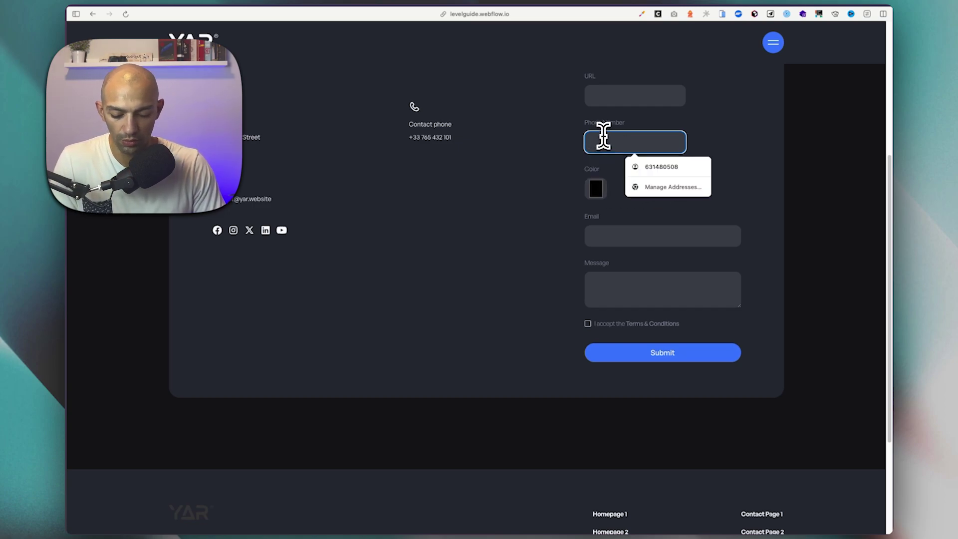
text(ma)
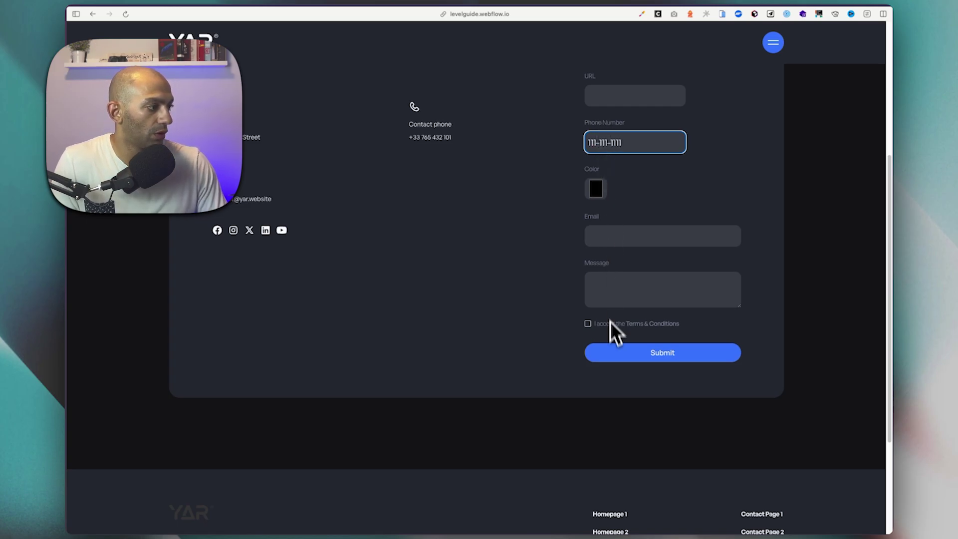
click(618, 353)
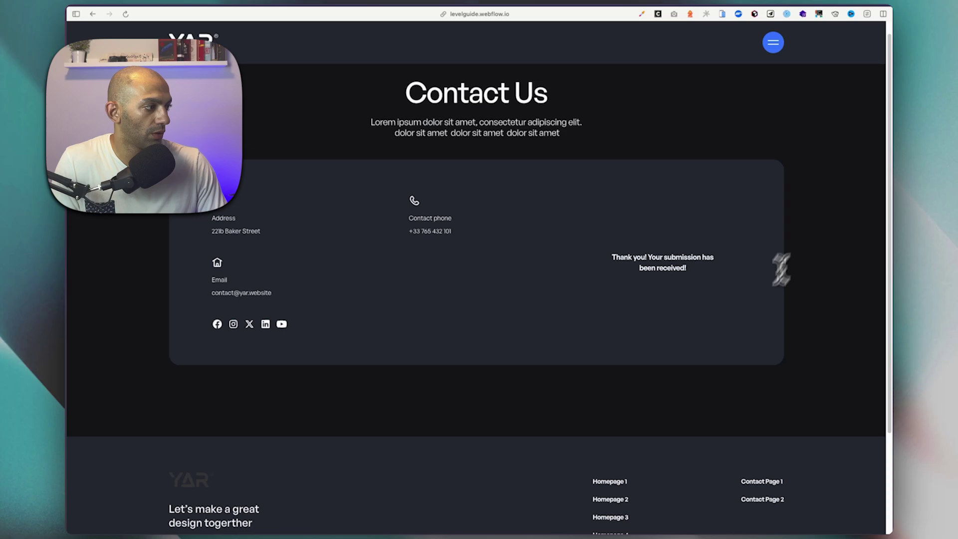
click(78, 15)
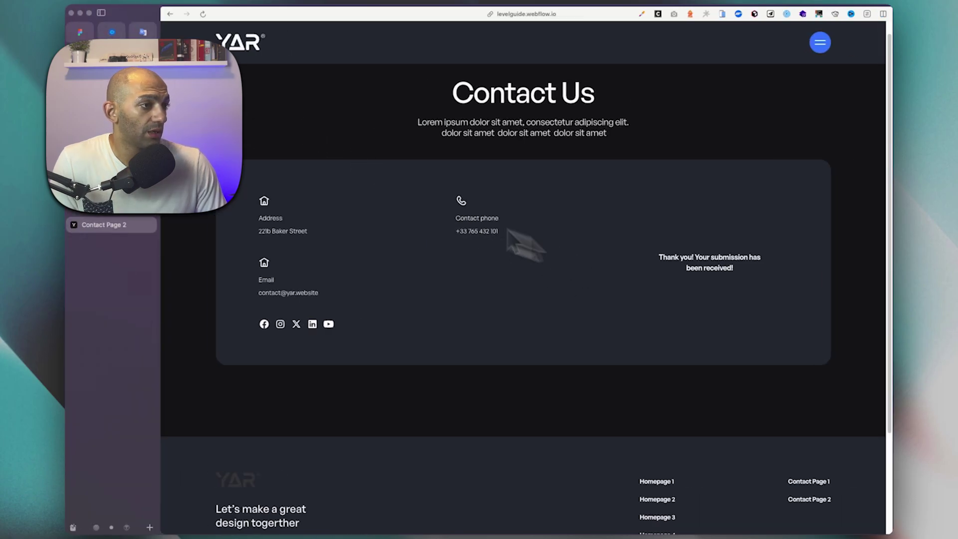
In the Designer, close publish options, widen the canvas to 1167 px, and select contact_form.
key(ctrl+Tab)
click(102, 13)
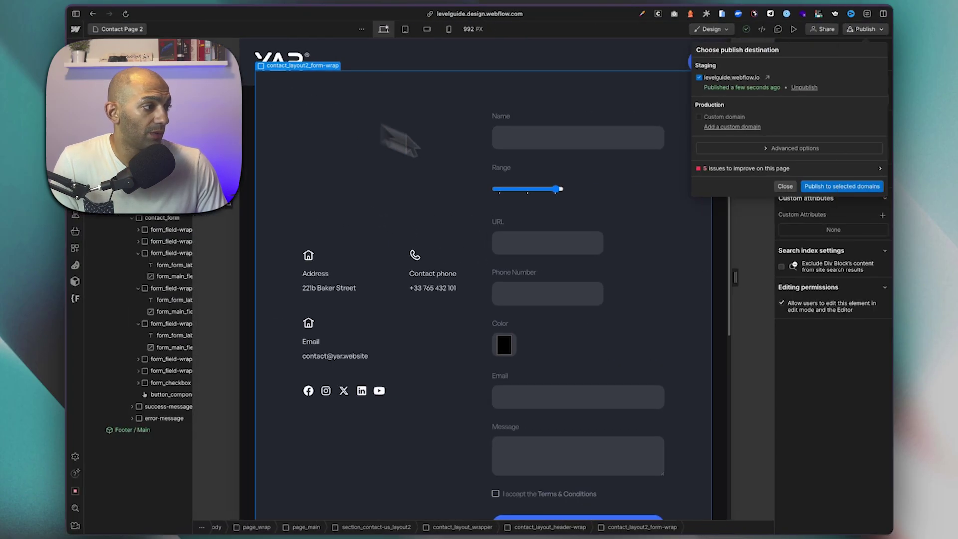
click(552, 221)
drag(735, 277, 779, 278)
click(625, 313)
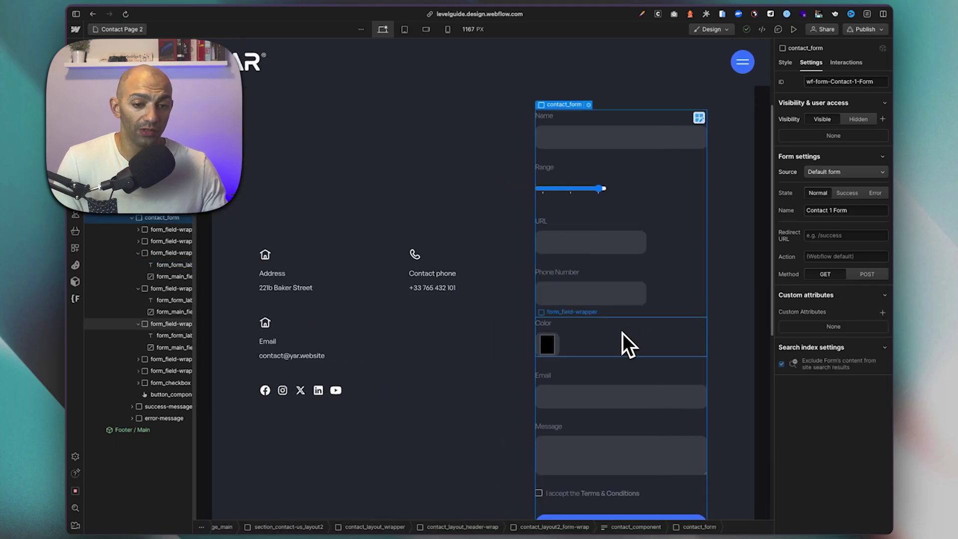